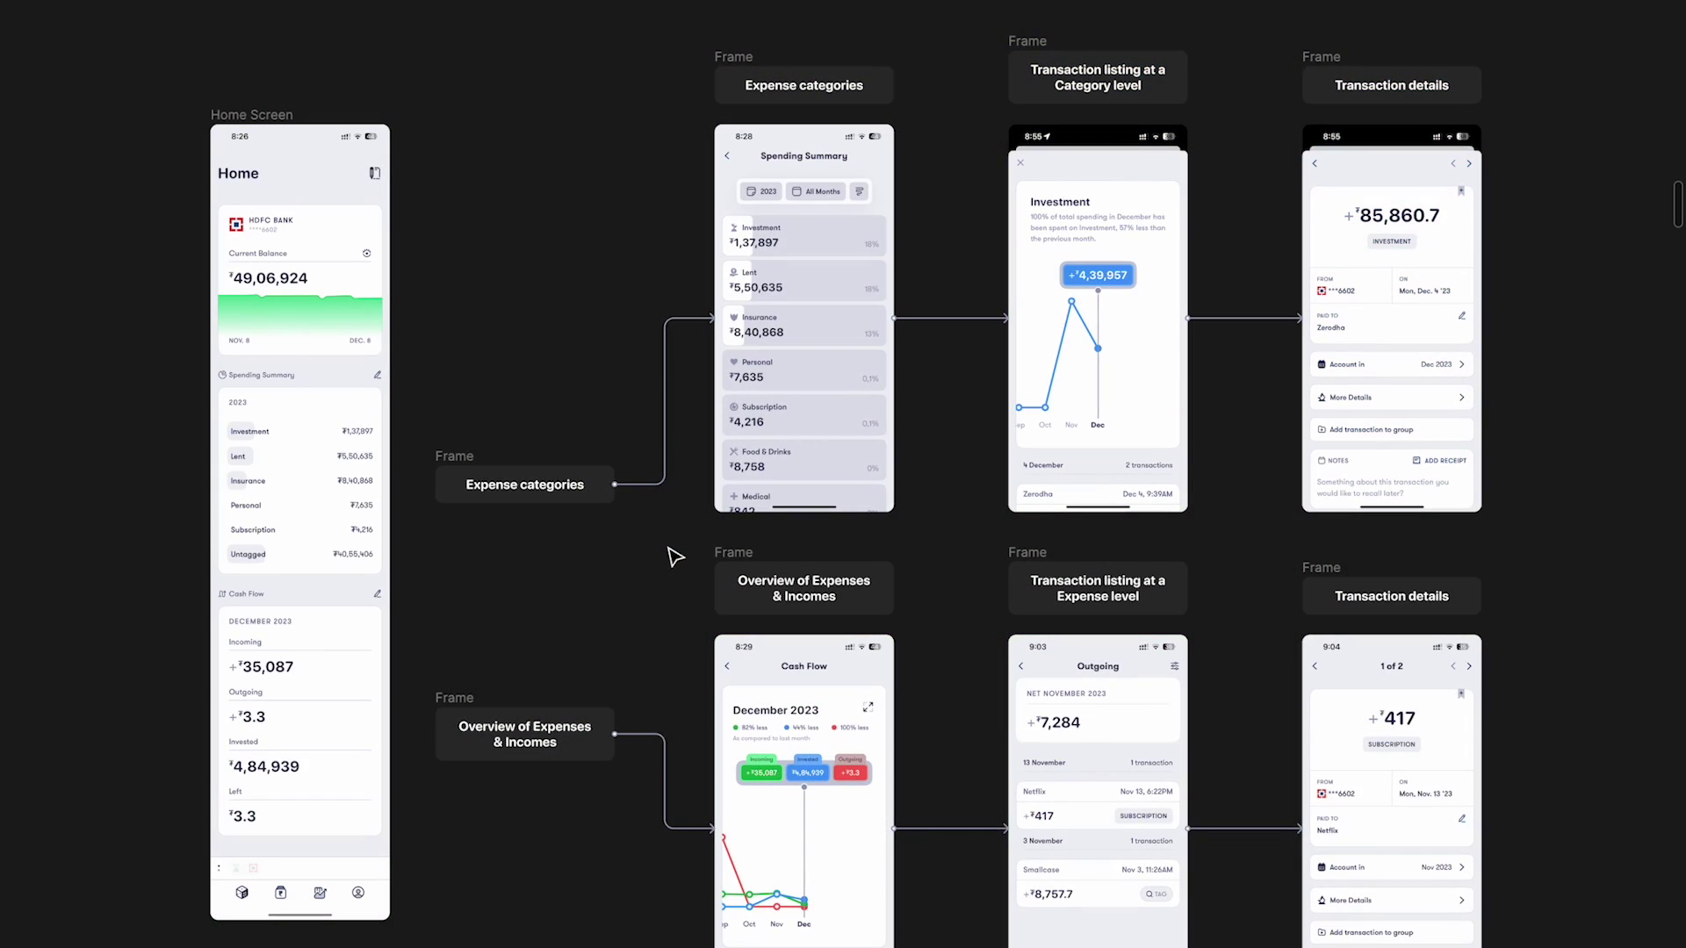
Examine the Home Screen mockup from the Current Balance card through the Spending Summary to the Cash Flow section.
{"action": "scroll", "coordinate": [675, 557], "scroll_direction": "up", "scroll_amount": 5}
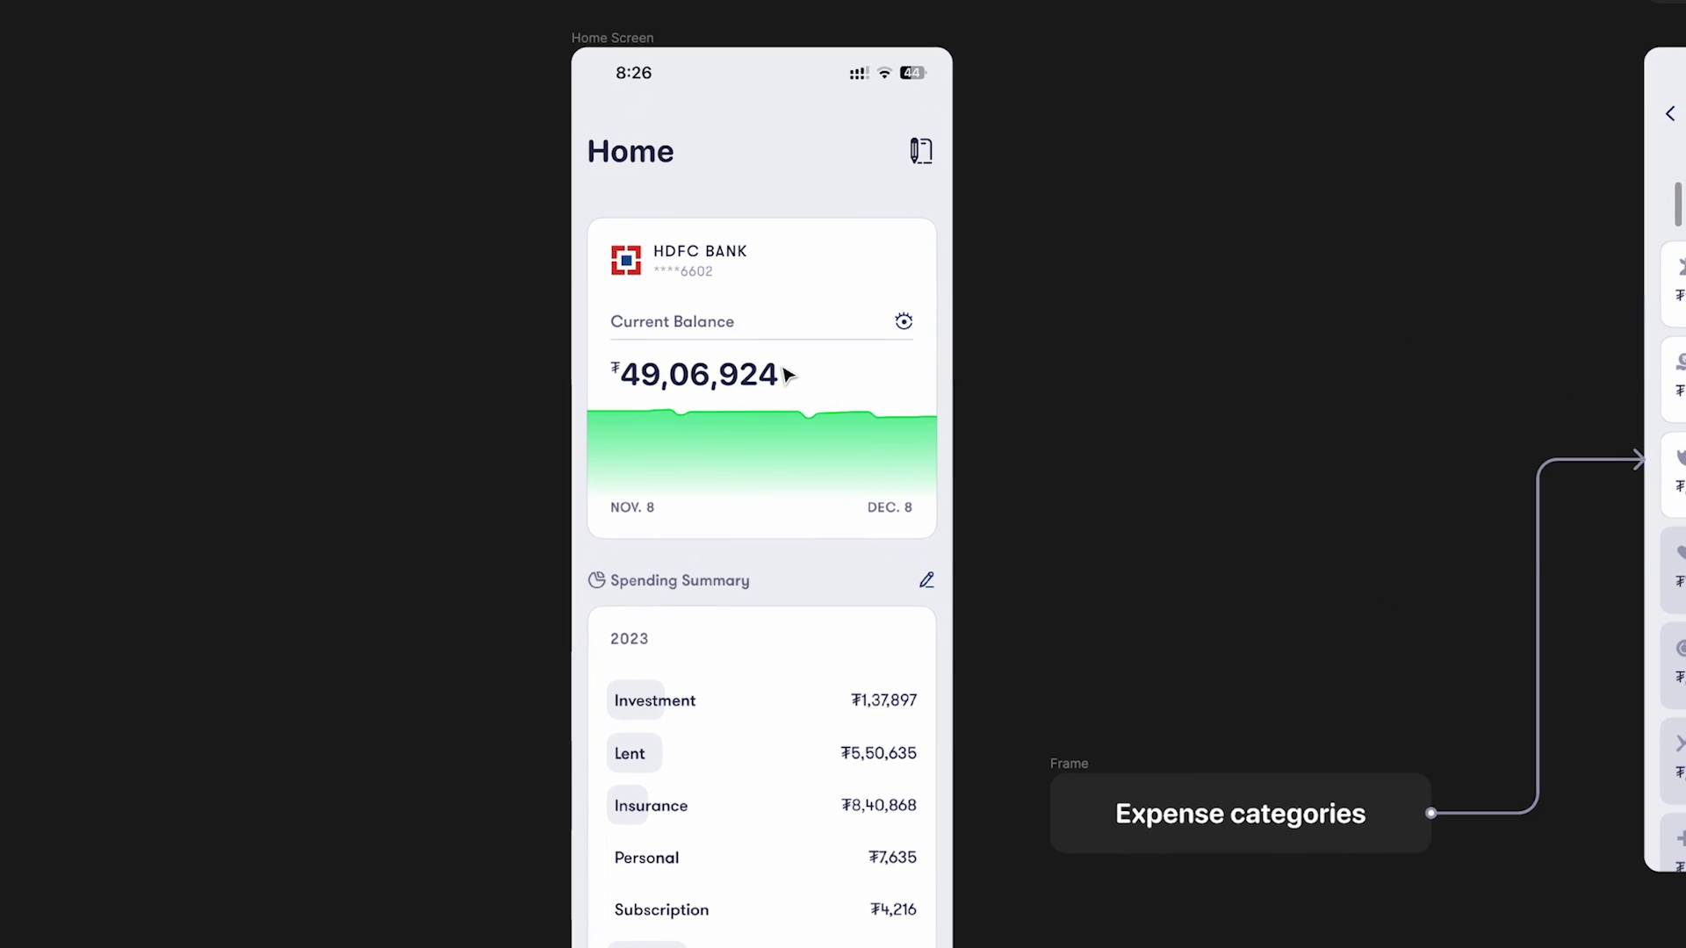
{"action": "scroll", "coordinate": [788, 376], "scroll_direction": "up", "scroll_amount": 3}
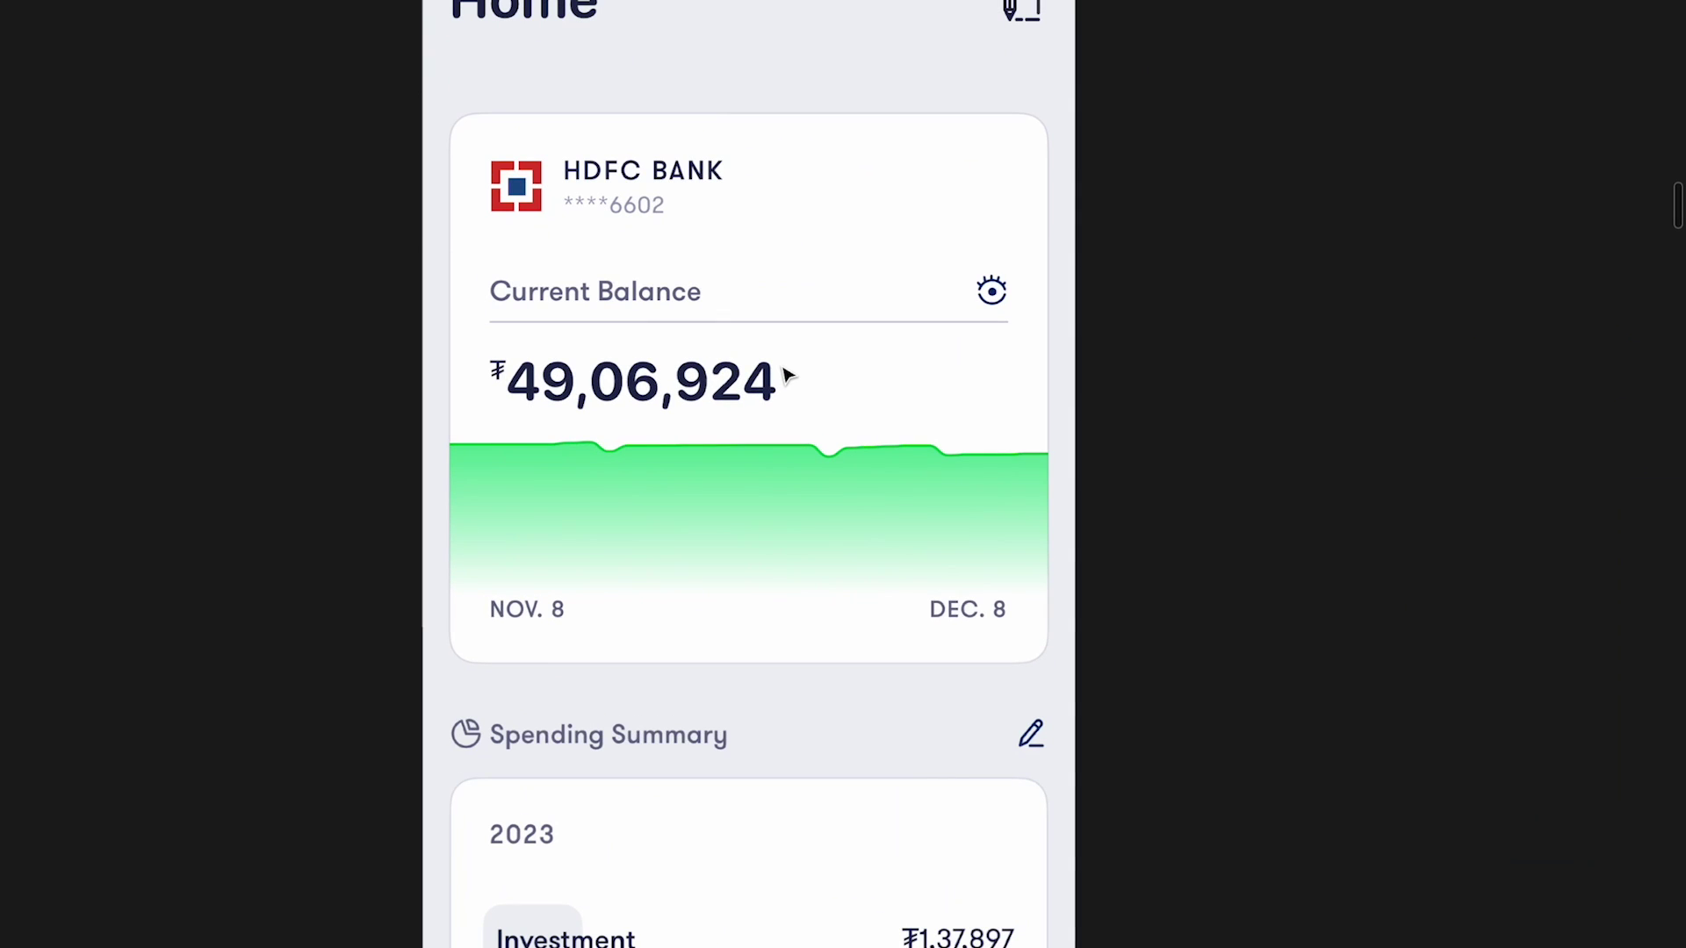
{"action": "scroll", "coordinate": [788, 376], "scroll_direction": "down", "scroll_amount": 2}
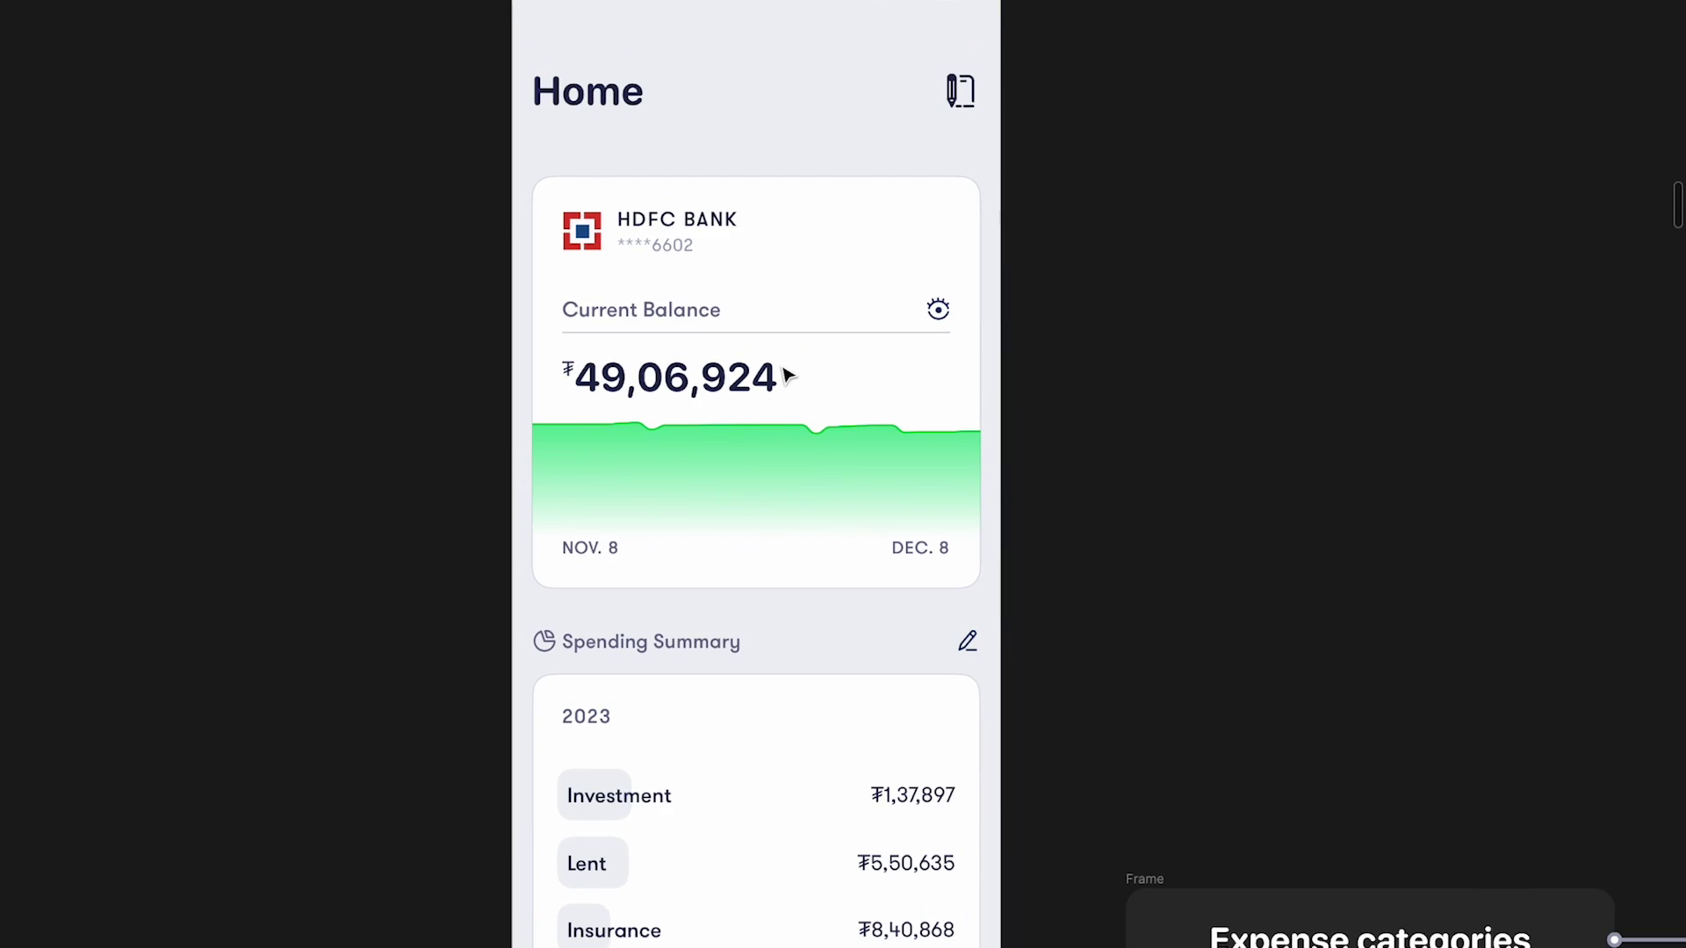
{"action": "scroll", "coordinate": [787, 376], "scroll_direction": "down", "scroll_amount": 2}
{"action": "scroll", "coordinate": [693, 313], "scroll_direction": "up", "scroll_amount": 3}
{"action": "scroll", "coordinate": [761, 324], "scroll_direction": "up", "scroll_amount": 1}
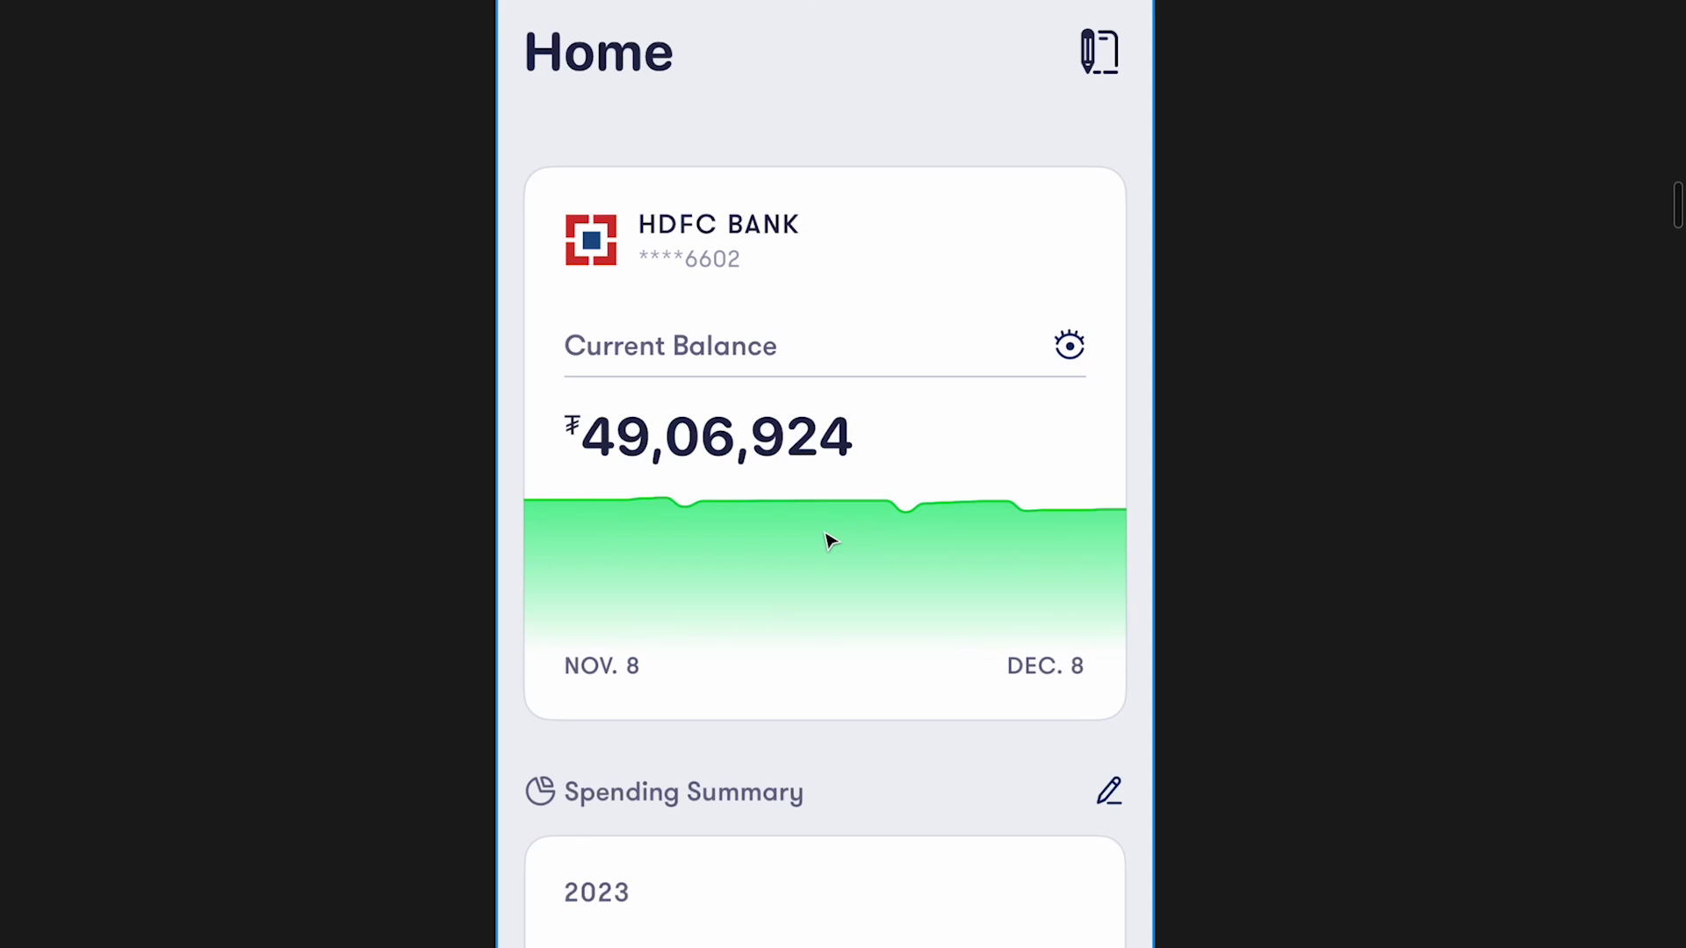
{"action": "scroll", "coordinate": [830, 540], "scroll_direction": "down", "scroll_amount": 7}
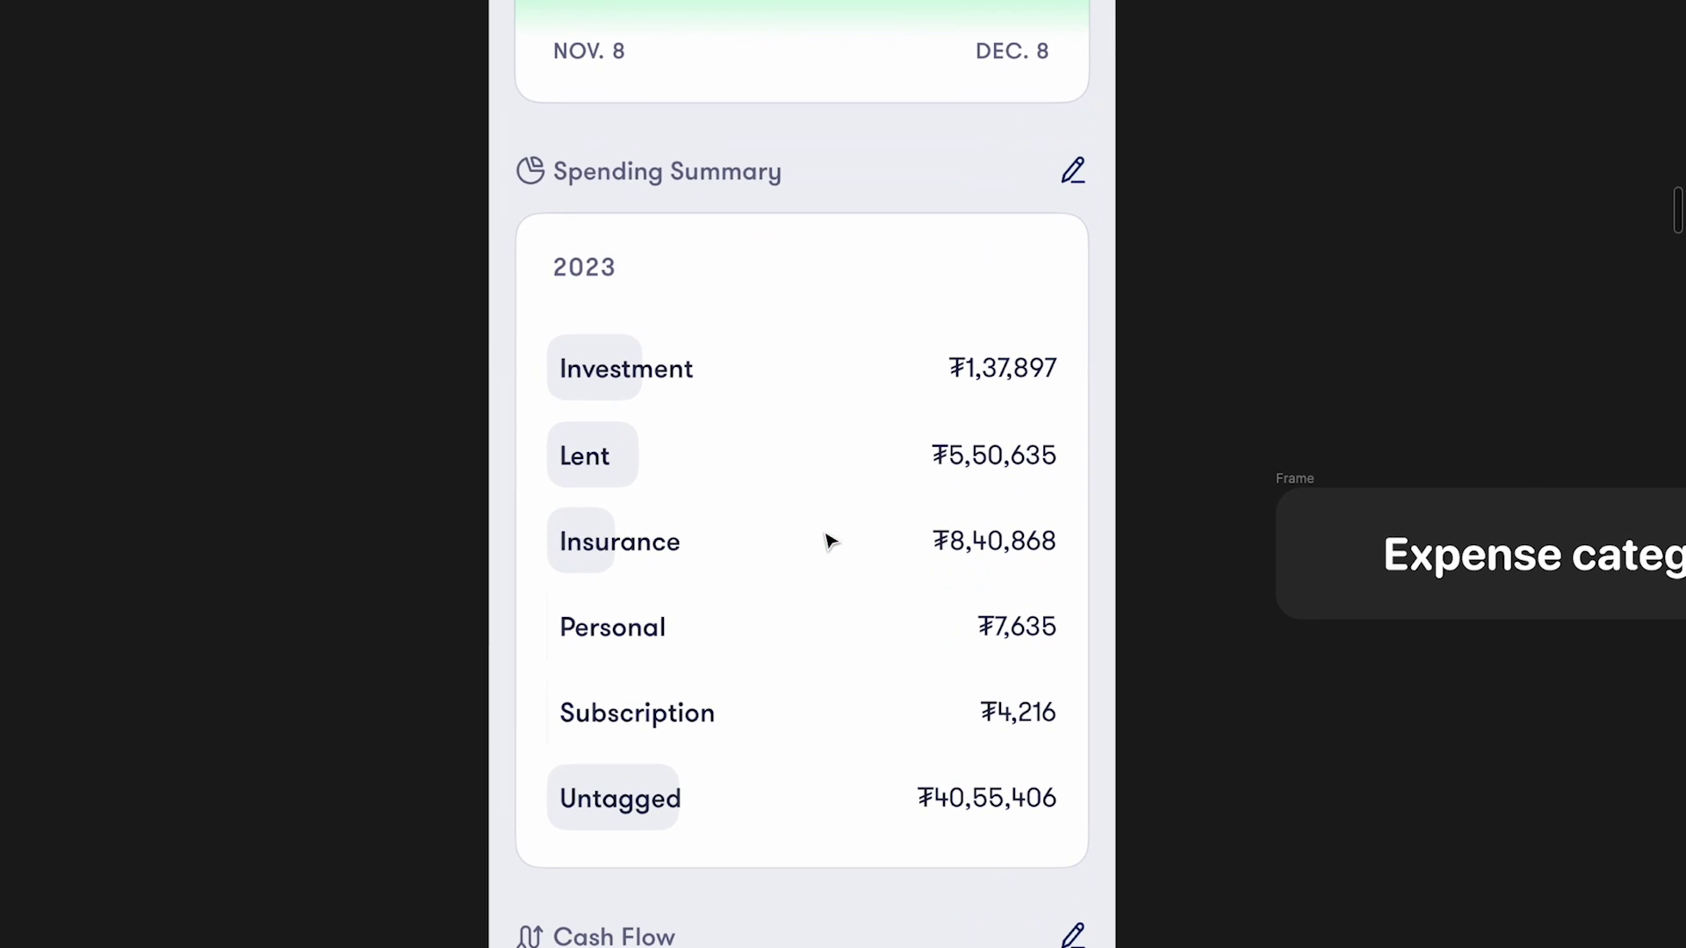
{"action": "scroll", "coordinate": [829, 540], "scroll_direction": "down", "scroll_amount": 10}
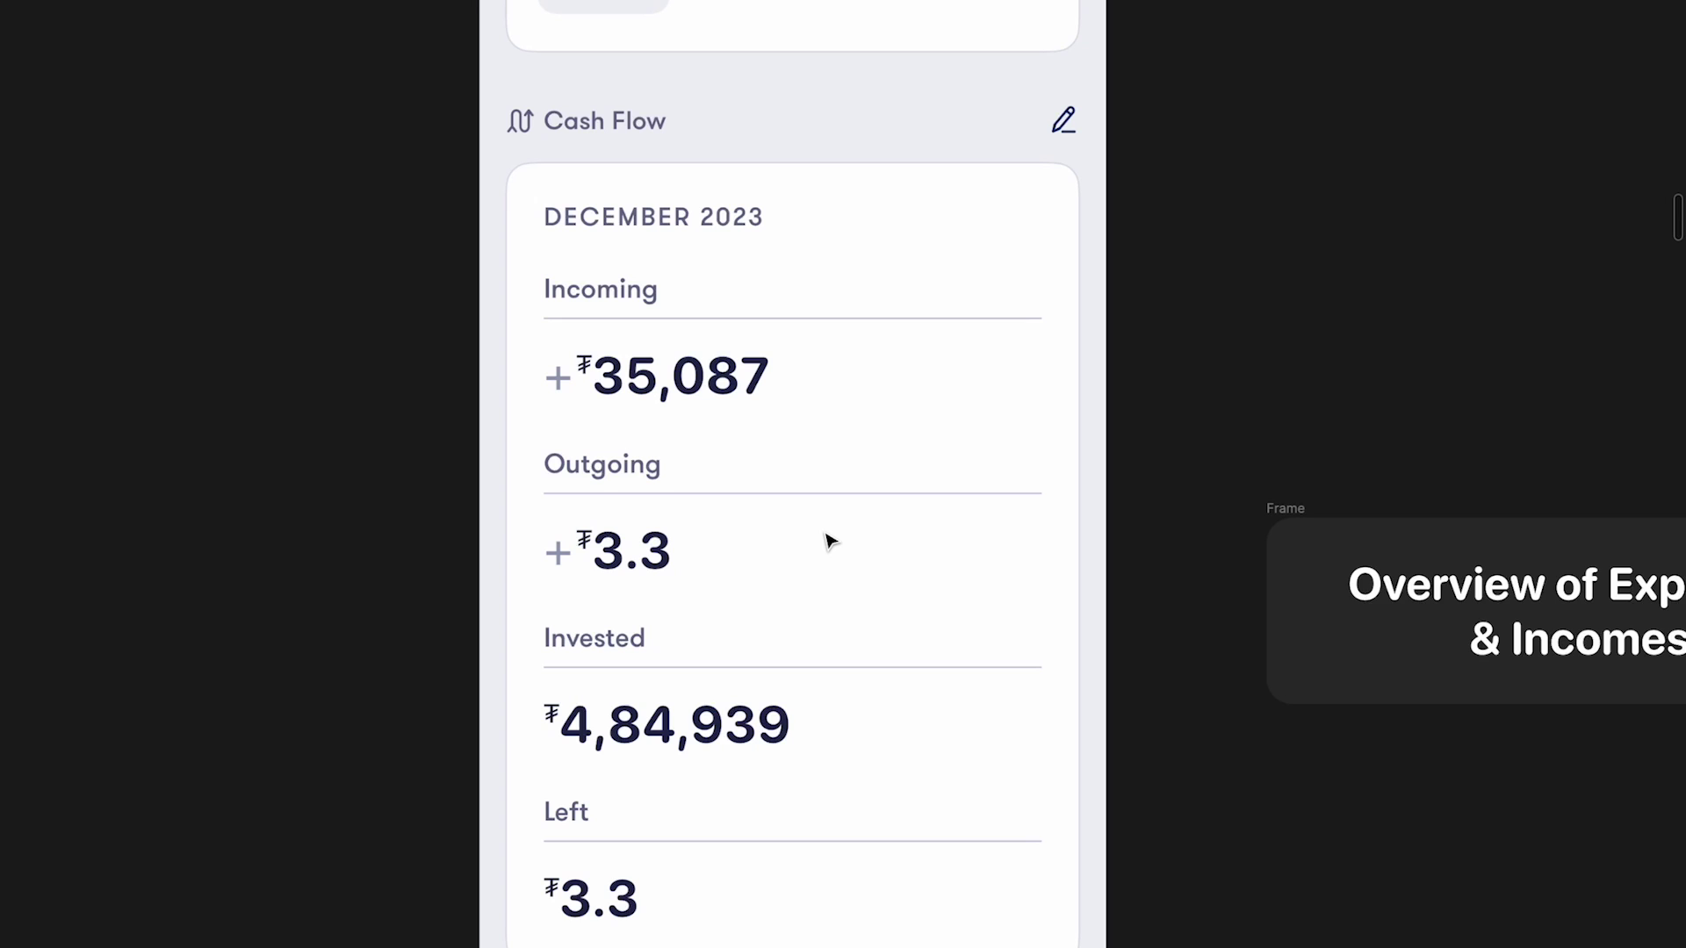
Compare the Spending Summary categories with the Cash Flow entries on the Home Screen mockup.
{"action": "scroll", "coordinate": [817, 576], "scroll_direction": "up", "scroll_amount": 9}
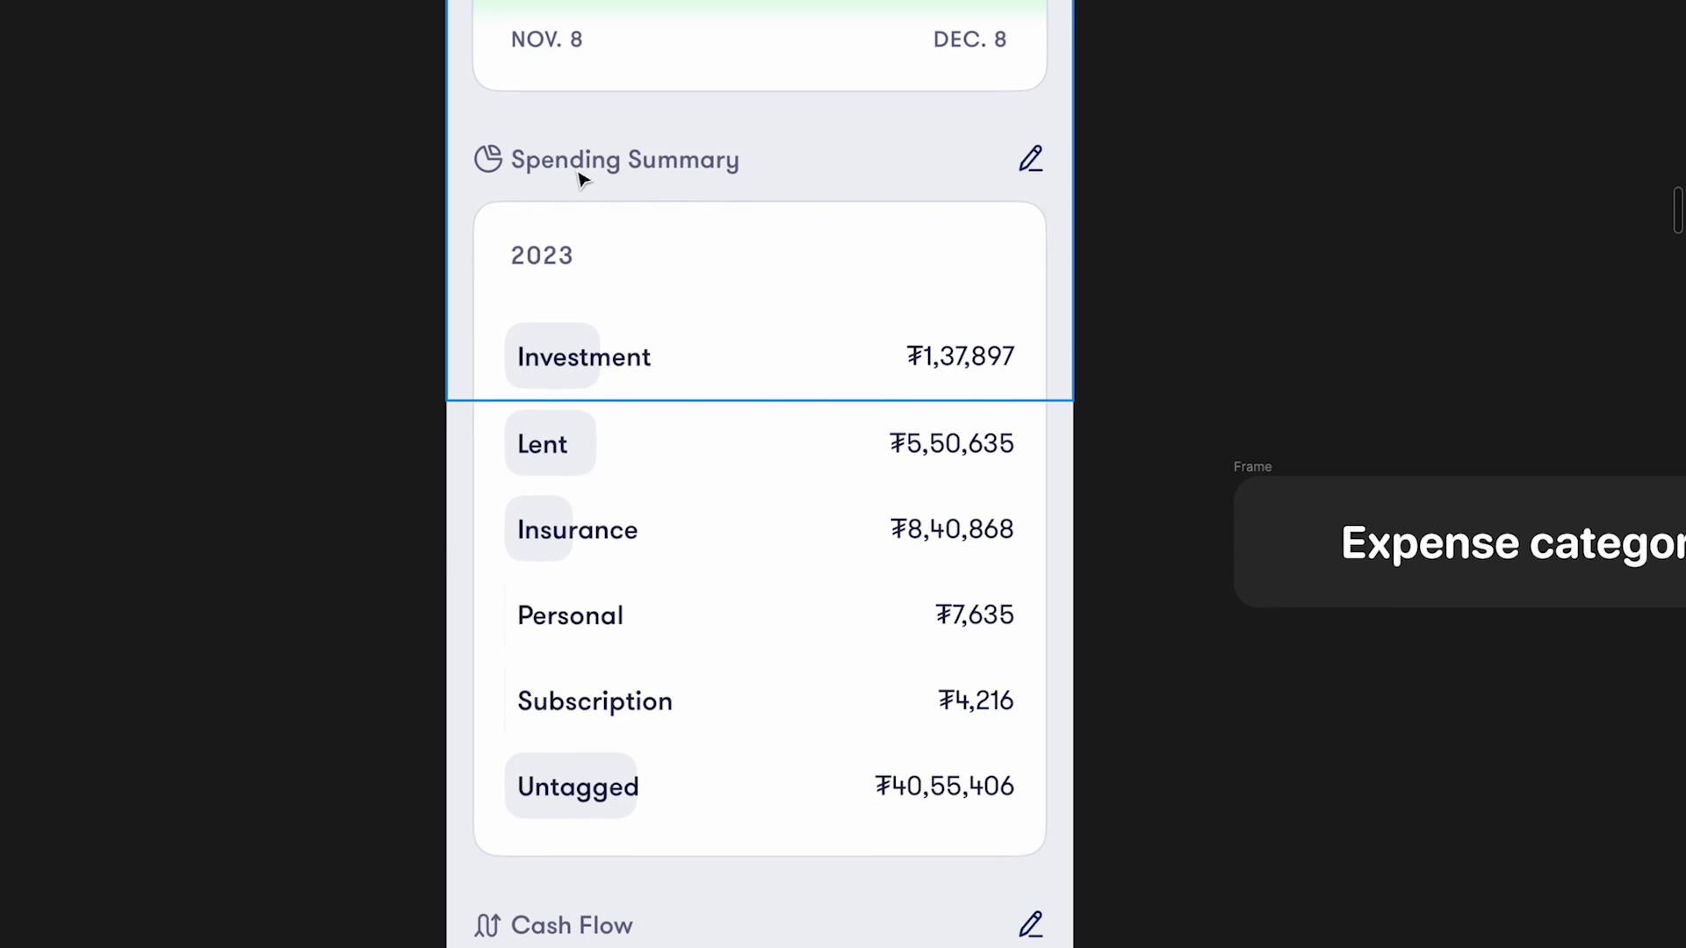
{"action": "scroll", "coordinate": [580, 178], "scroll_direction": "down", "scroll_amount": 9}
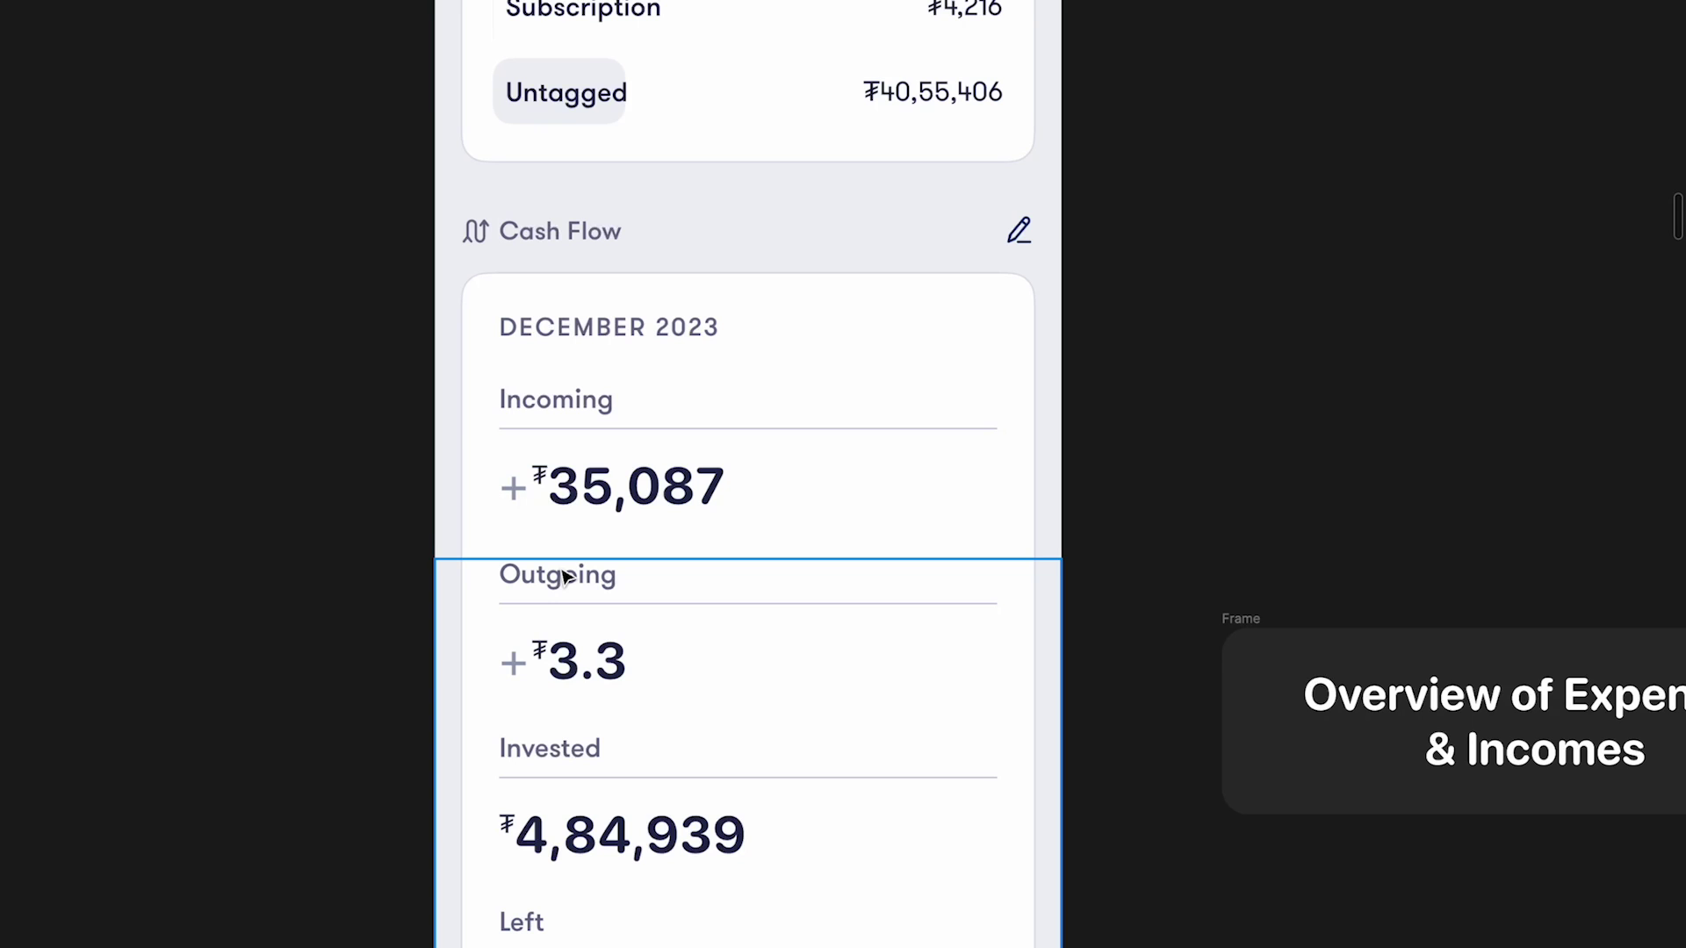
{"action": "scroll", "coordinate": [566, 575], "scroll_direction": "up", "scroll_amount": 10}
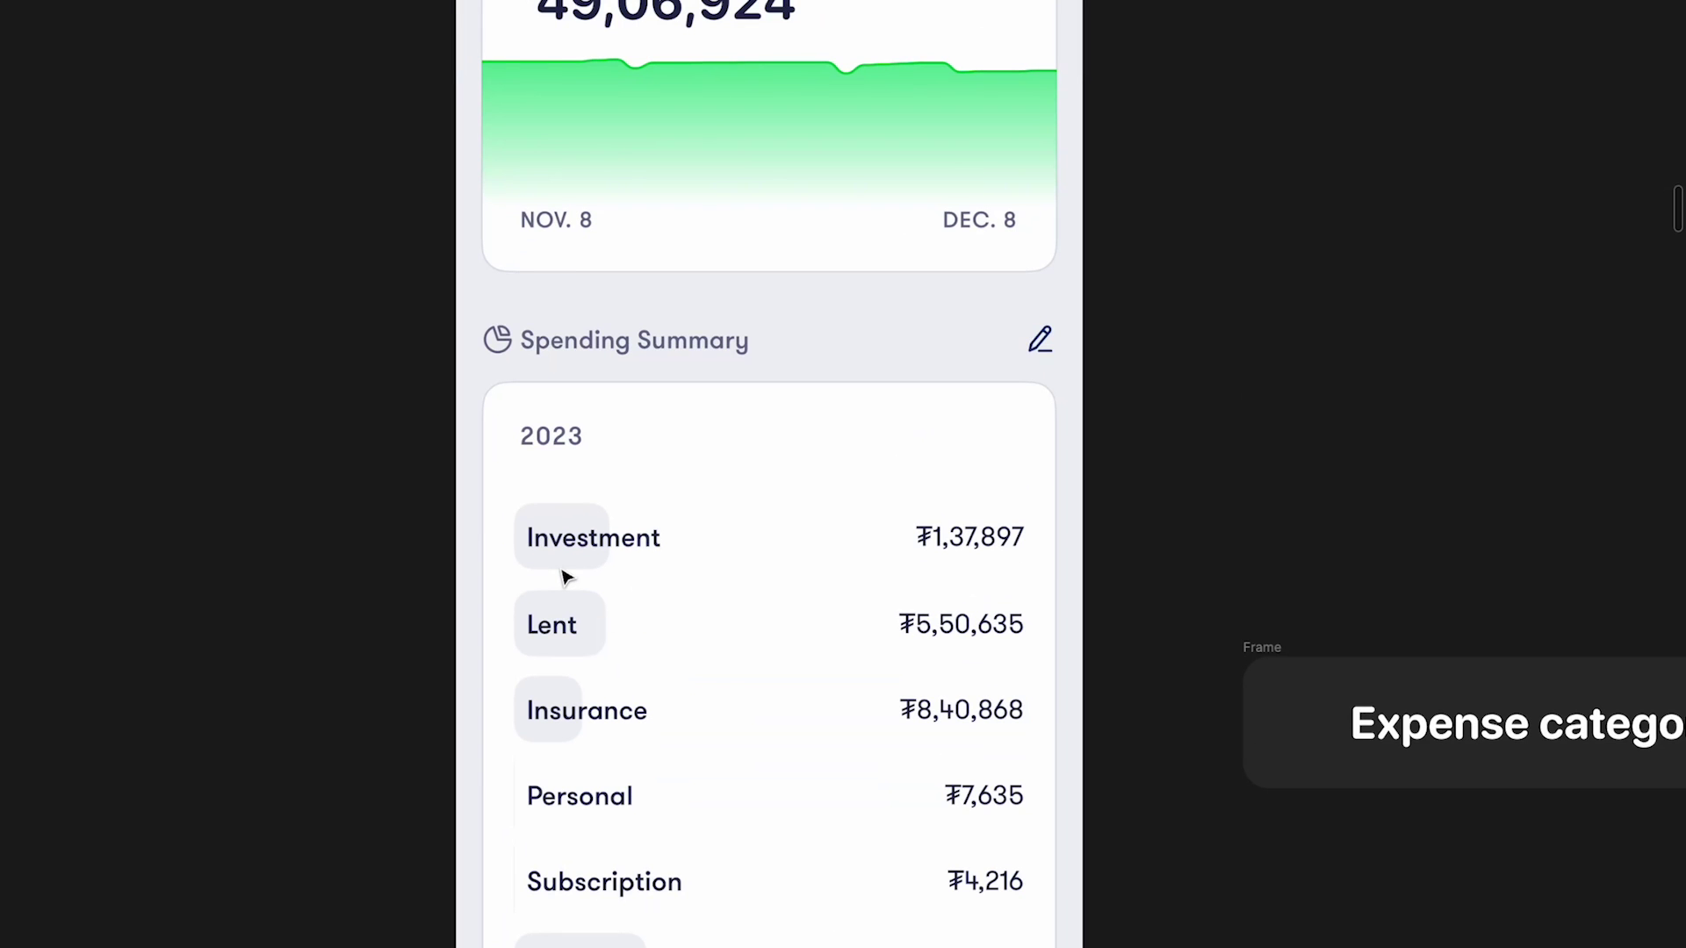
{"action": "scroll", "coordinate": [567, 575], "scroll_direction": "down", "scroll_amount": 3}
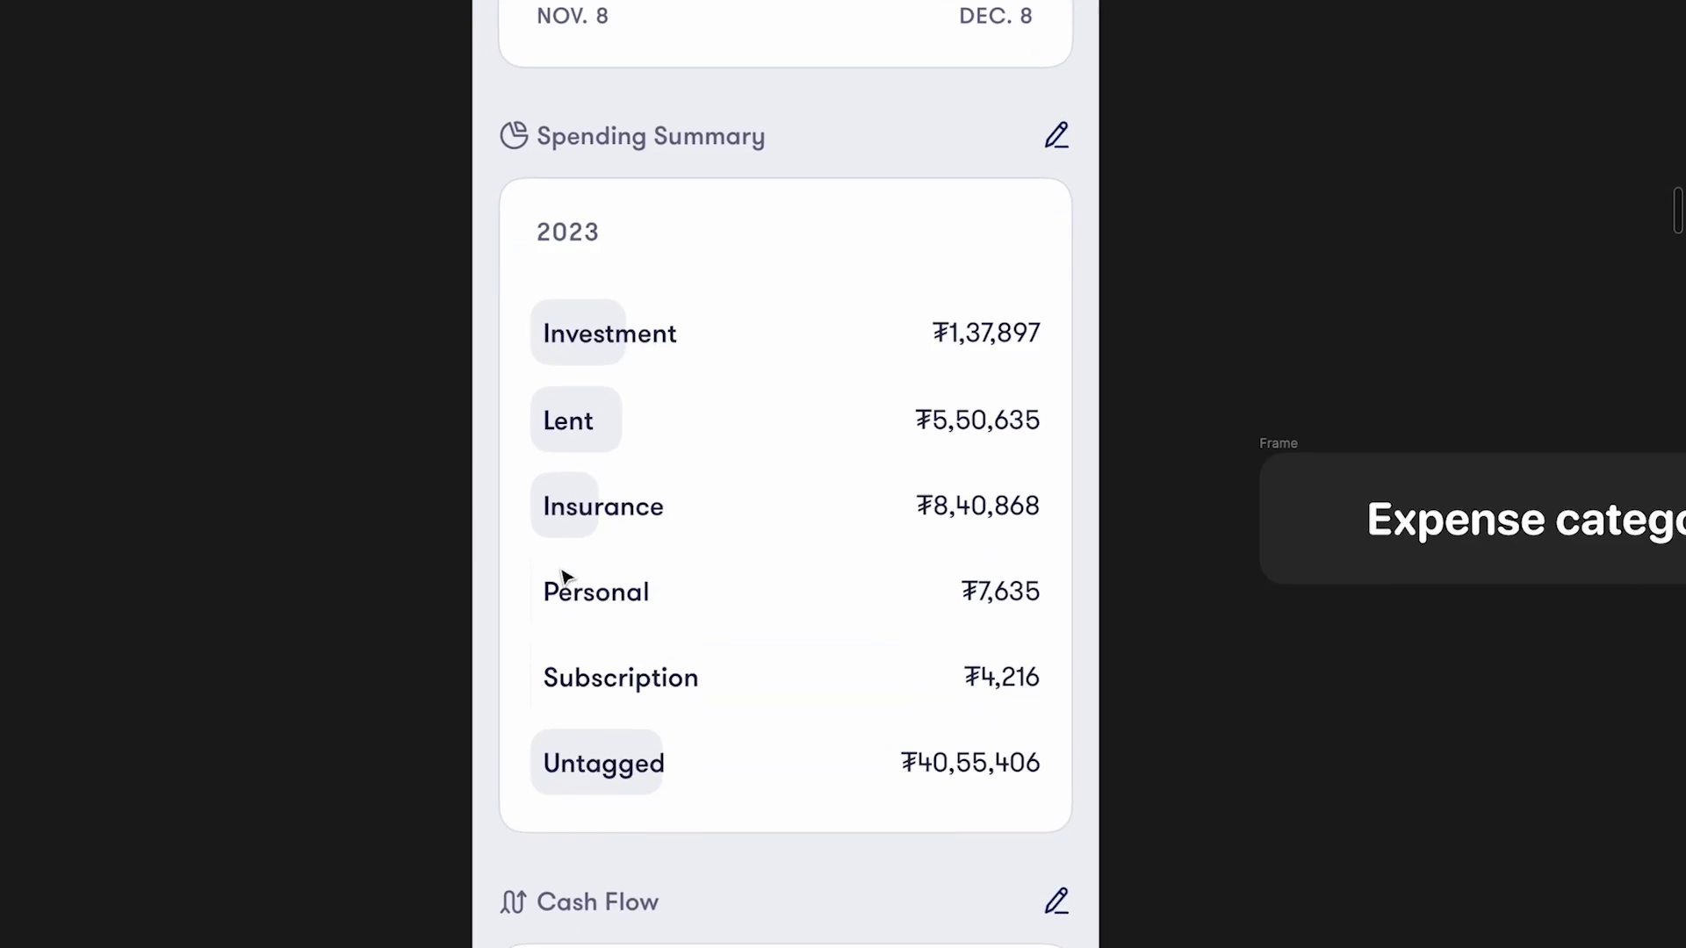
{"action": "scroll", "coordinate": [566, 576], "scroll_direction": "down", "scroll_amount": 1}
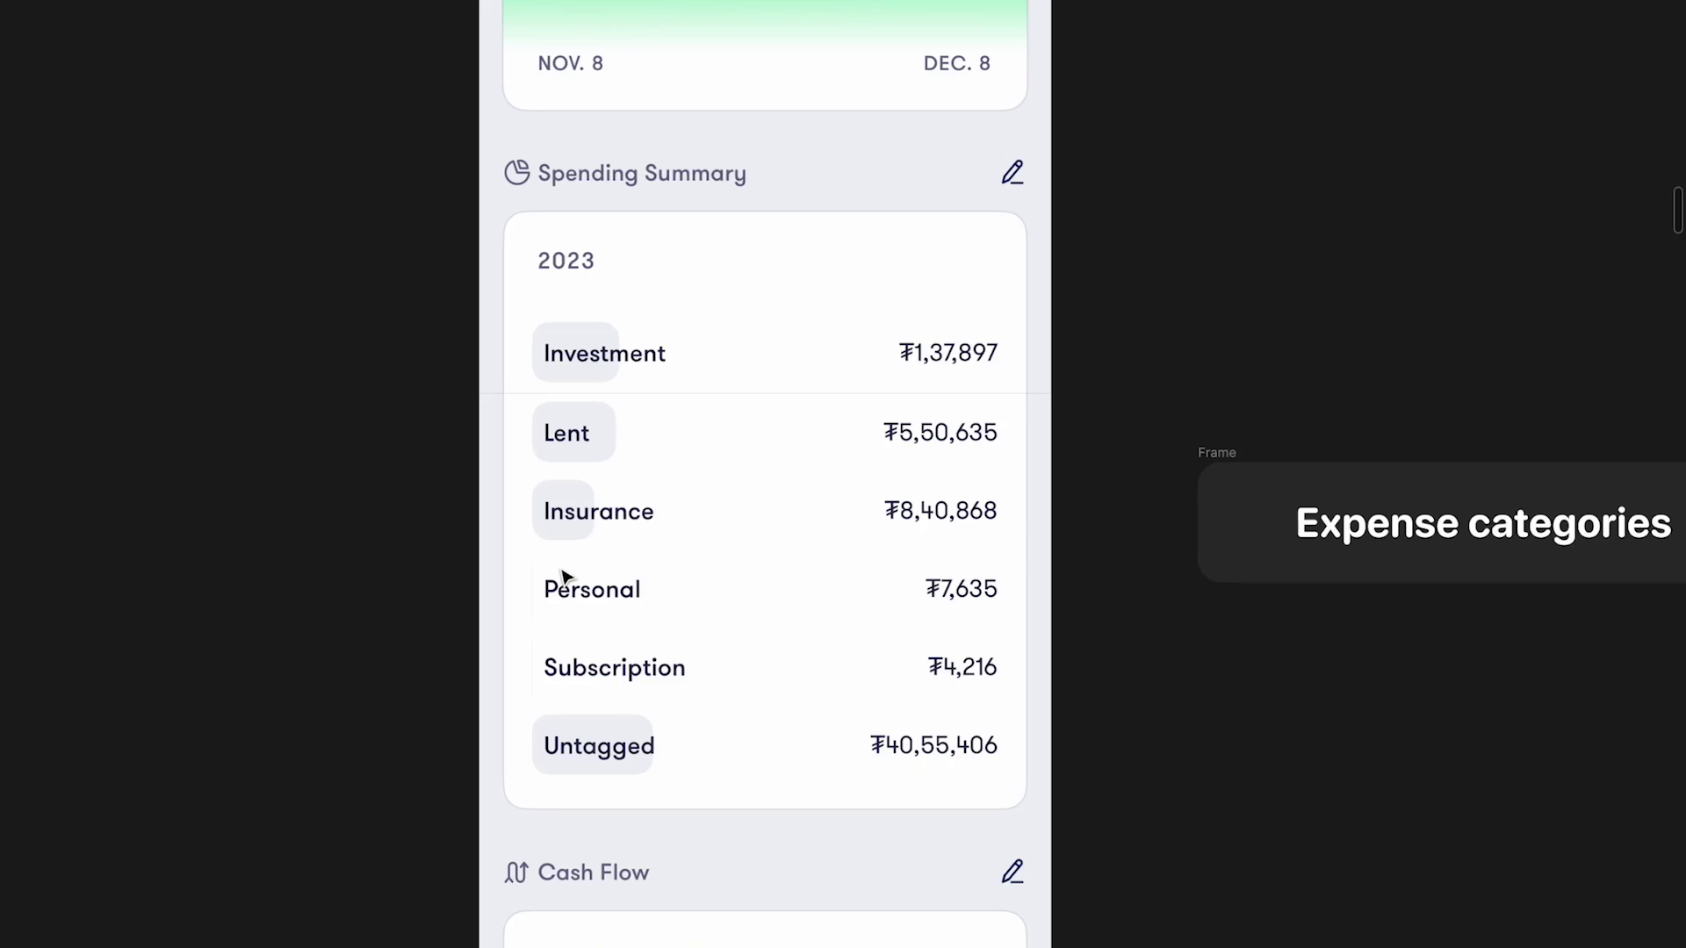
{"action": "scroll", "coordinate": [563, 577], "scroll_direction": "down", "scroll_amount": 10}
{"action": "scroll", "coordinate": [615, 526], "scroll_direction": "up", "scroll_amount": 2}
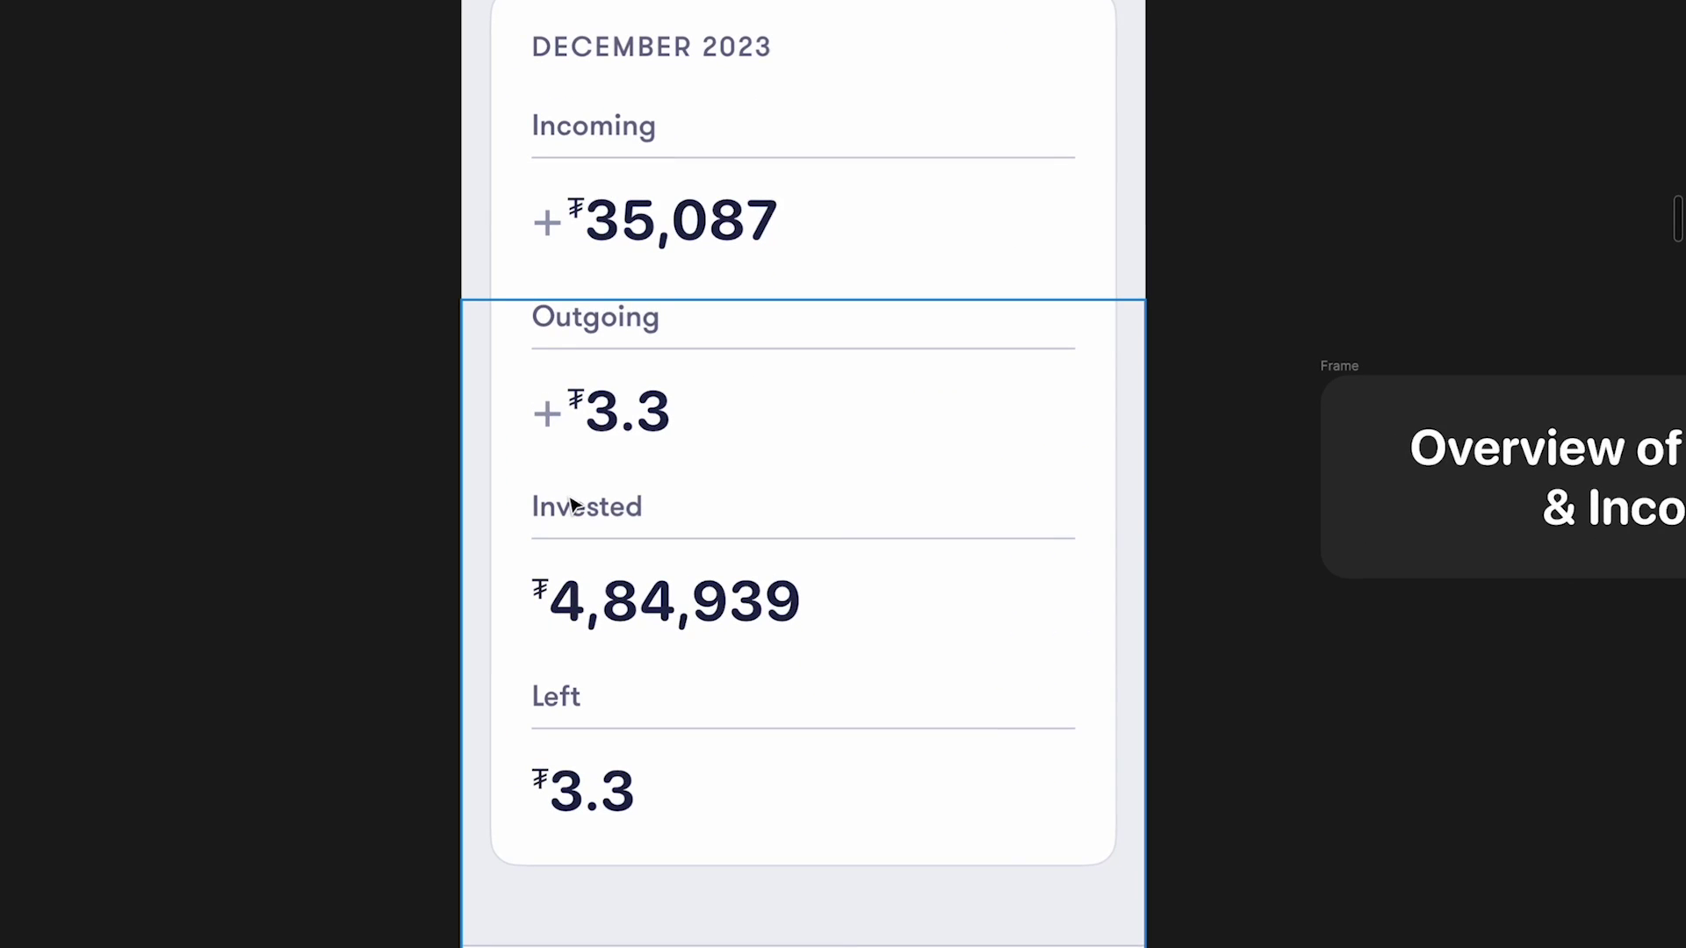
Match the Home Screen's Spending Summary and Cash Flow sections to the flow labels Expense categories and Overview of Expenses & Incomes.
{"action": "scroll", "coordinate": [571, 505], "scroll_direction": "up", "scroll_amount": 4}
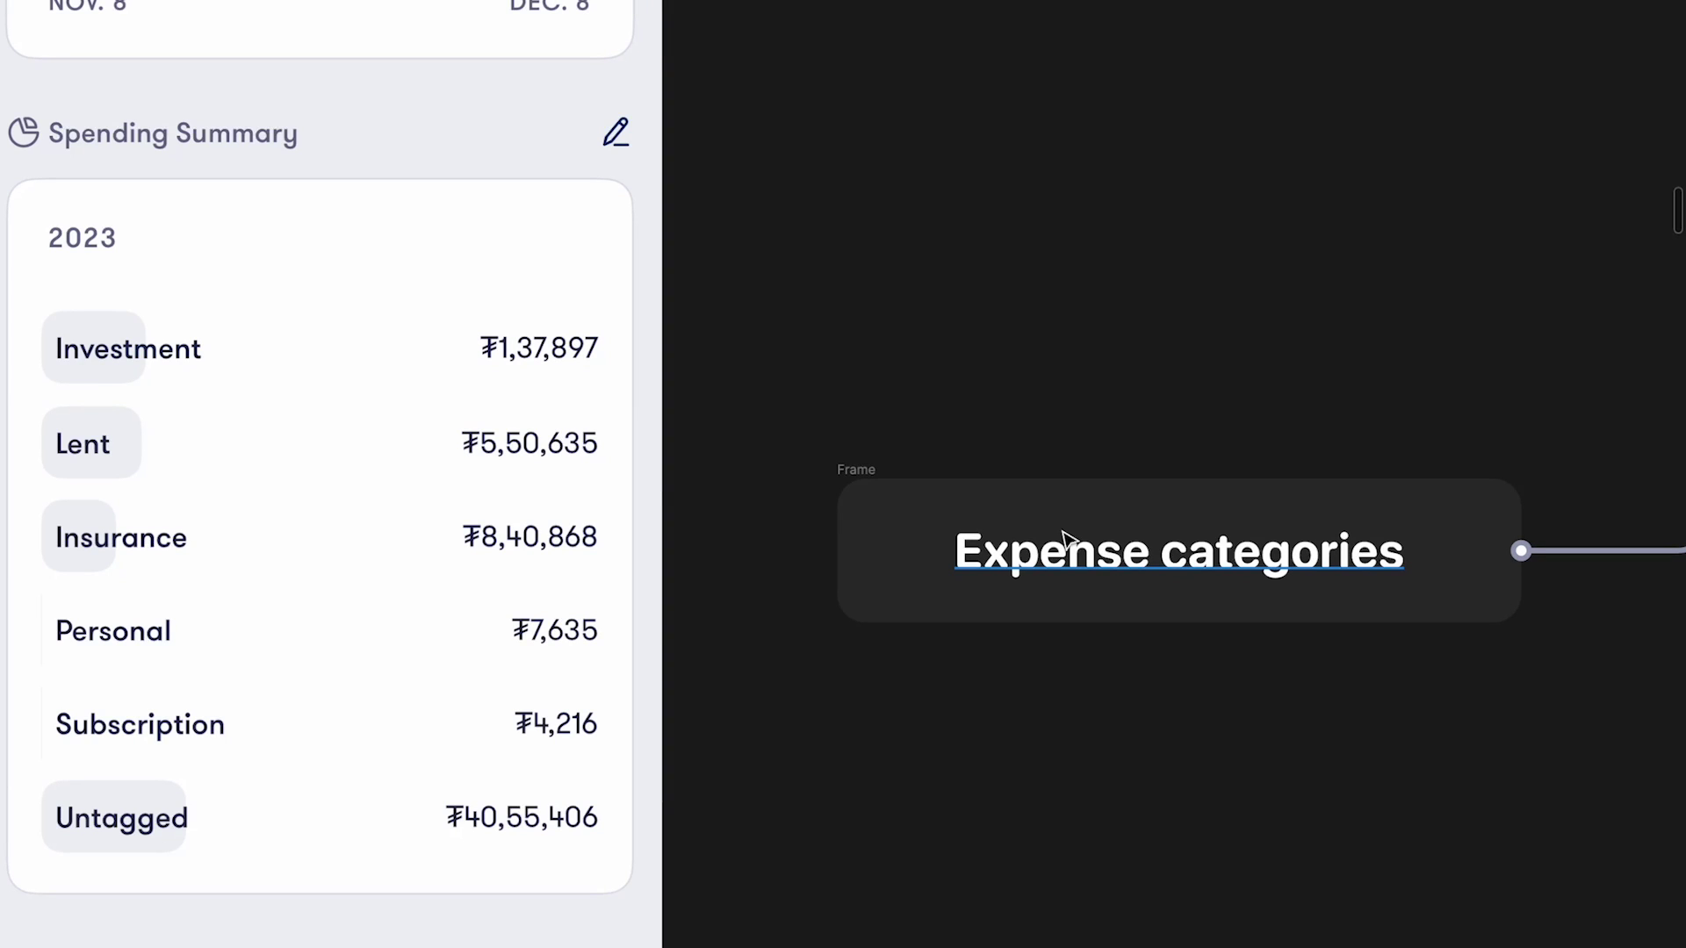
{"action": "scroll", "coordinate": [1064, 537], "scroll_direction": "down", "scroll_amount": 2}
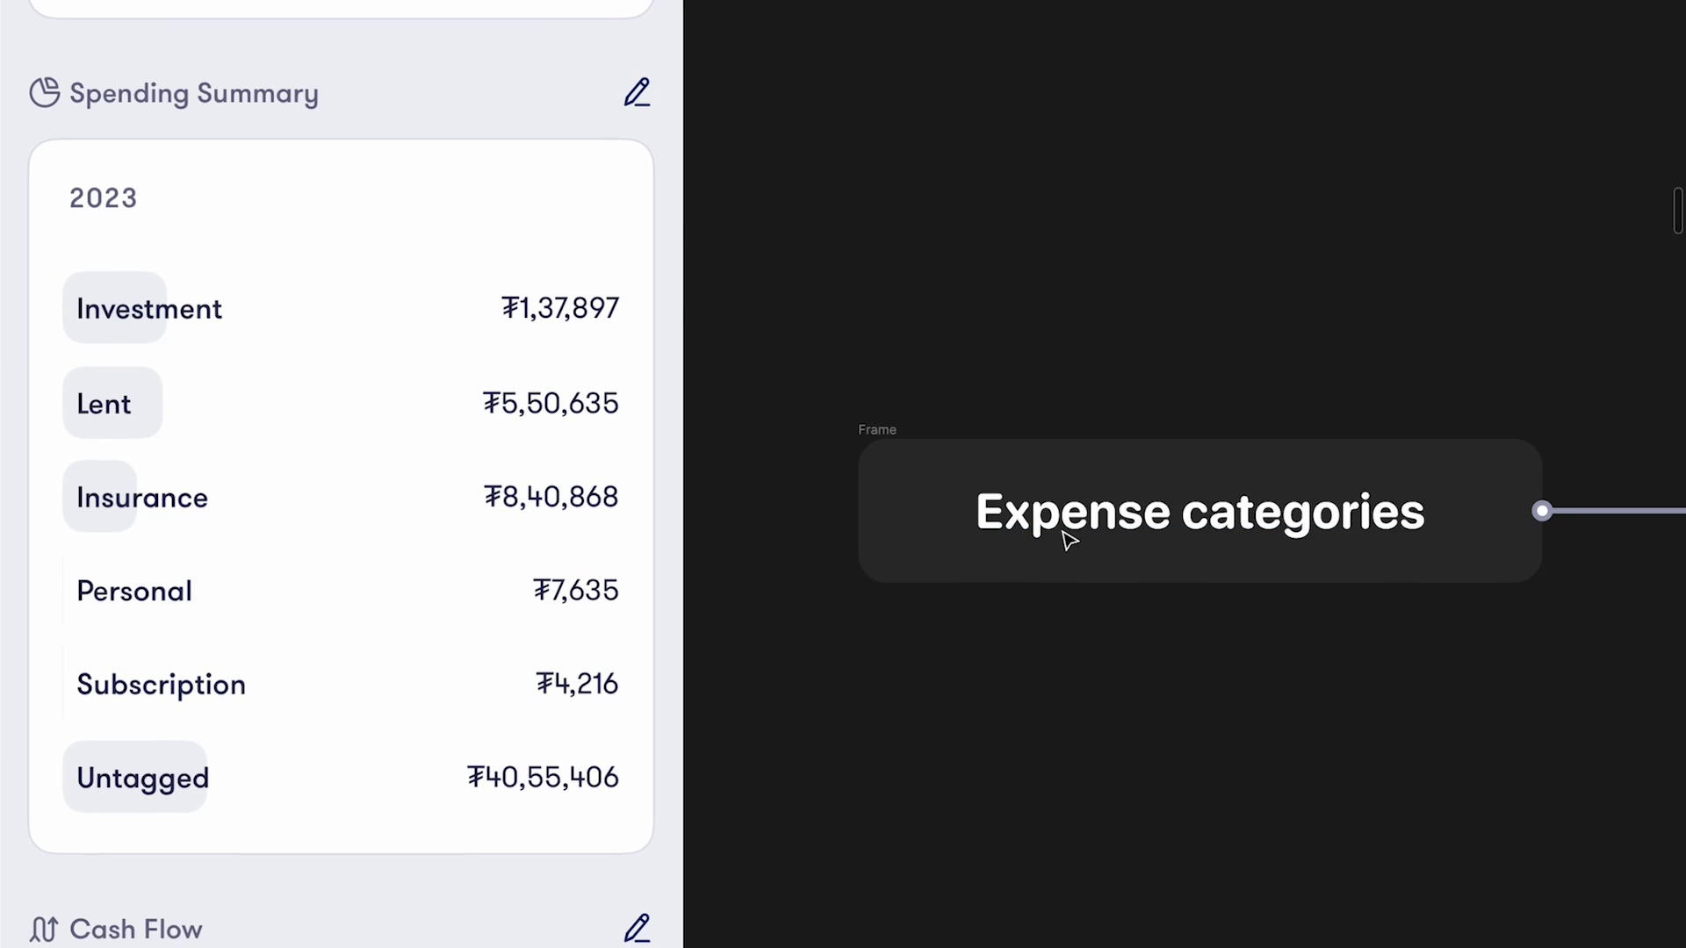
{"action": "scroll", "coordinate": [1080, 531], "scroll_direction": "down", "scroll_amount": 10}
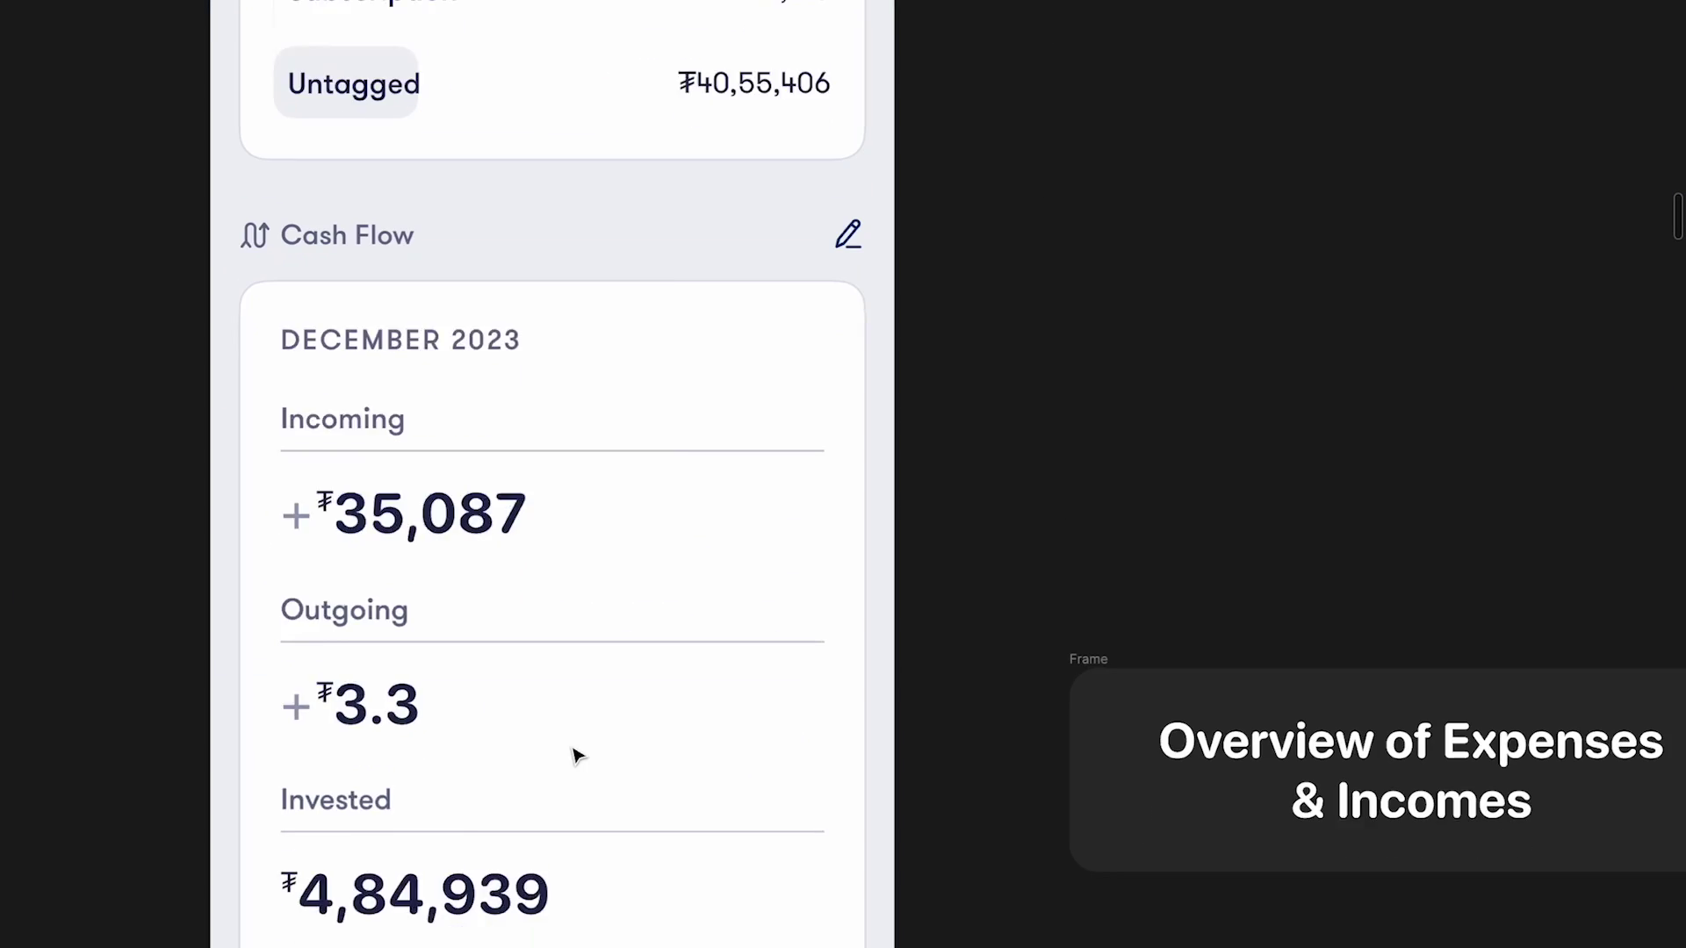
{"action": "scroll", "coordinate": [727, 667], "scroll_direction": "up", "scroll_amount": 15}
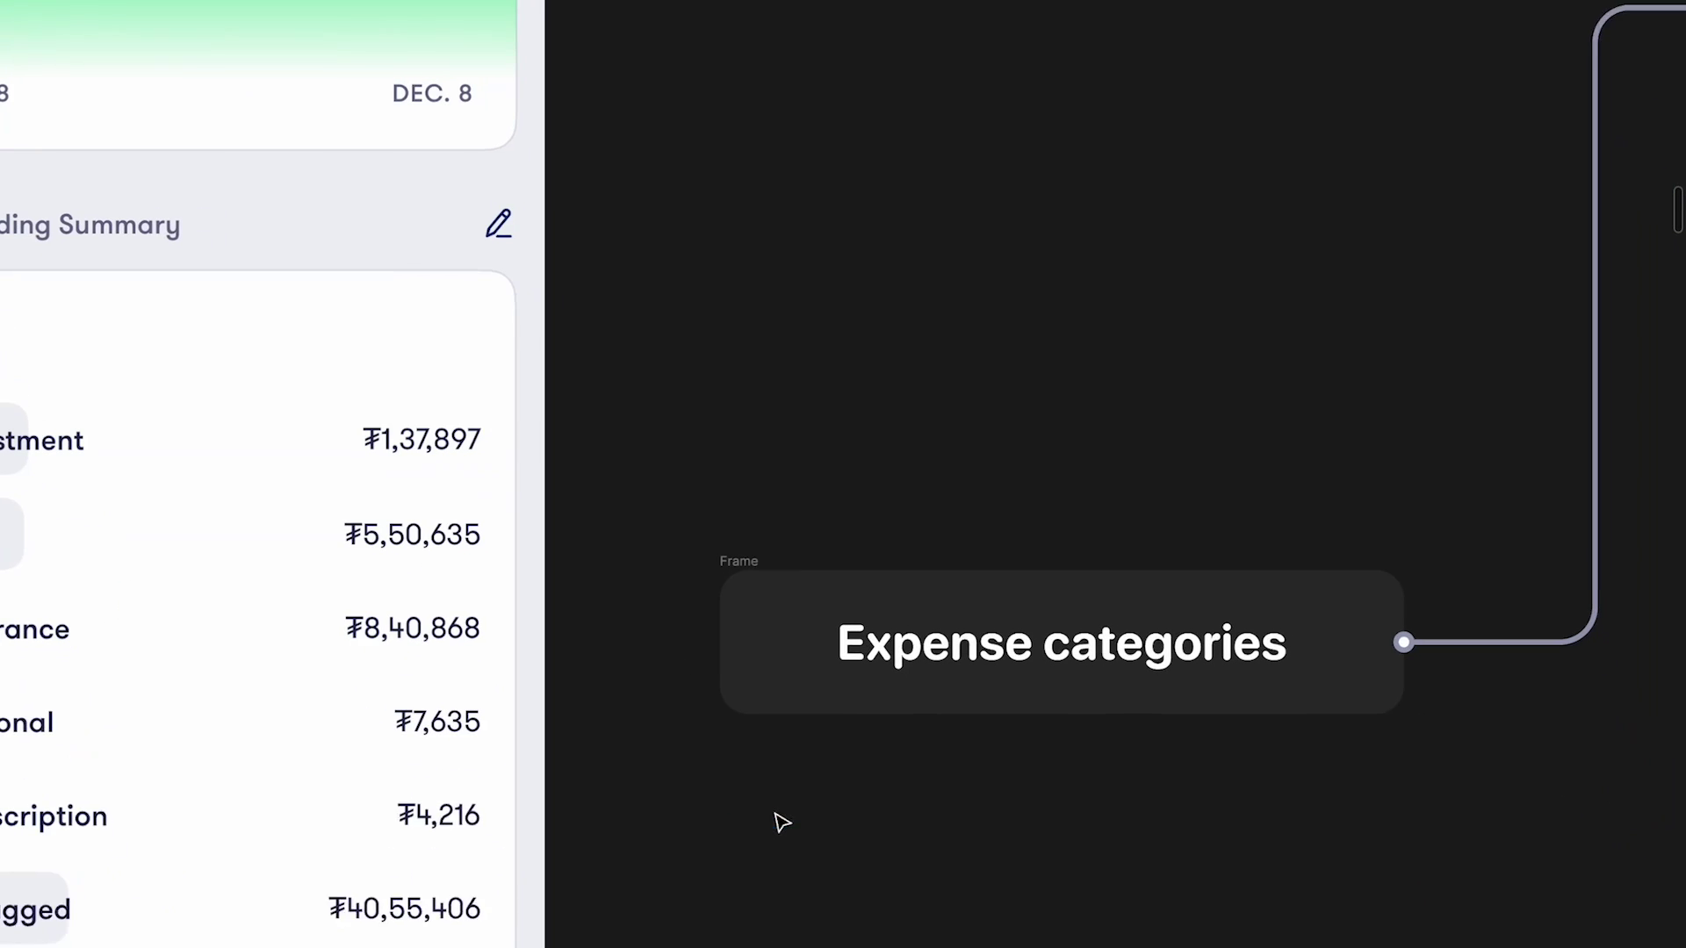
{"action": "scroll", "coordinate": [783, 821], "scroll_direction": "down", "scroll_amount": 4}
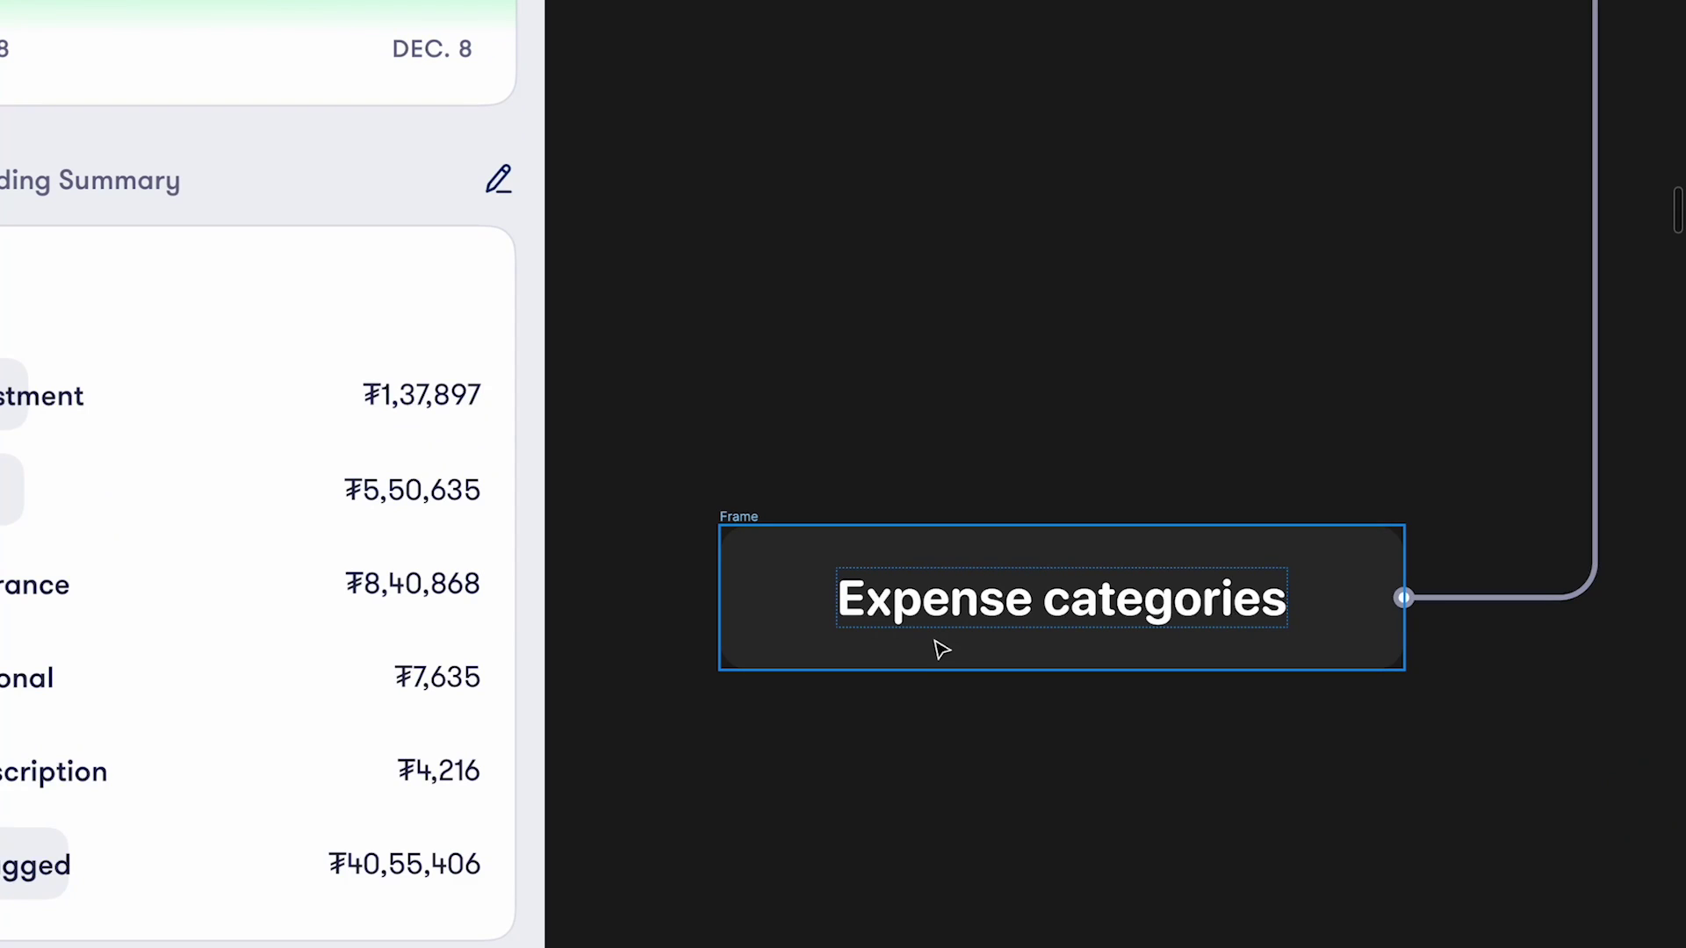
{"action": "scroll", "coordinate": [941, 649], "scroll_direction": "down", "scroll_amount": 12}
{"action": "scroll", "coordinate": [938, 648], "scroll_direction": "up", "scroll_amount": 2}
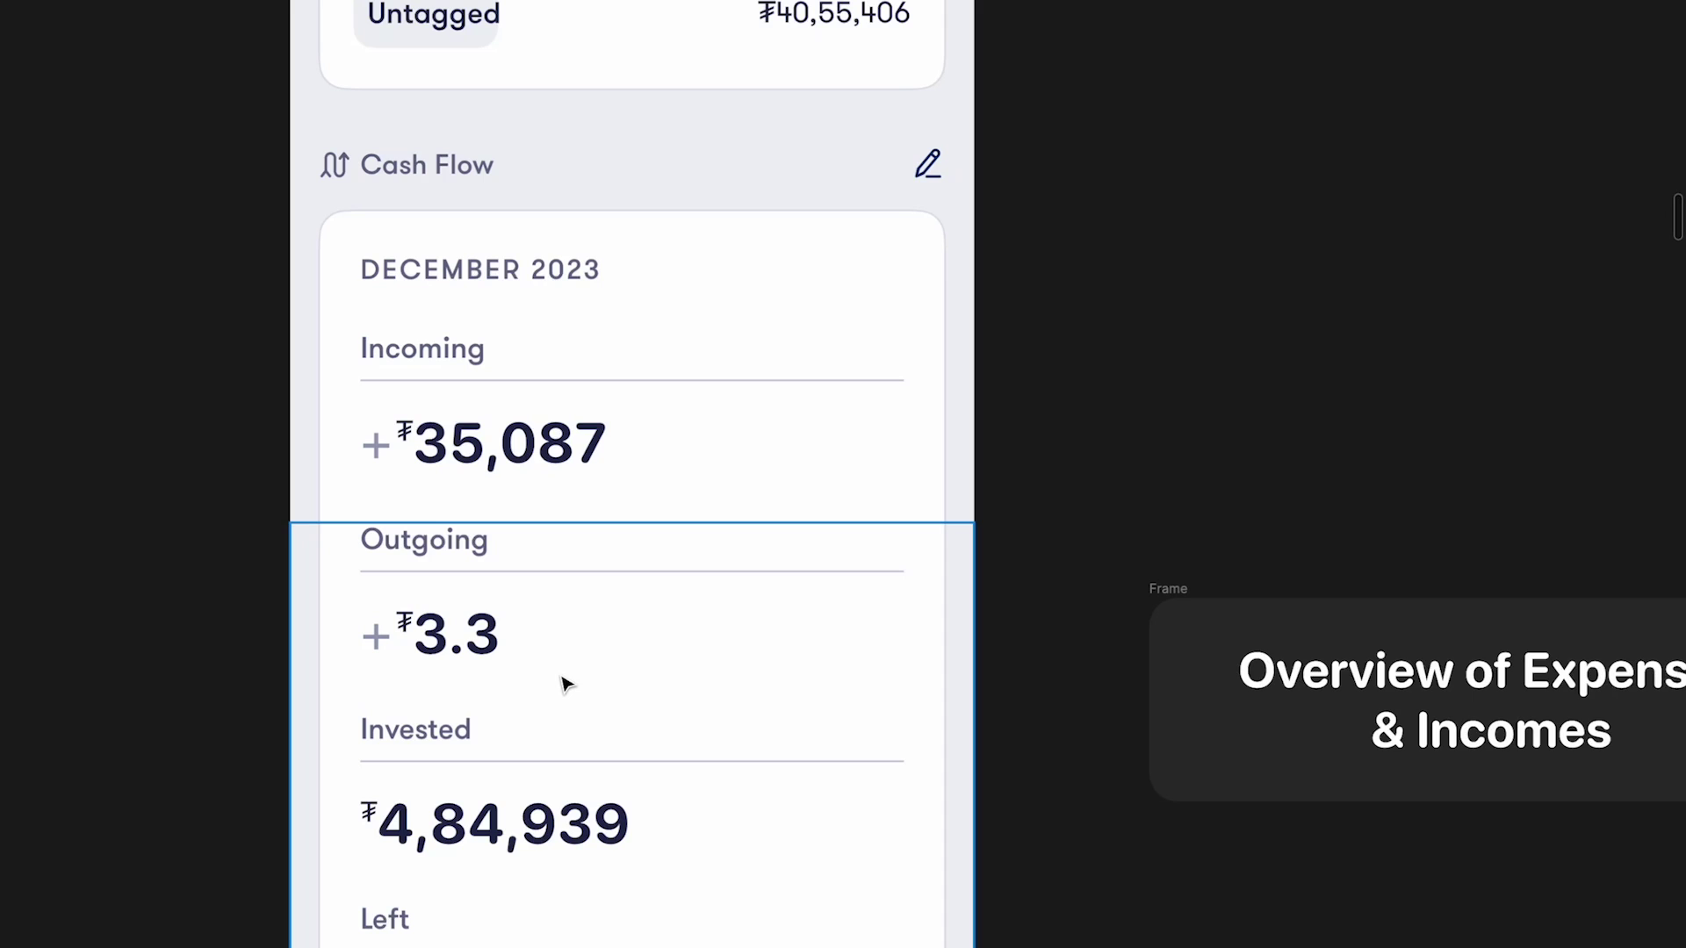
{"action": "scroll", "coordinate": [567, 683], "scroll_direction": "up", "scroll_amount": 8}
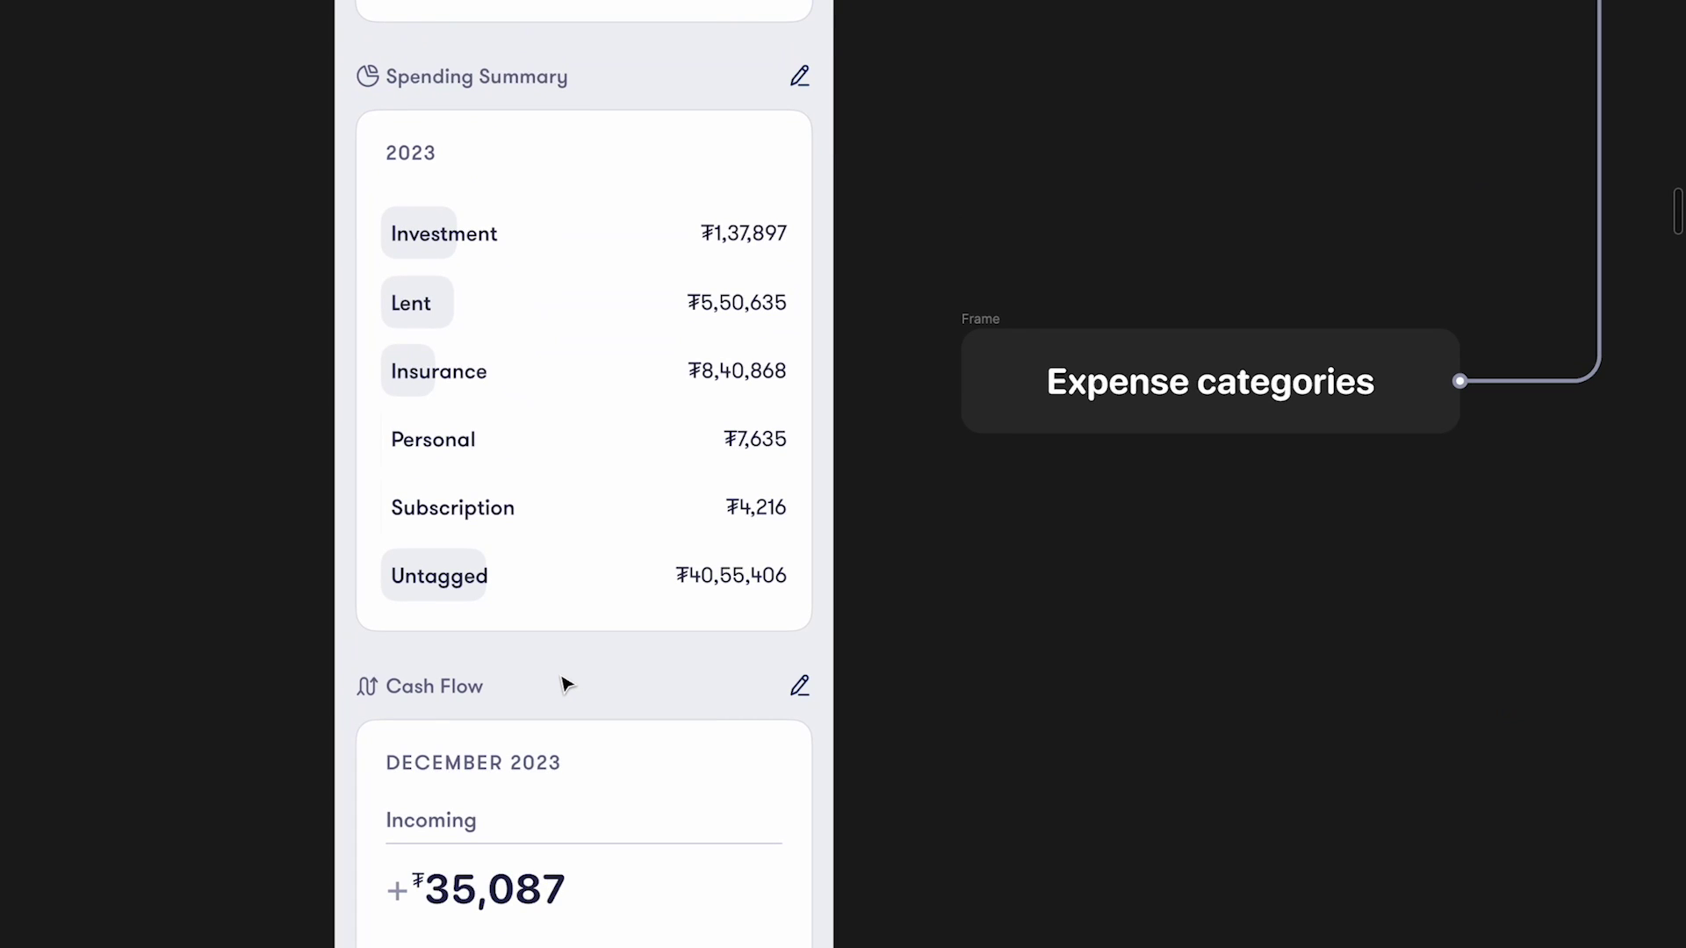
{"action": "scroll", "coordinate": [567, 683], "scroll_direction": "down", "scroll_amount": 5}
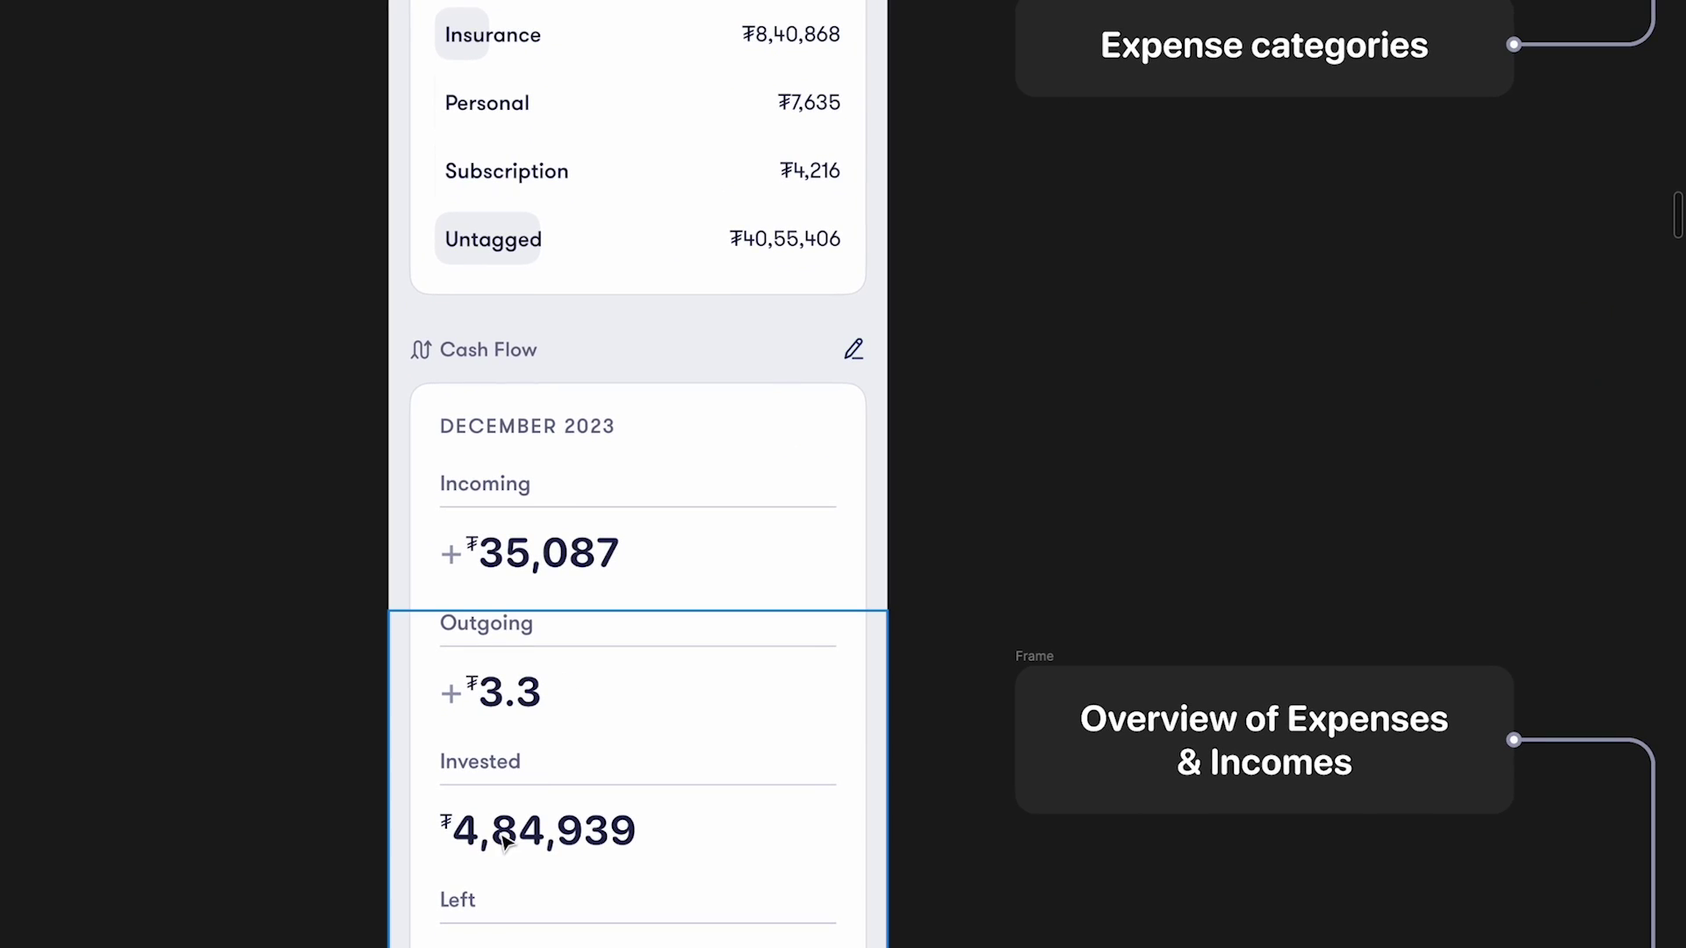
{"action": "scroll", "coordinate": [489, 755], "scroll_direction": "up", "scroll_amount": 6}
Study the Spending Summary card beside the Expense categories label and compare its time period with the Cash Flow card's.
{"action": "scroll", "coordinate": [925, 557], "scroll_direction": "right", "scroll_amount": 2}
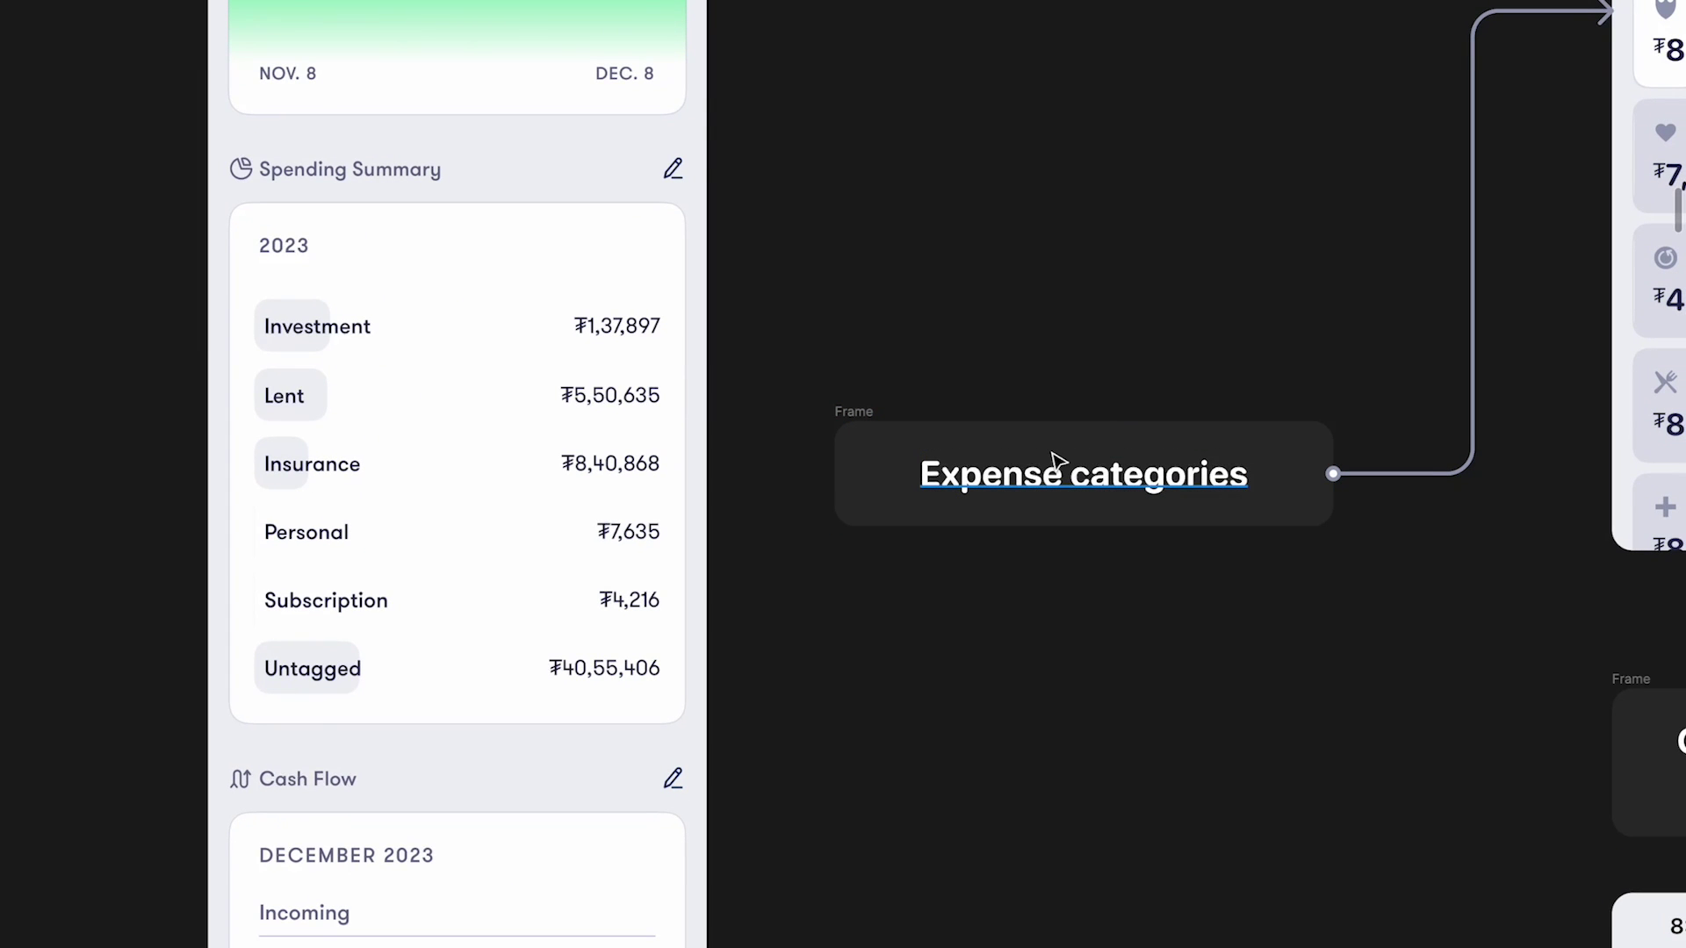
{"action": "scroll", "coordinate": [670, 459], "scroll_direction": "up", "scroll_amount": 2}
{"action": "scroll", "coordinate": [670, 459], "scroll_direction": "right", "scroll_amount": 1}
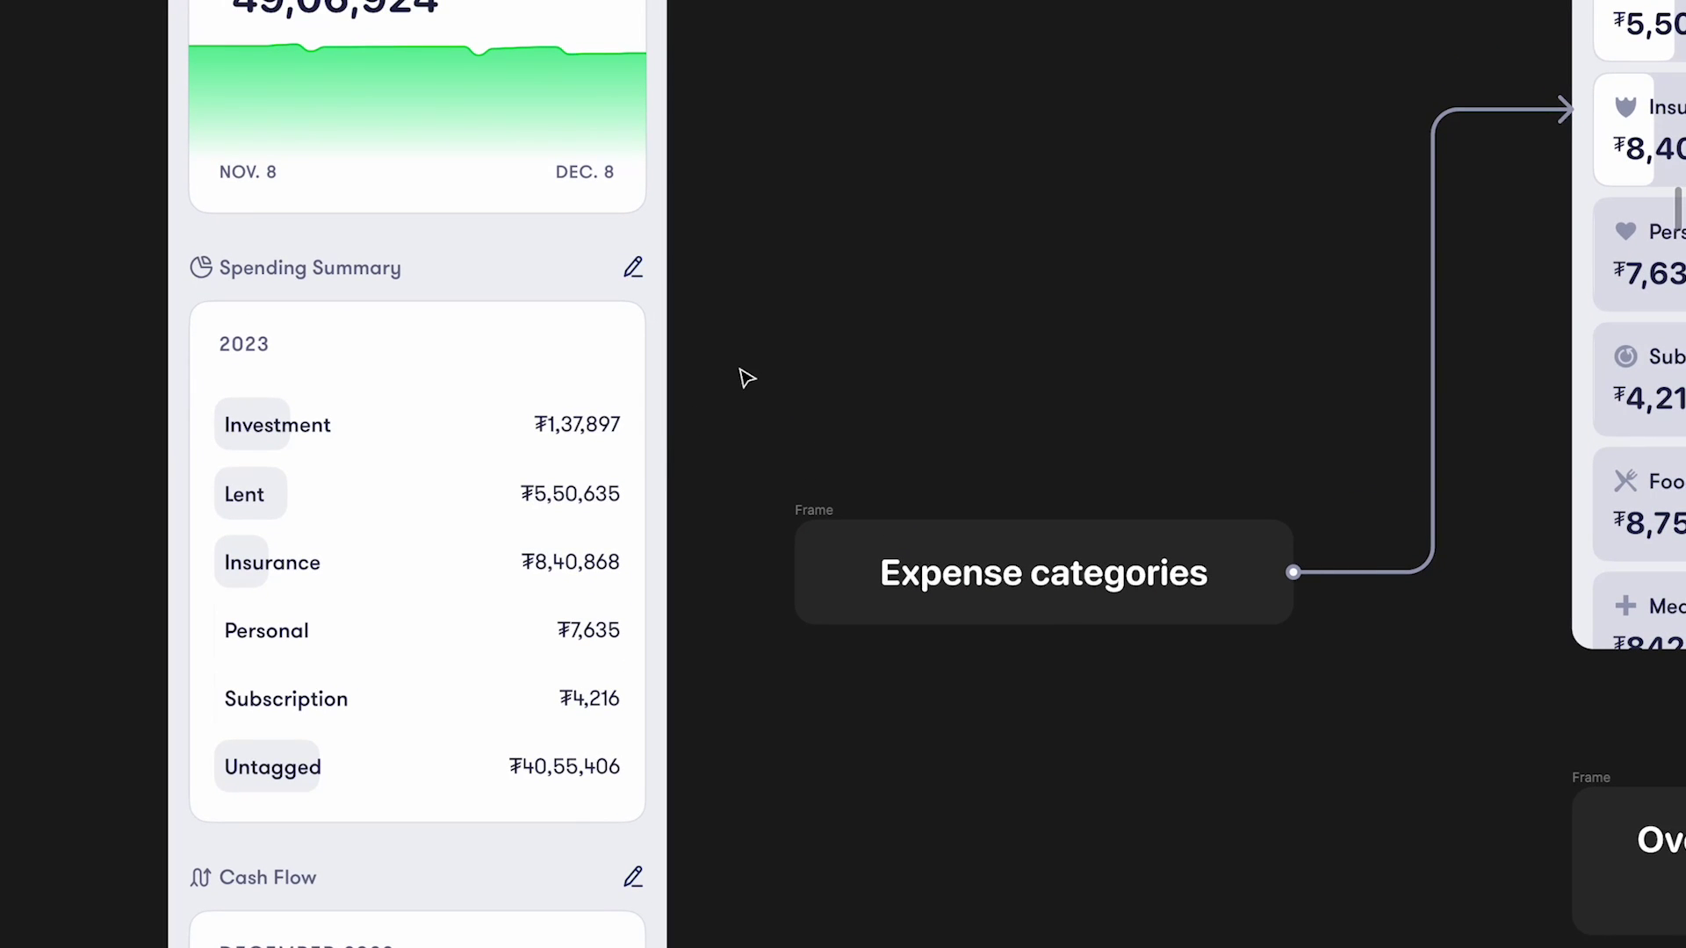
{"action": "scroll", "coordinate": [726, 478], "scroll_direction": "up", "scroll_amount": 1}
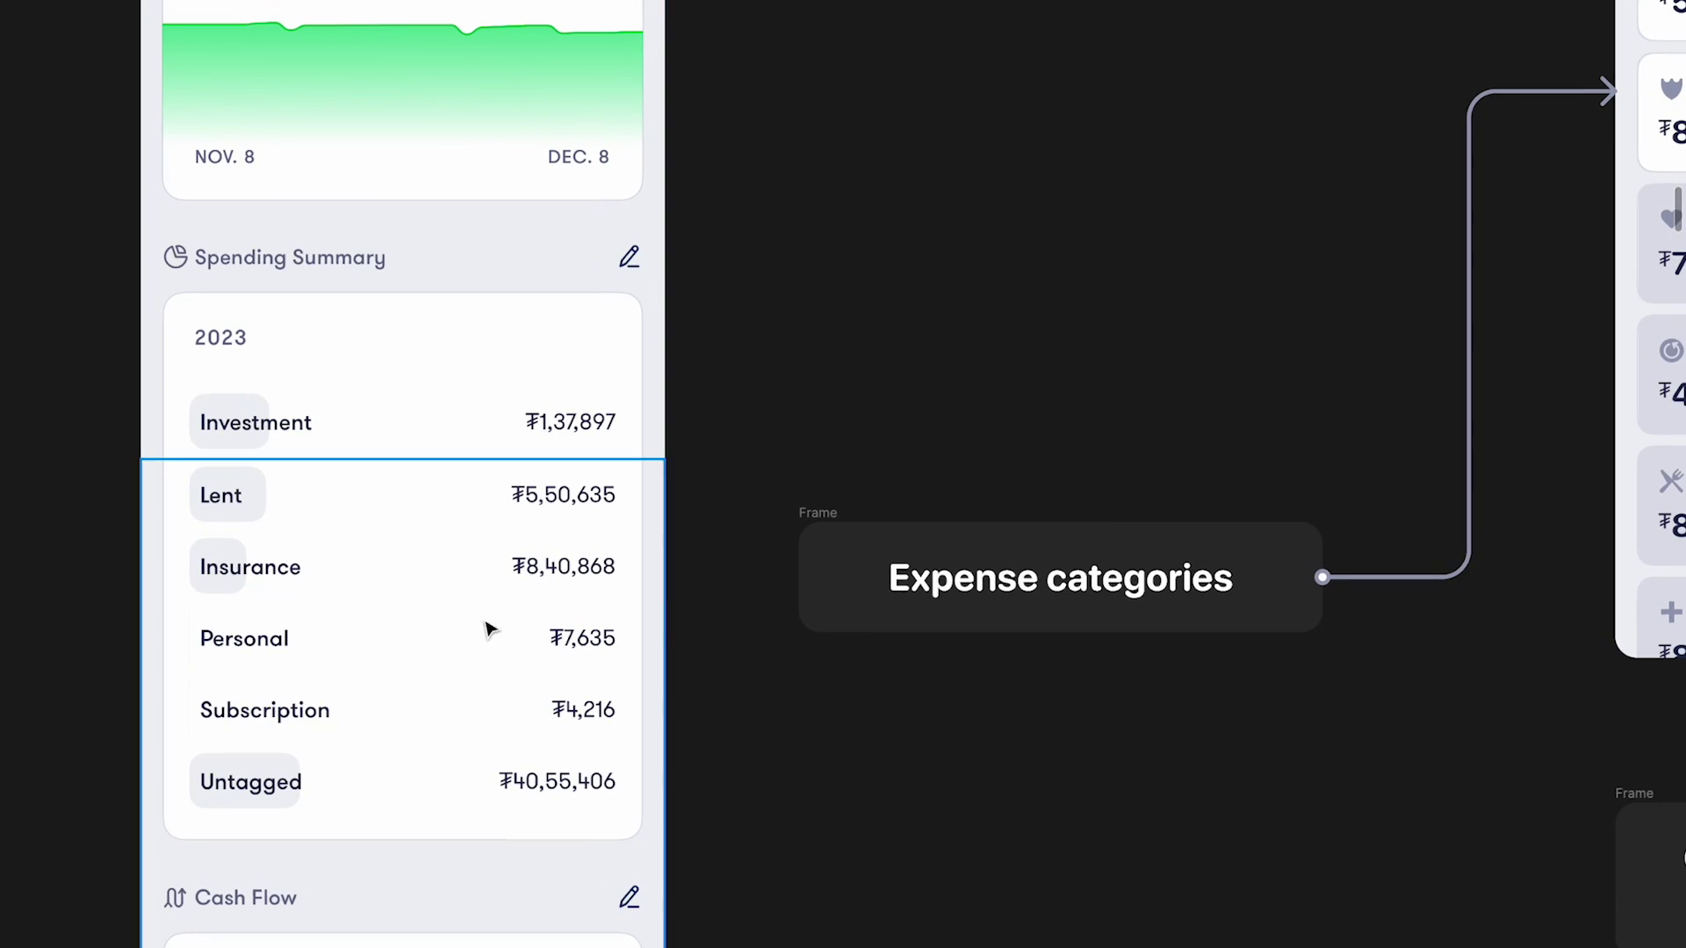
{"action": "left_click", "coordinate": [1007, 620]}
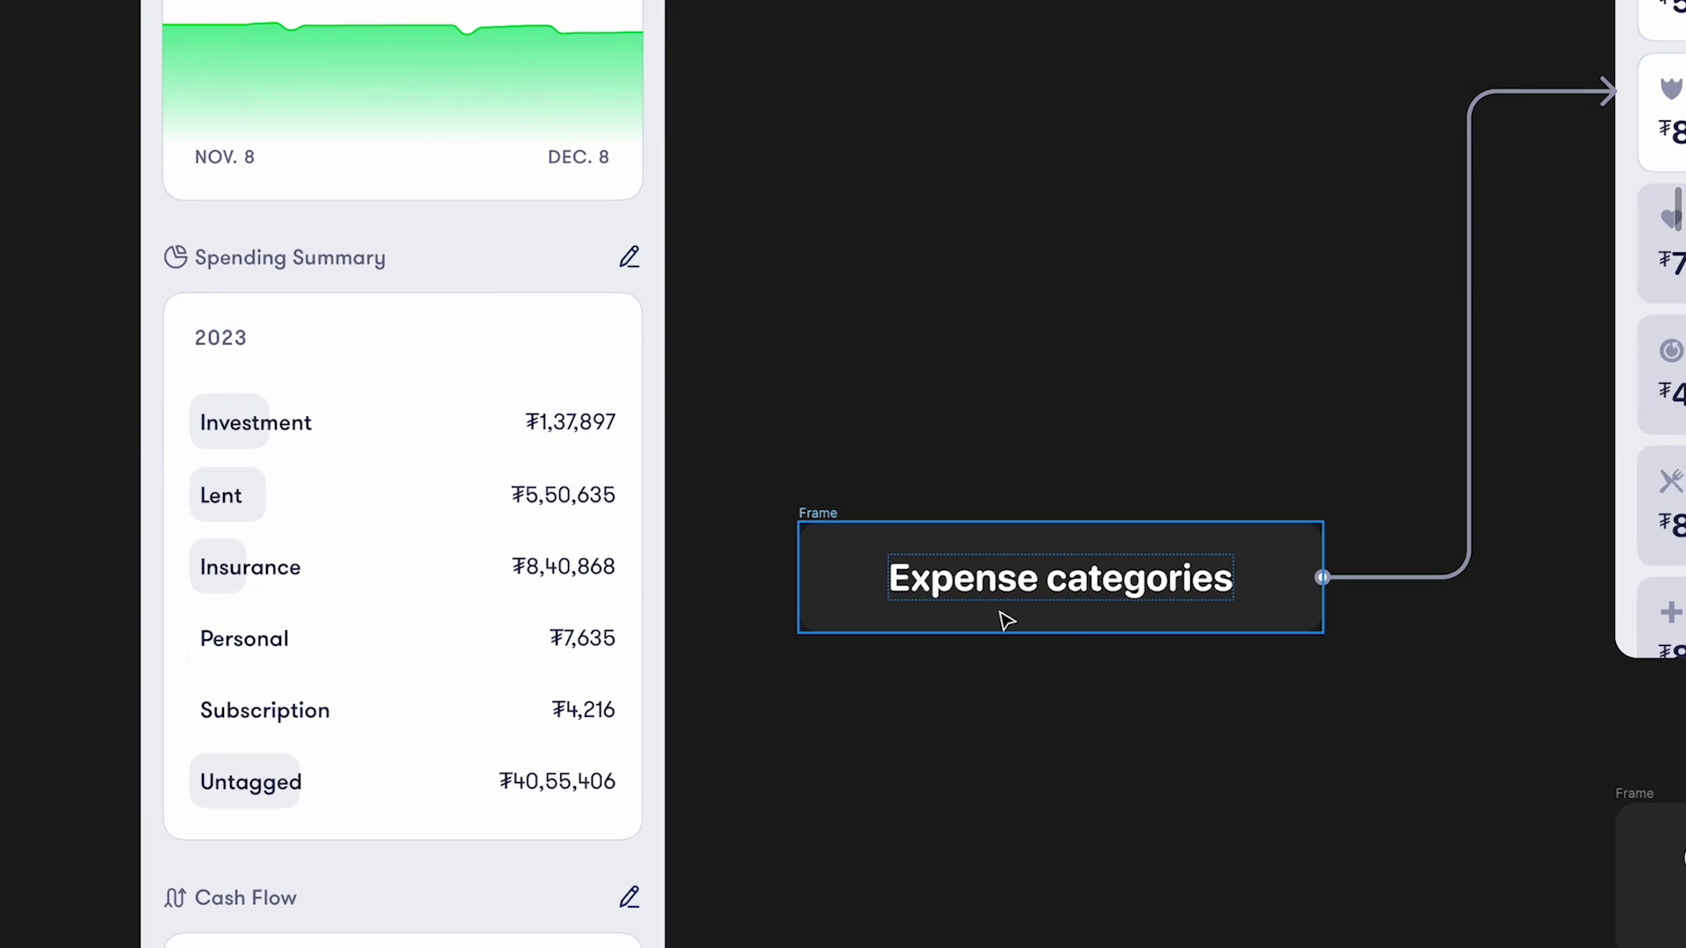
{"action": "key", "text": "Escape"}
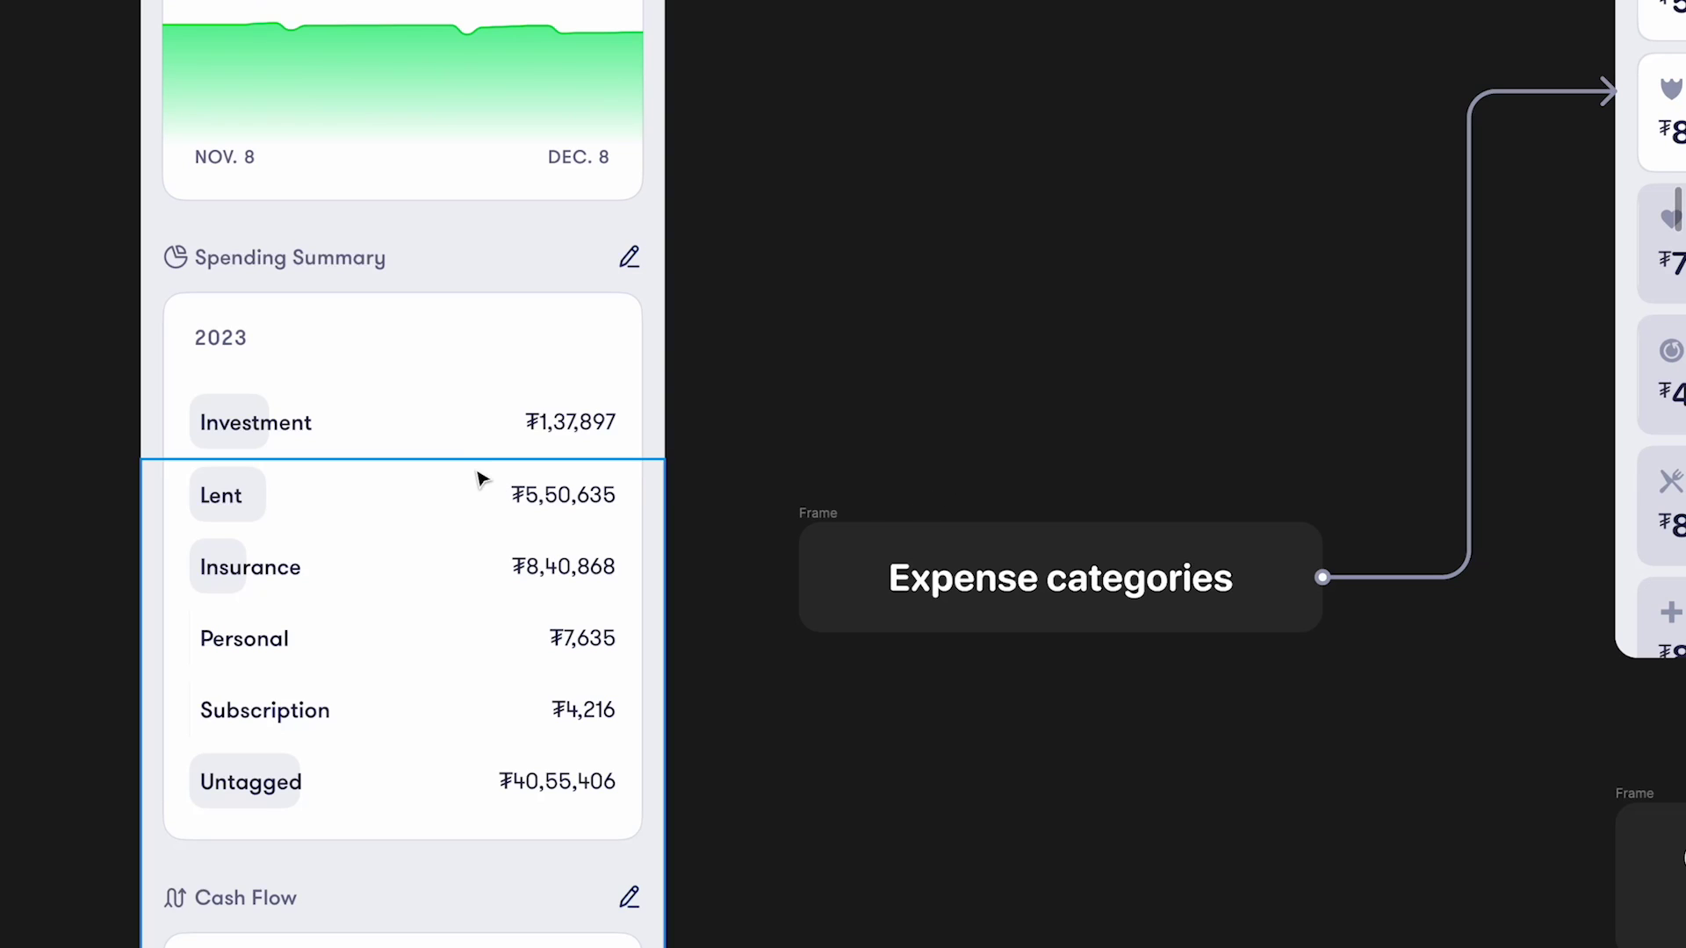
{"action": "scroll", "coordinate": [365, 388], "scroll_direction": "up", "scroll_amount": 1}
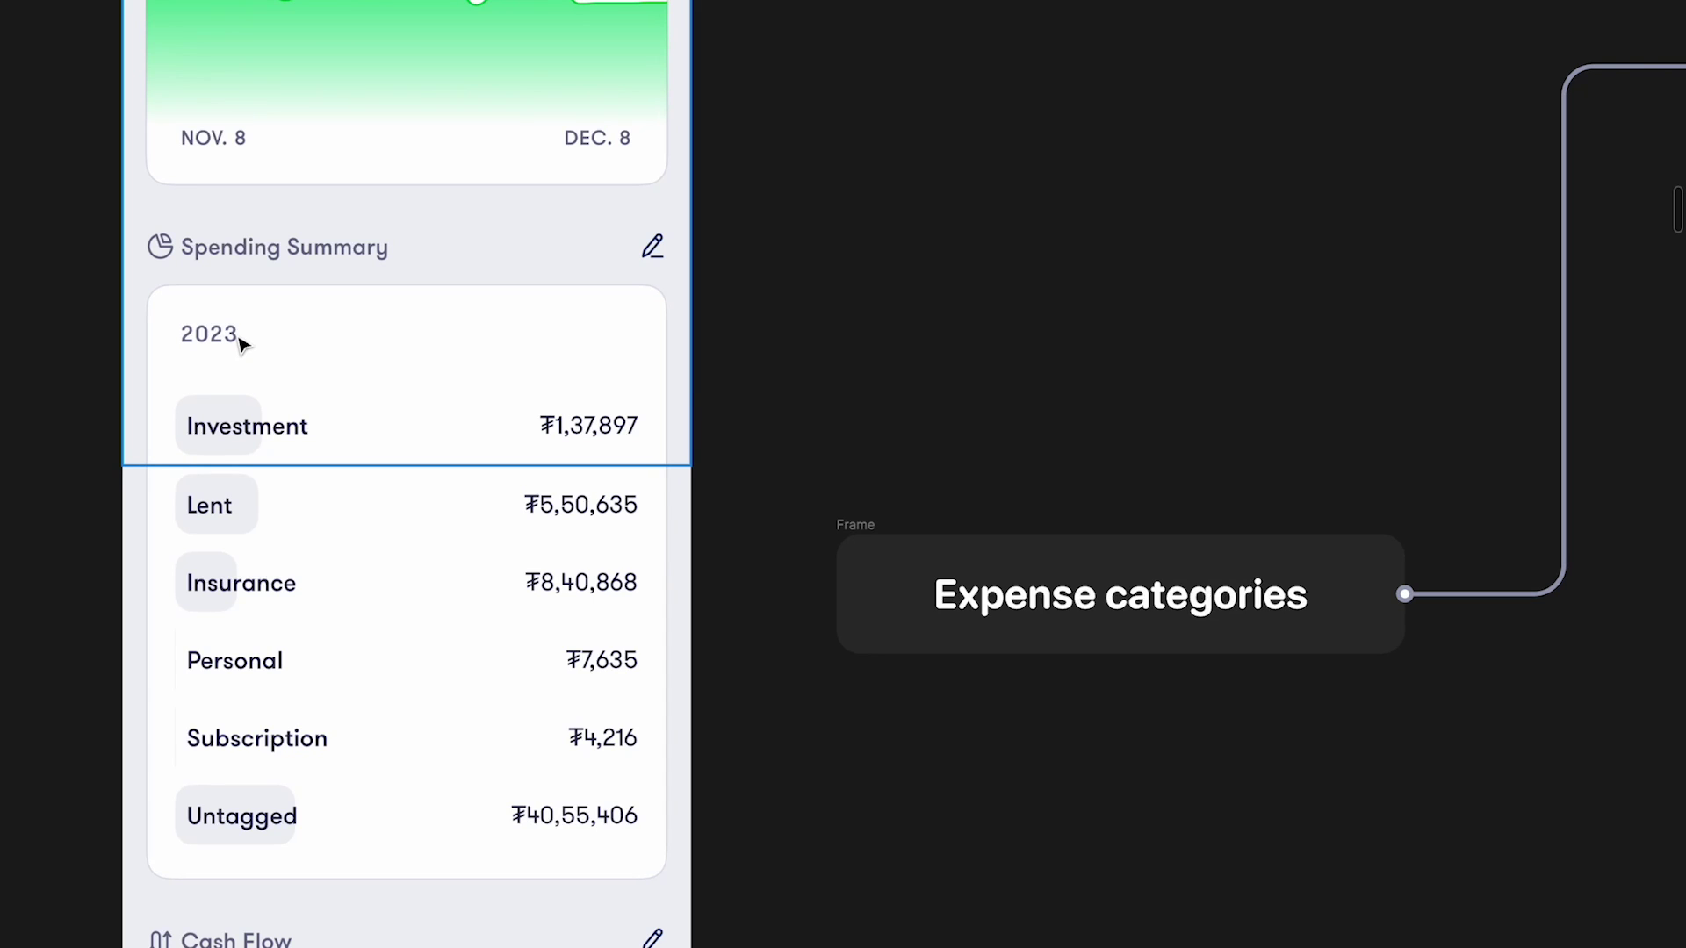
{"action": "scroll", "coordinate": [243, 344], "scroll_direction": "down", "scroll_amount": 10}
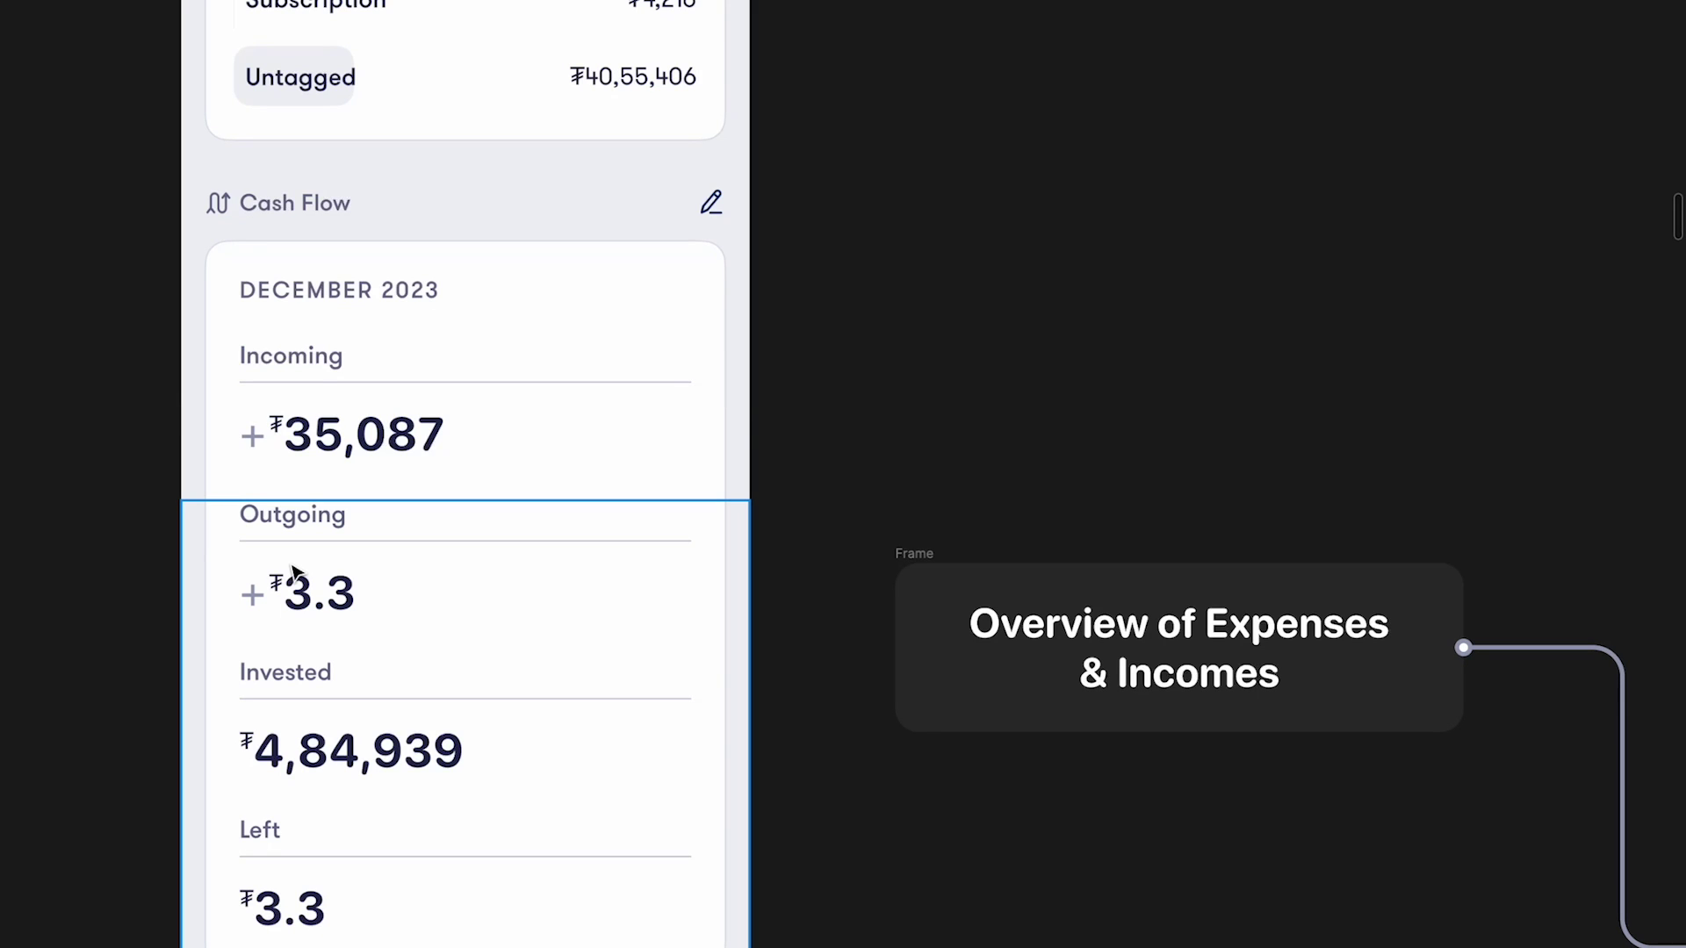
{"action": "scroll", "coordinate": [293, 572], "scroll_direction": "up", "scroll_amount": 8}
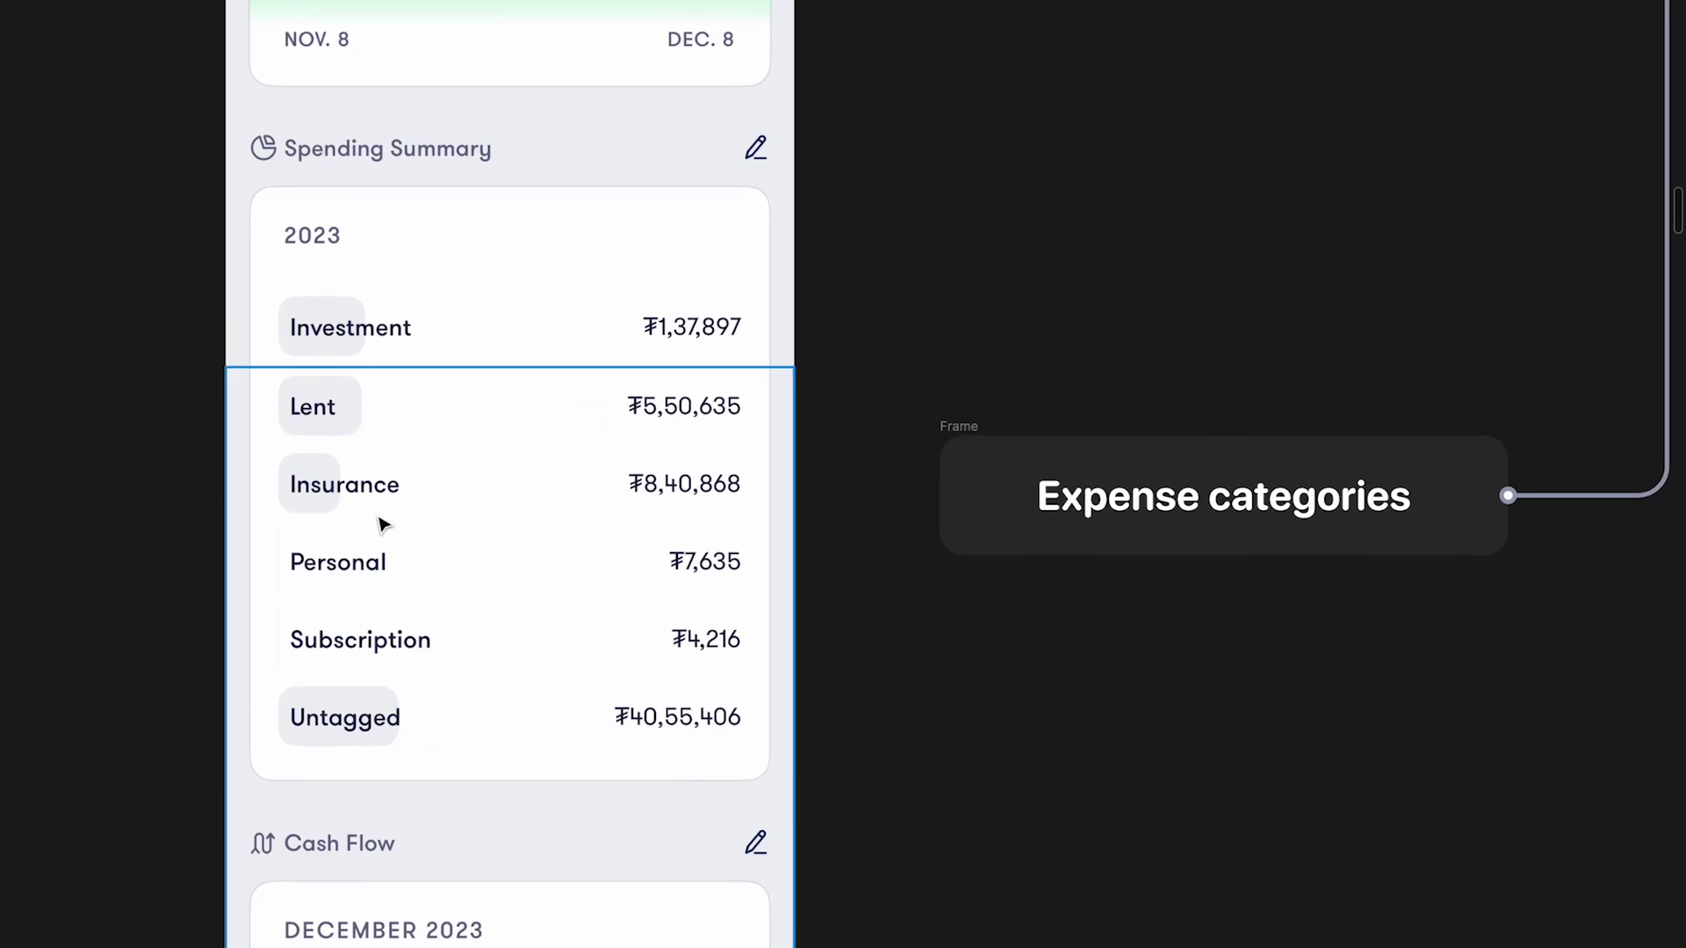
{"action": "scroll", "coordinate": [542, 474], "scroll_direction": "up", "scroll_amount": 1}
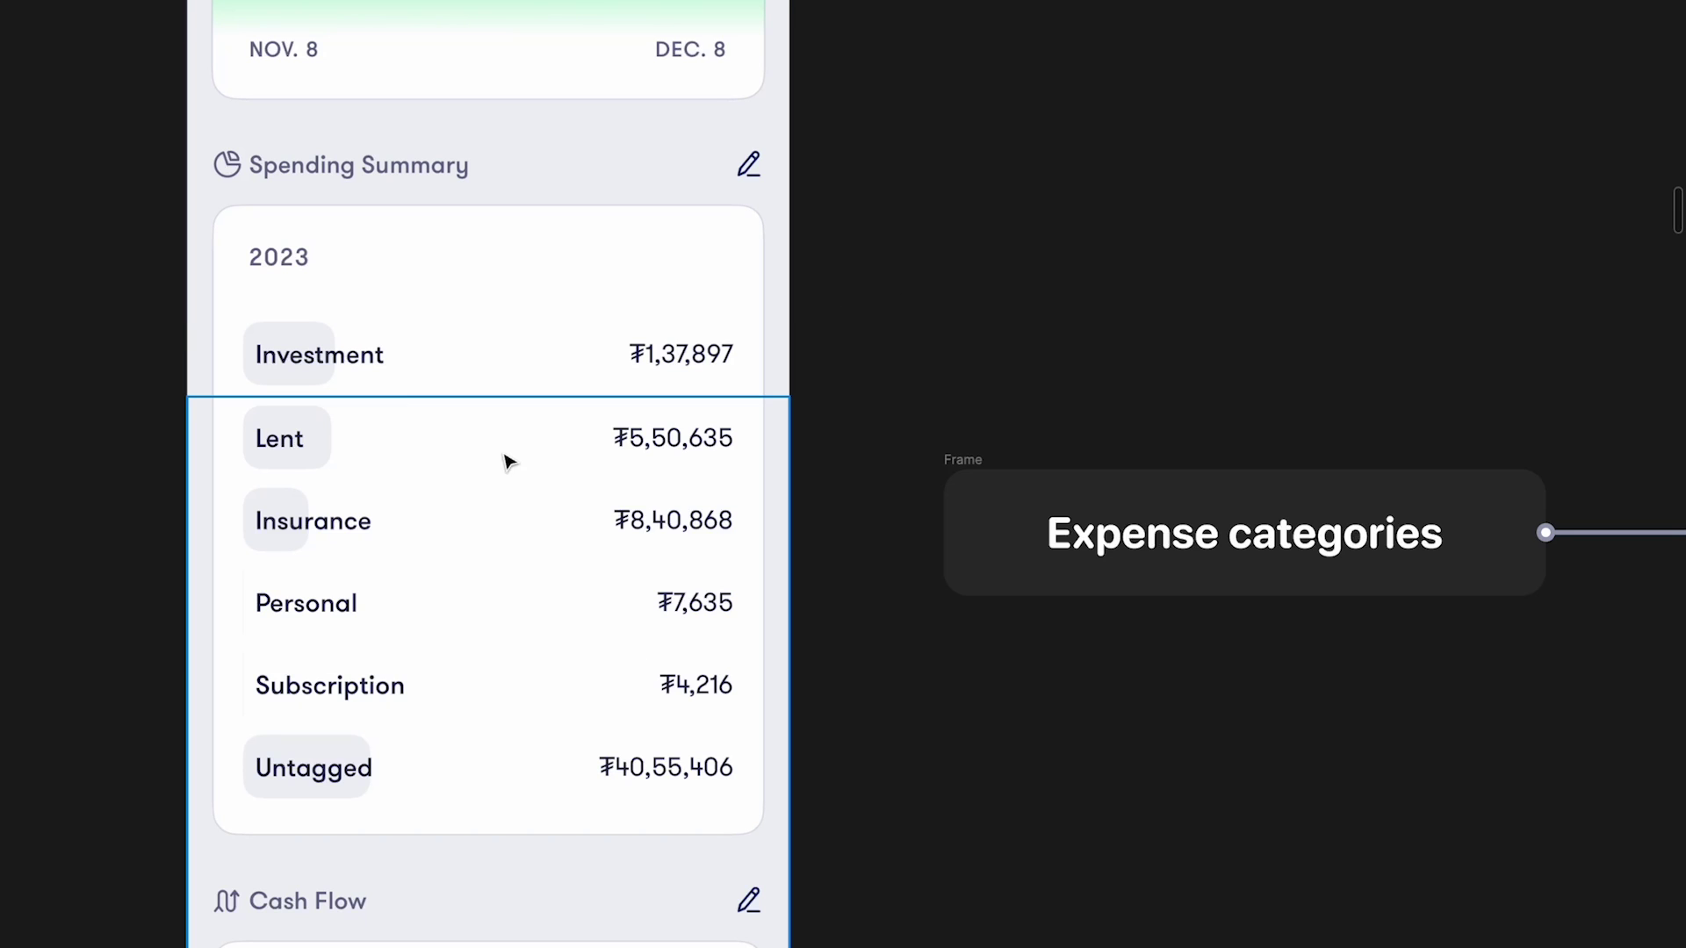
Follow the Expense categories connector to the Spending Summary screen and compare its filters and category list with the Home Screen card.
{"action": "scroll", "coordinate": [526, 465], "scroll_direction": "down", "scroll_amount": 2}
{"action": "scroll", "coordinate": [538, 470], "scroll_direction": "right", "scroll_amount": 10}
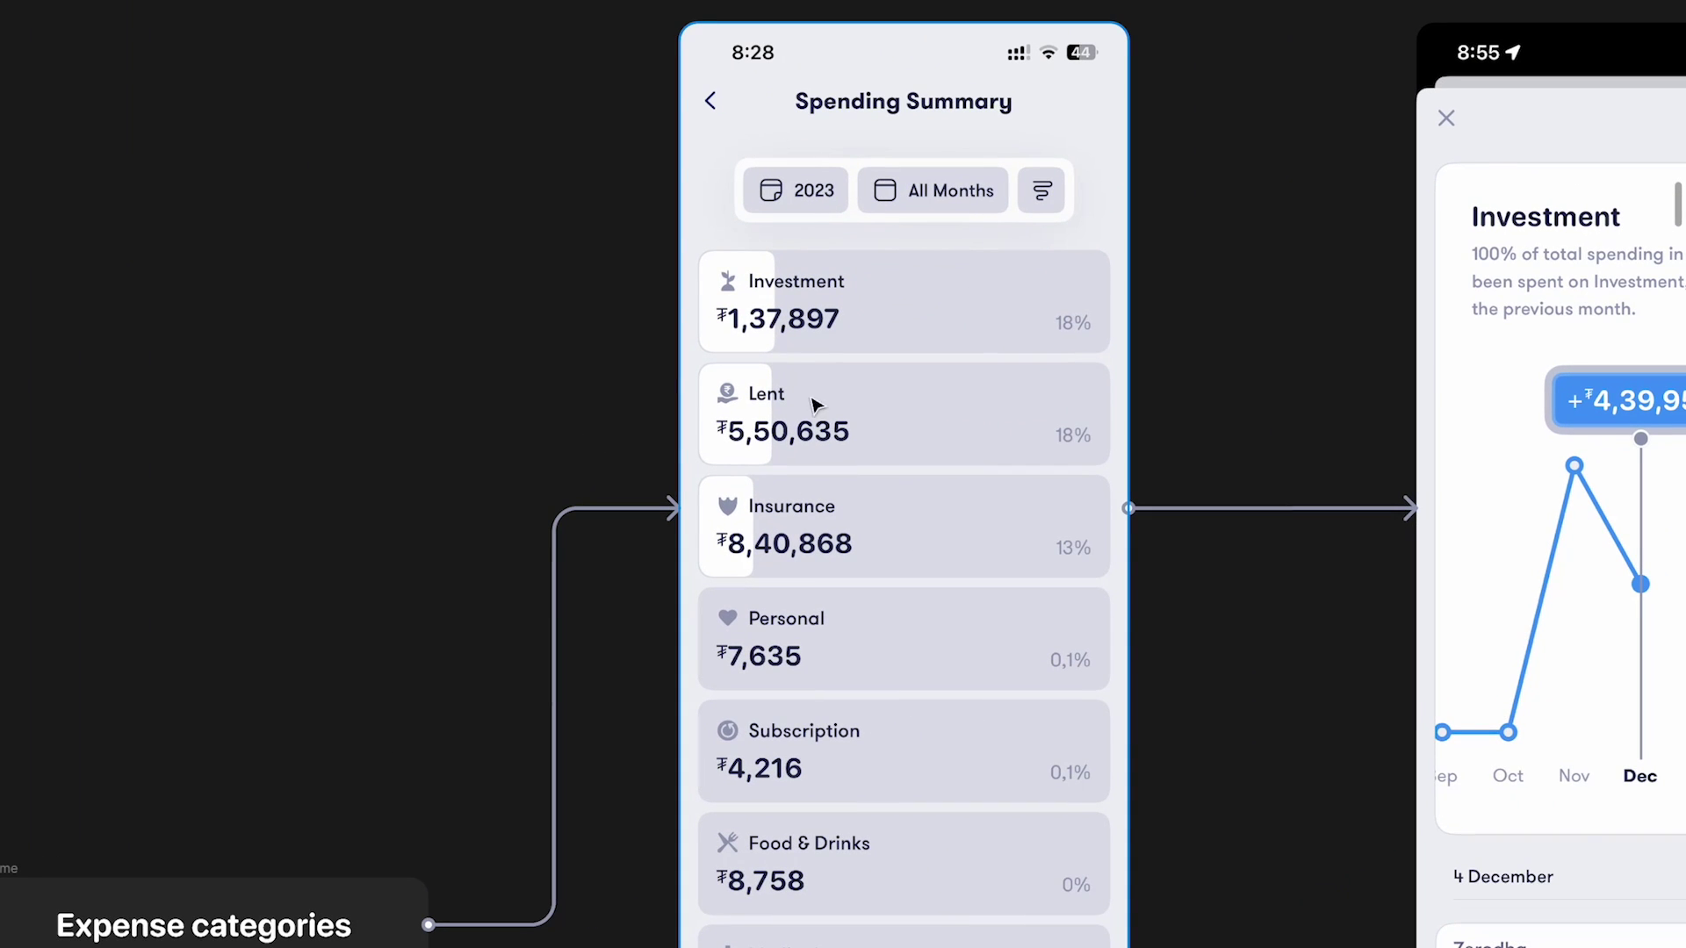
{"action": "scroll", "coordinate": [986, 361], "scroll_direction": "left", "scroll_amount": 7}
{"action": "scroll", "coordinate": [986, 361], "scroll_direction": "down", "scroll_amount": 3}
{"action": "scroll", "coordinate": [984, 368], "scroll_direction": "left", "scroll_amount": 6}
{"action": "scroll", "coordinate": [984, 369], "scroll_direction": "down", "scroll_amount": 1}
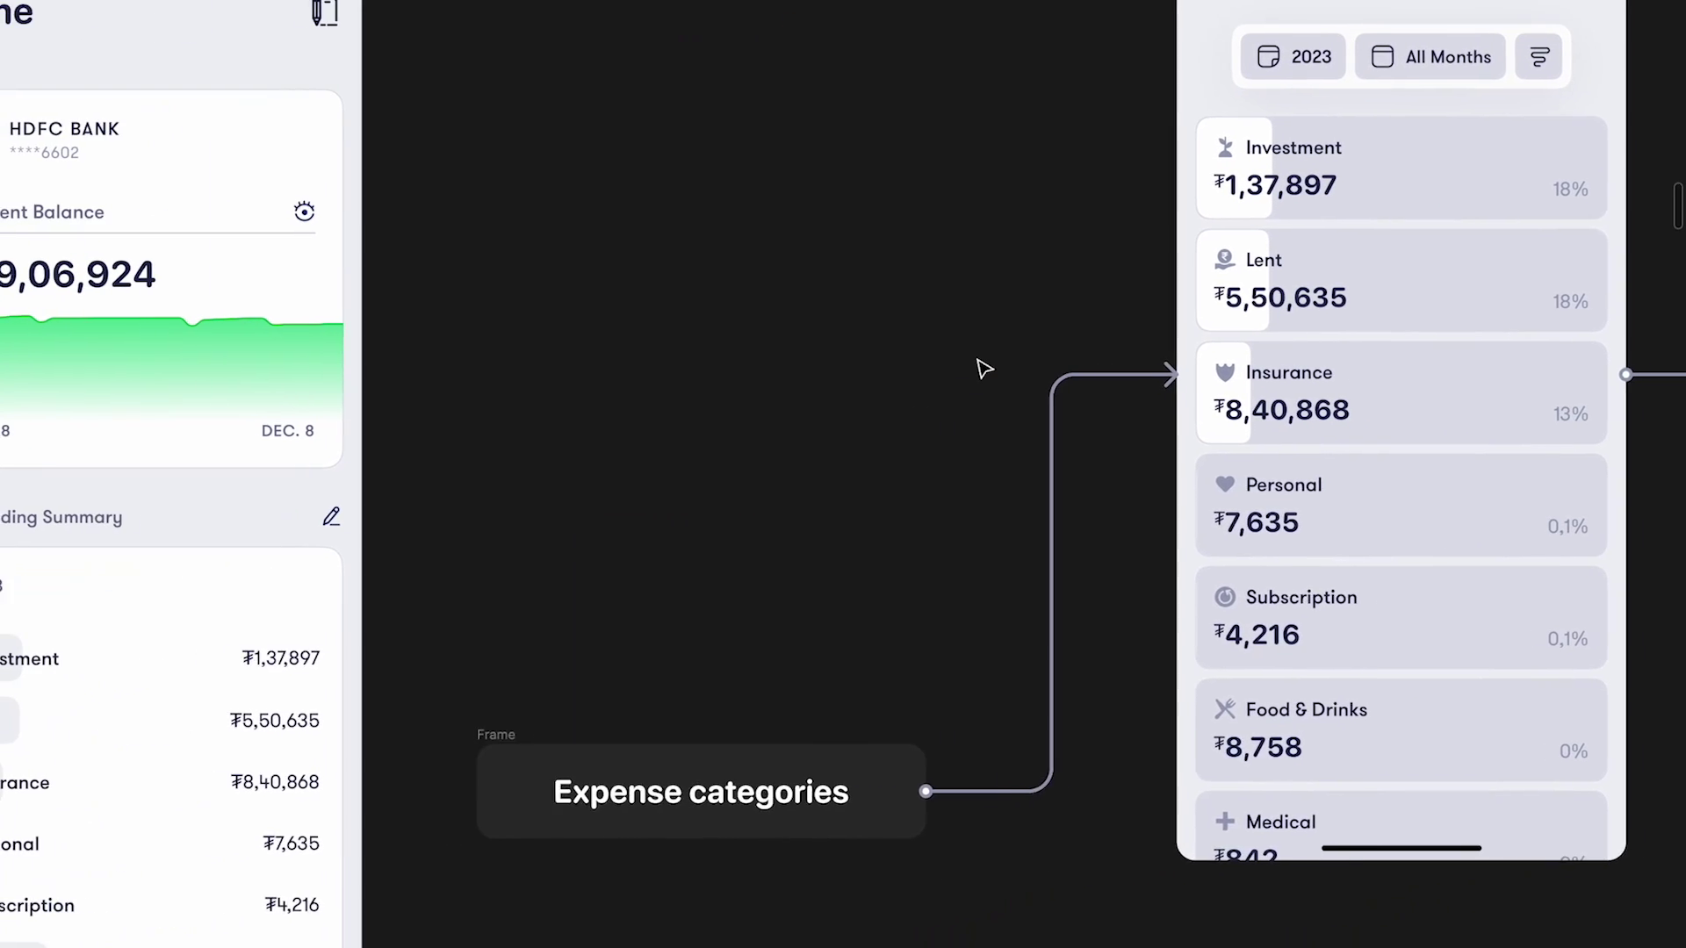
{"action": "scroll", "coordinate": [984, 369], "scroll_direction": "left", "scroll_amount": 1}
{"action": "scroll", "coordinate": [984, 368], "scroll_direction": "down", "scroll_amount": 1}
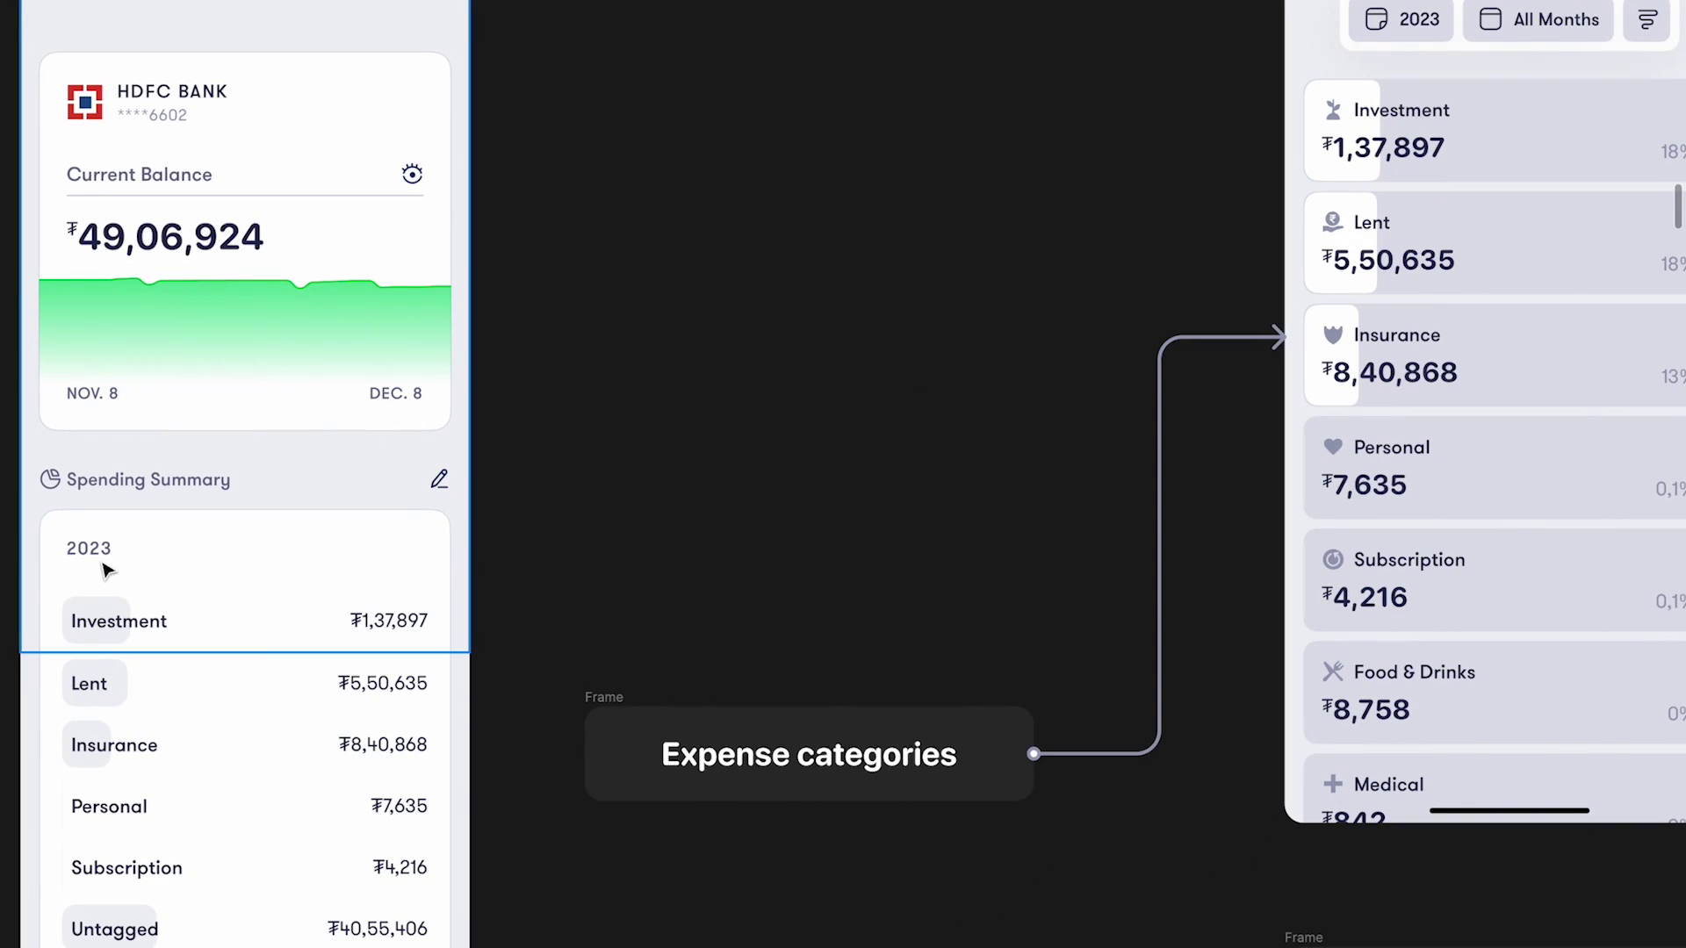
{"action": "scroll", "coordinate": [339, 623], "scroll_direction": "right", "scroll_amount": 9}
{"action": "scroll", "coordinate": [338, 623], "scroll_direction": "up", "scroll_amount": 7}
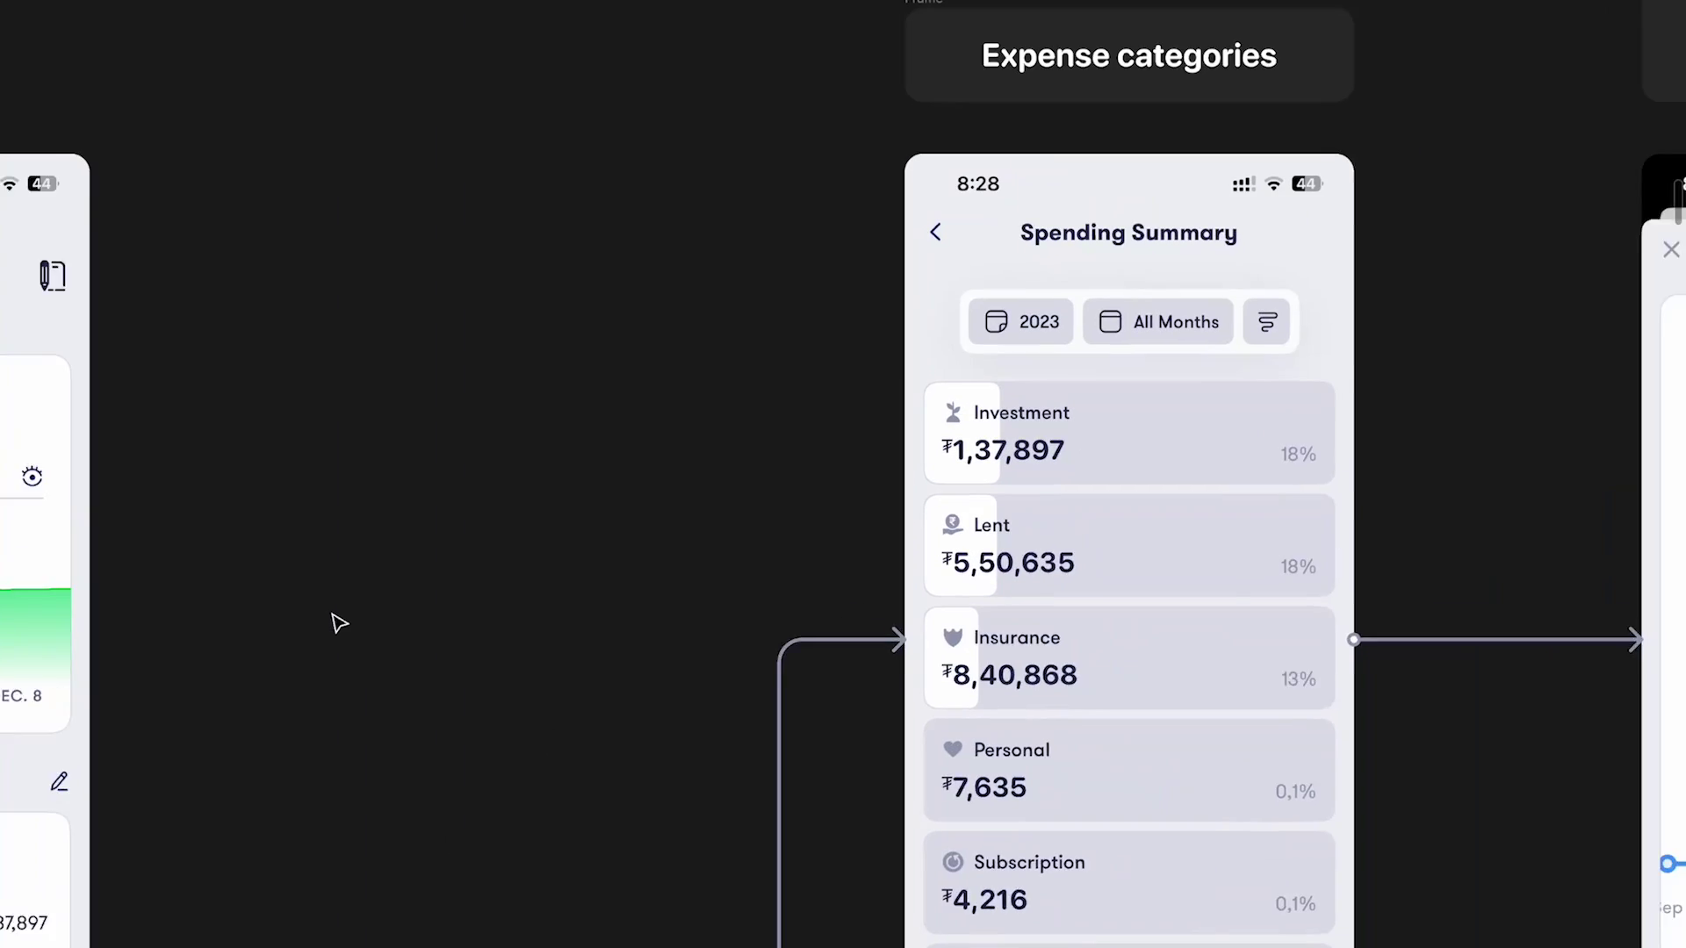
{"action": "scroll", "coordinate": [936, 470], "scroll_direction": "right", "scroll_amount": 3}
{"action": "scroll", "coordinate": [945, 466], "scroll_direction": "up", "scroll_amount": 3}
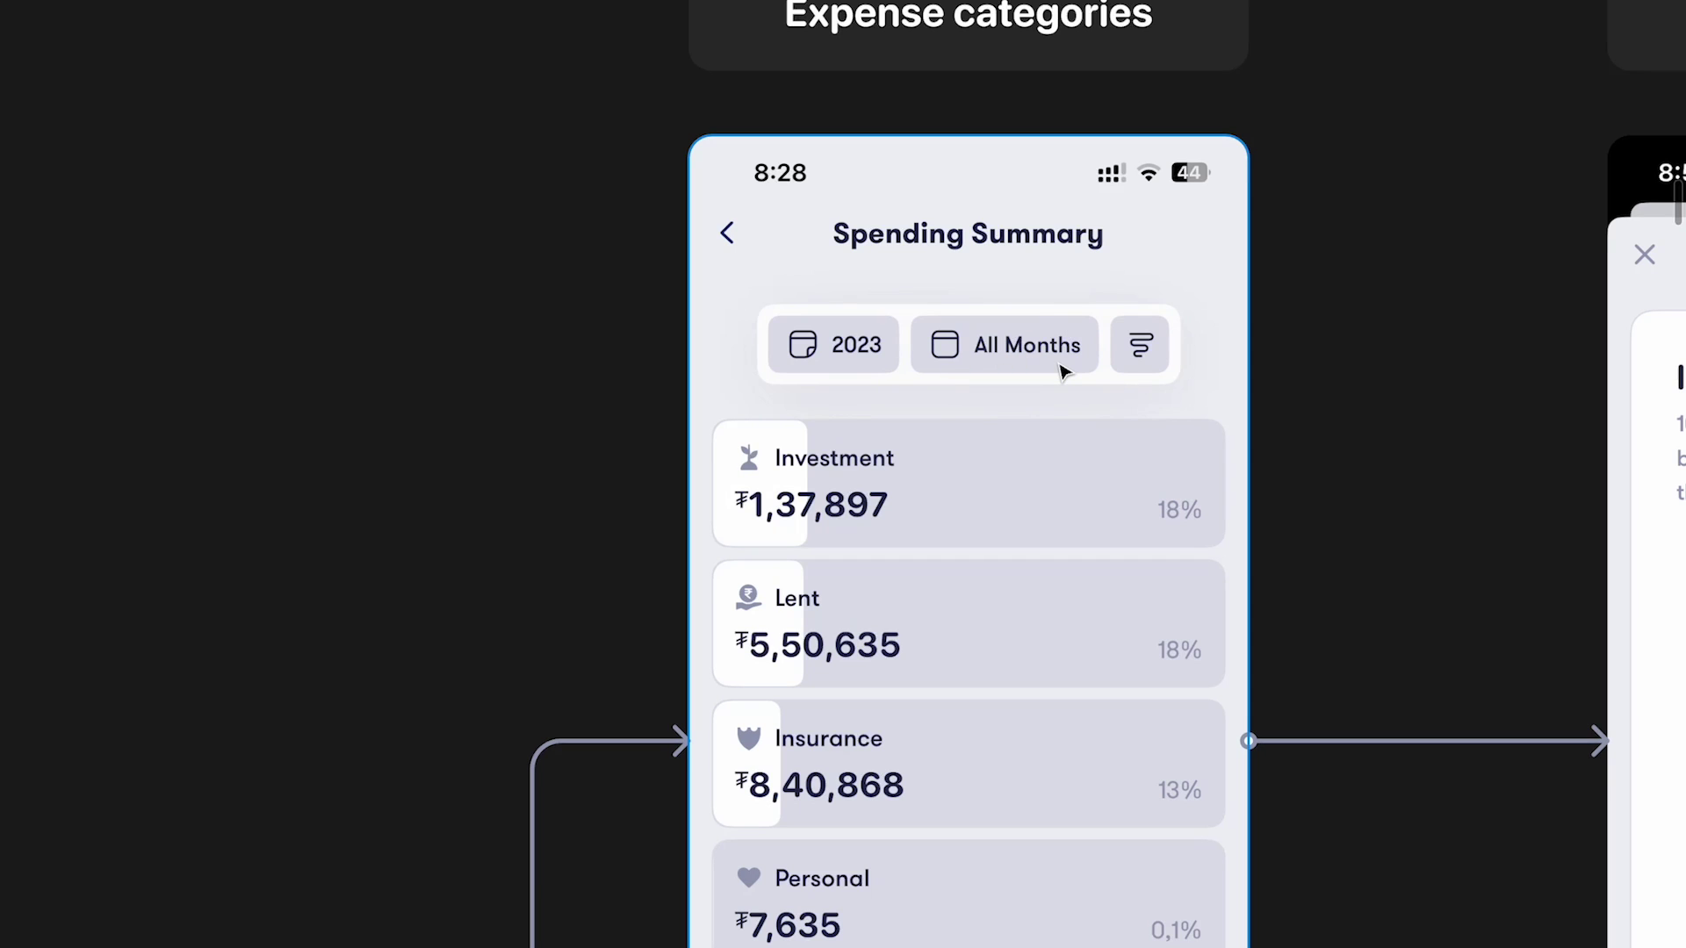
{"action": "scroll", "coordinate": [1062, 373], "scroll_direction": "down", "scroll_amount": 5}
{"action": "scroll", "coordinate": [1065, 369], "scroll_direction": "down", "scroll_amount": 5}
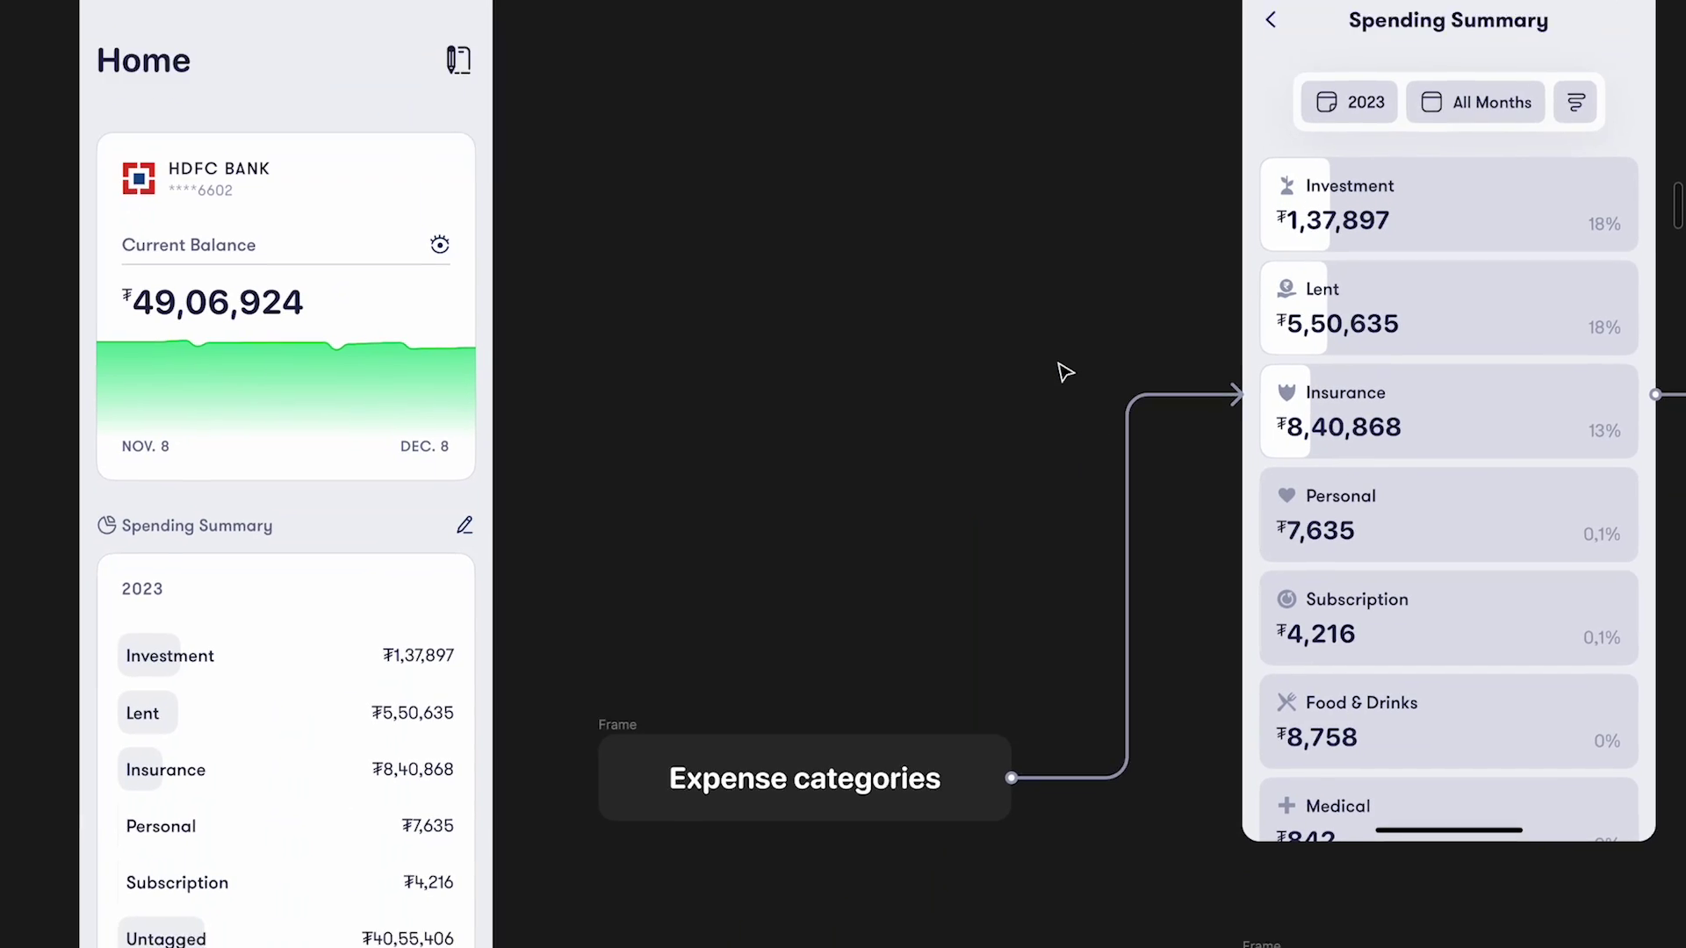
Compare the Home Screen's Spending Summary card with the category list and filters on the Expense categories screen.
{"action": "scroll", "coordinate": [473, 675], "scroll_direction": "up", "scroll_amount": 2}
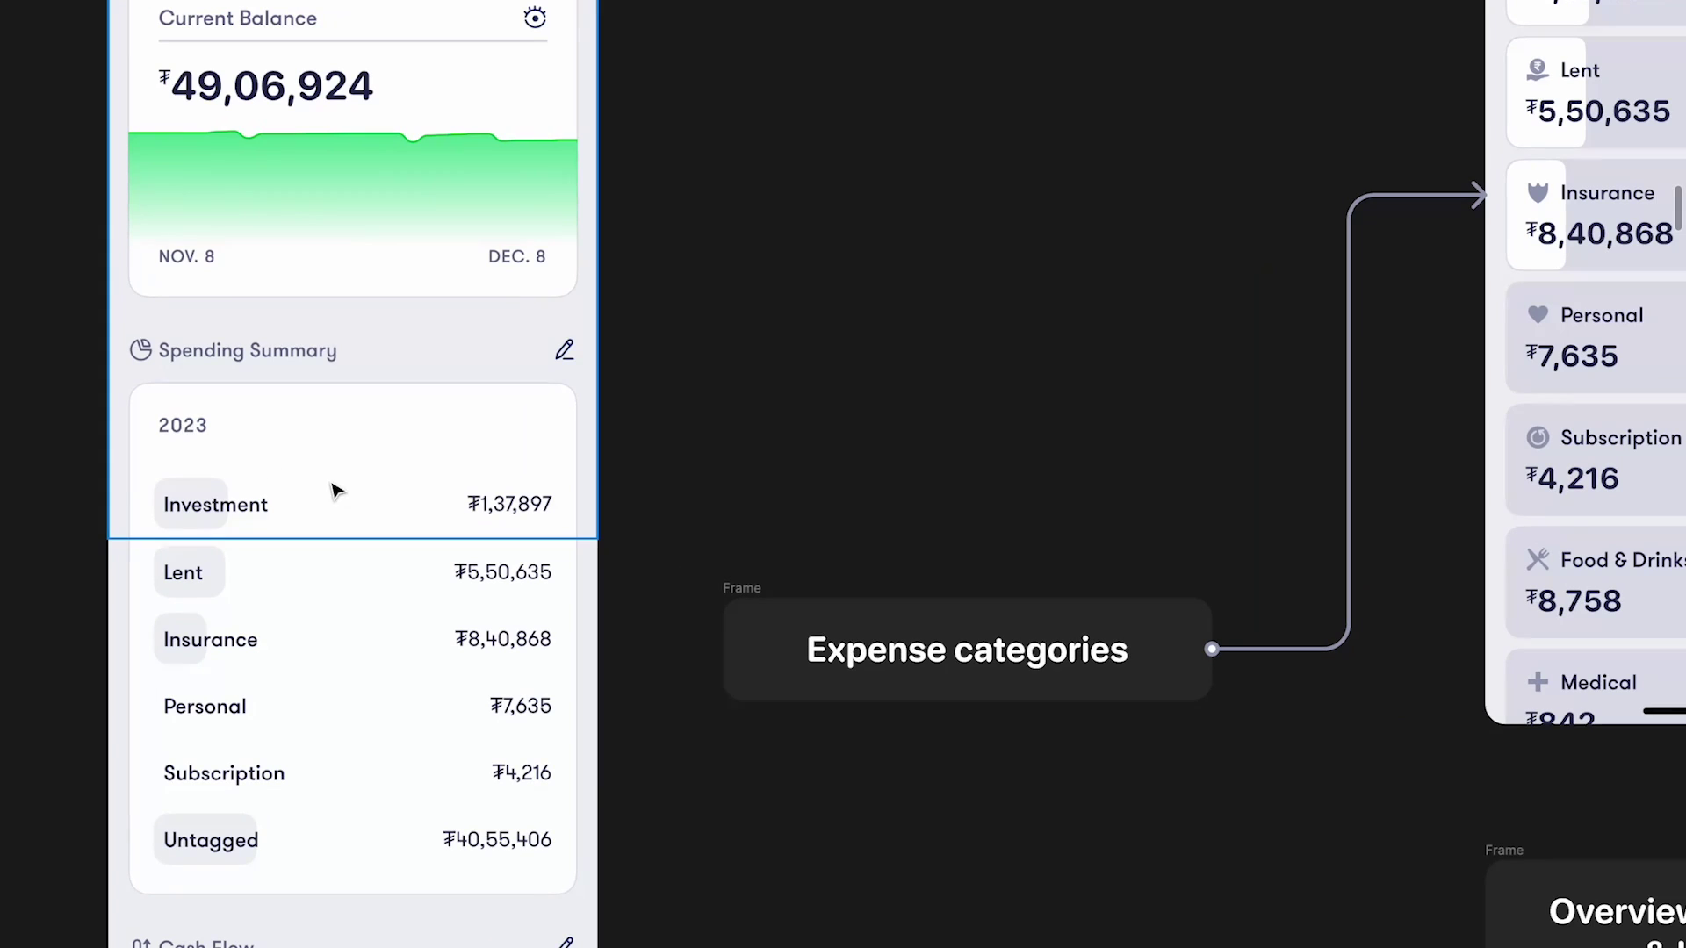
{"action": "scroll", "coordinate": [369, 632], "scroll_direction": "right", "scroll_amount": 10}
{"action": "scroll", "coordinate": [369, 633], "scroll_direction": "up", "scroll_amount": 5}
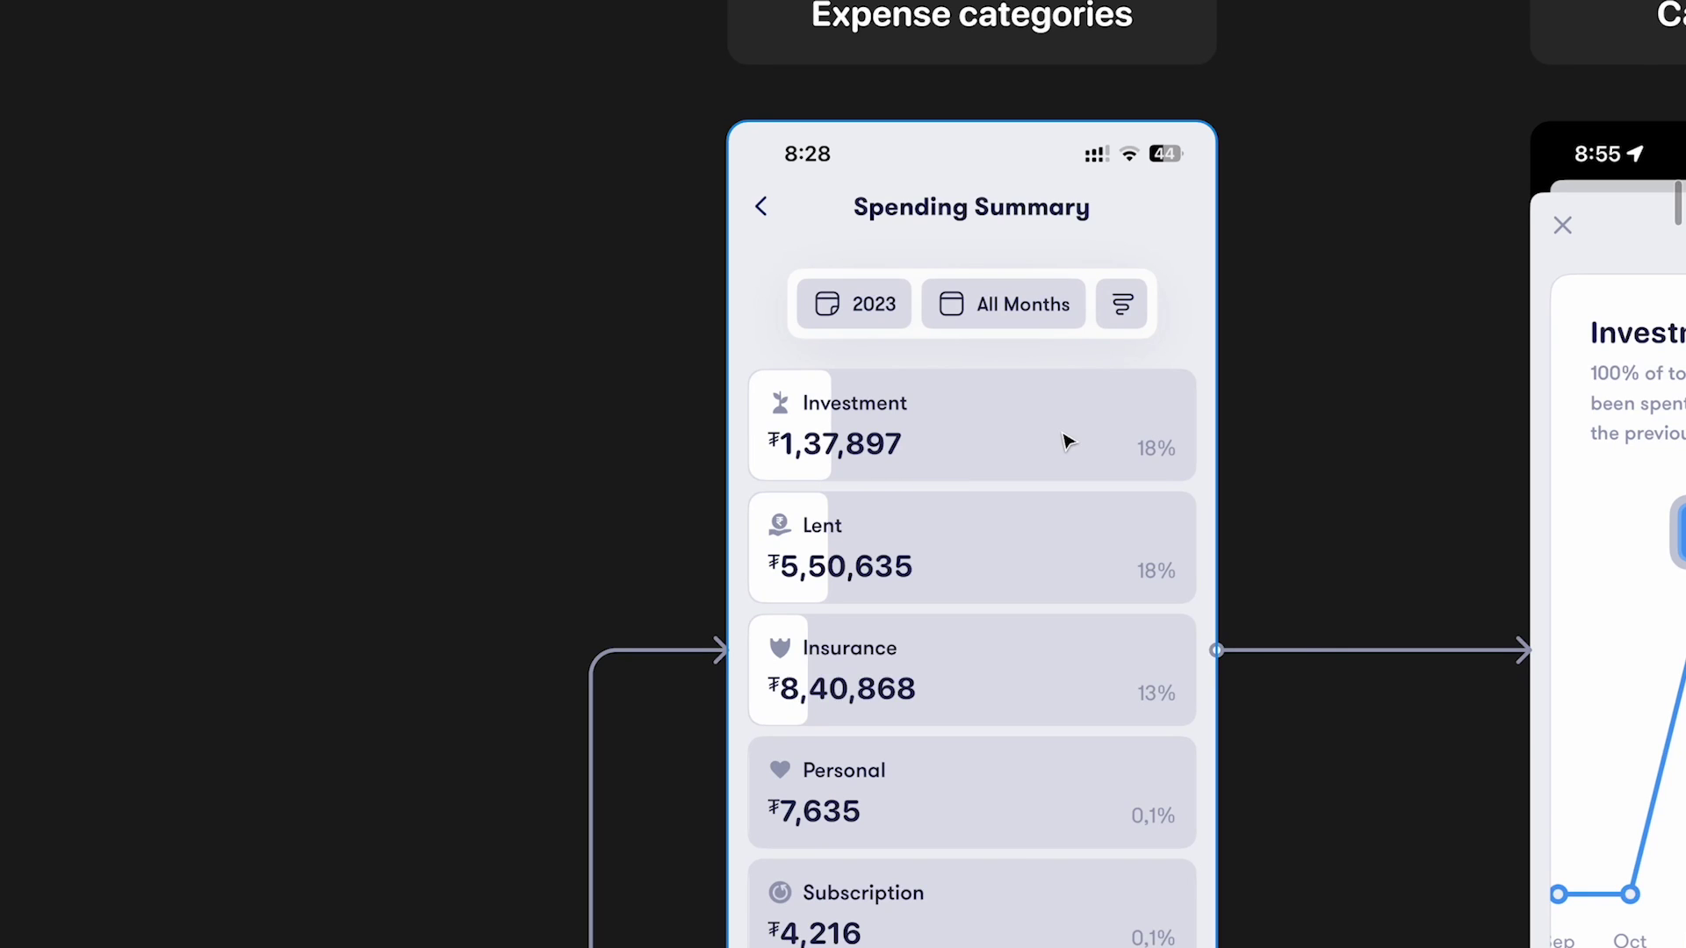
{"action": "scroll", "coordinate": [1065, 441], "scroll_direction": "left", "scroll_amount": 2}
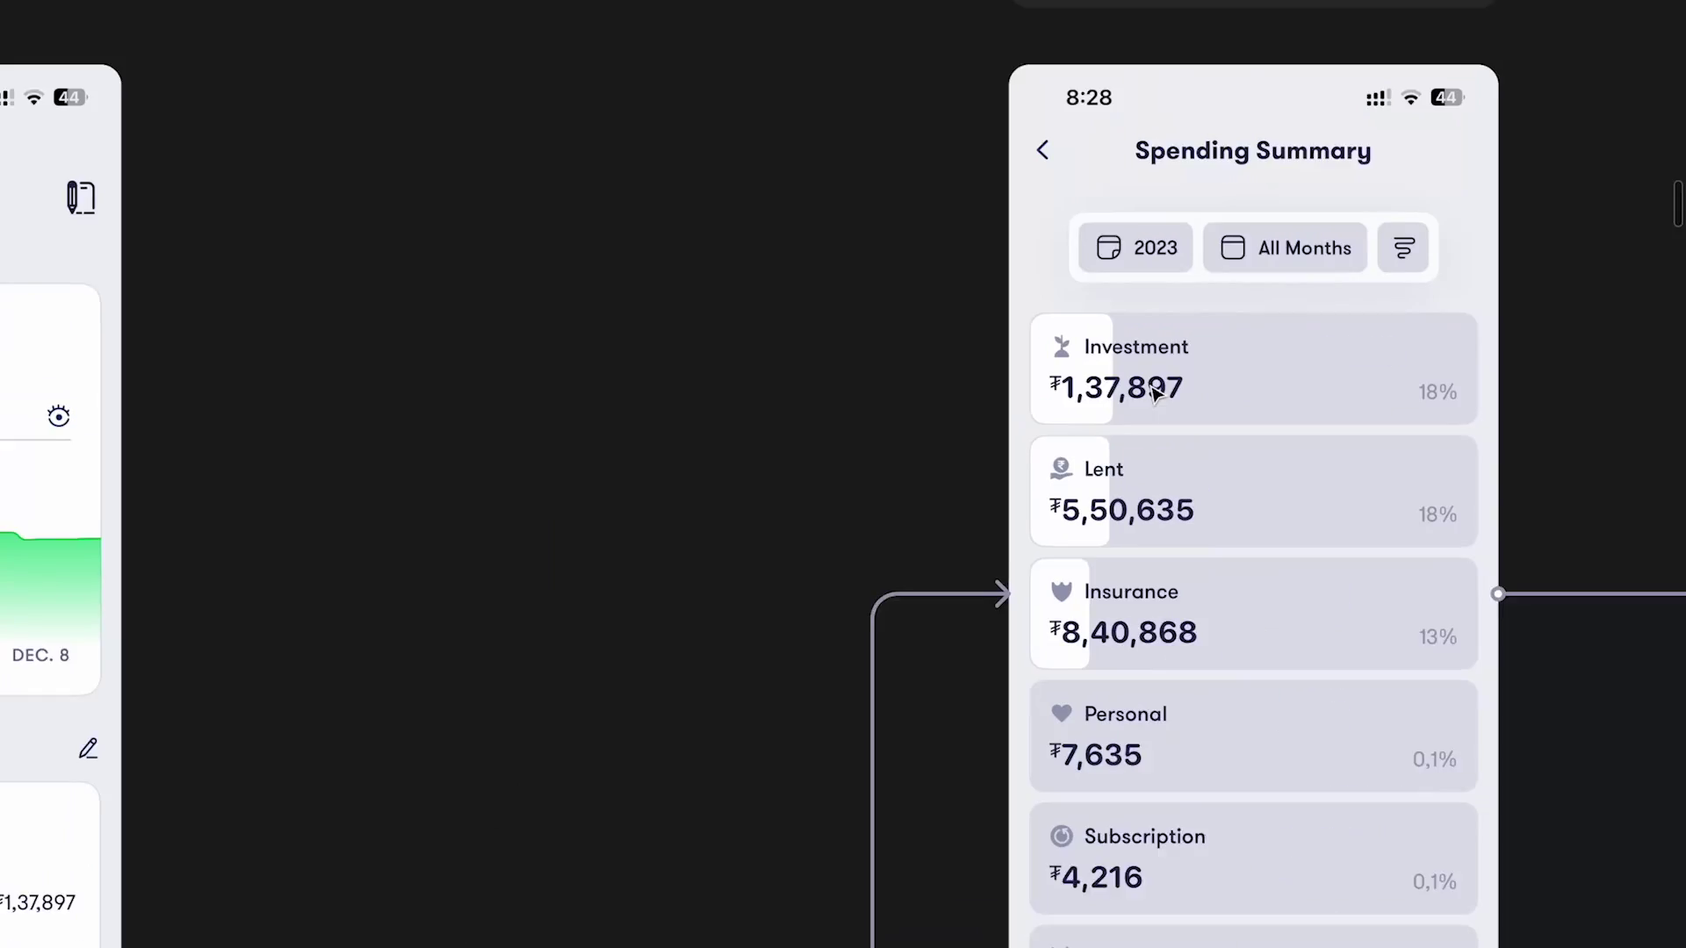
{"action": "scroll", "coordinate": [1156, 391], "scroll_direction": "right", "scroll_amount": 2}
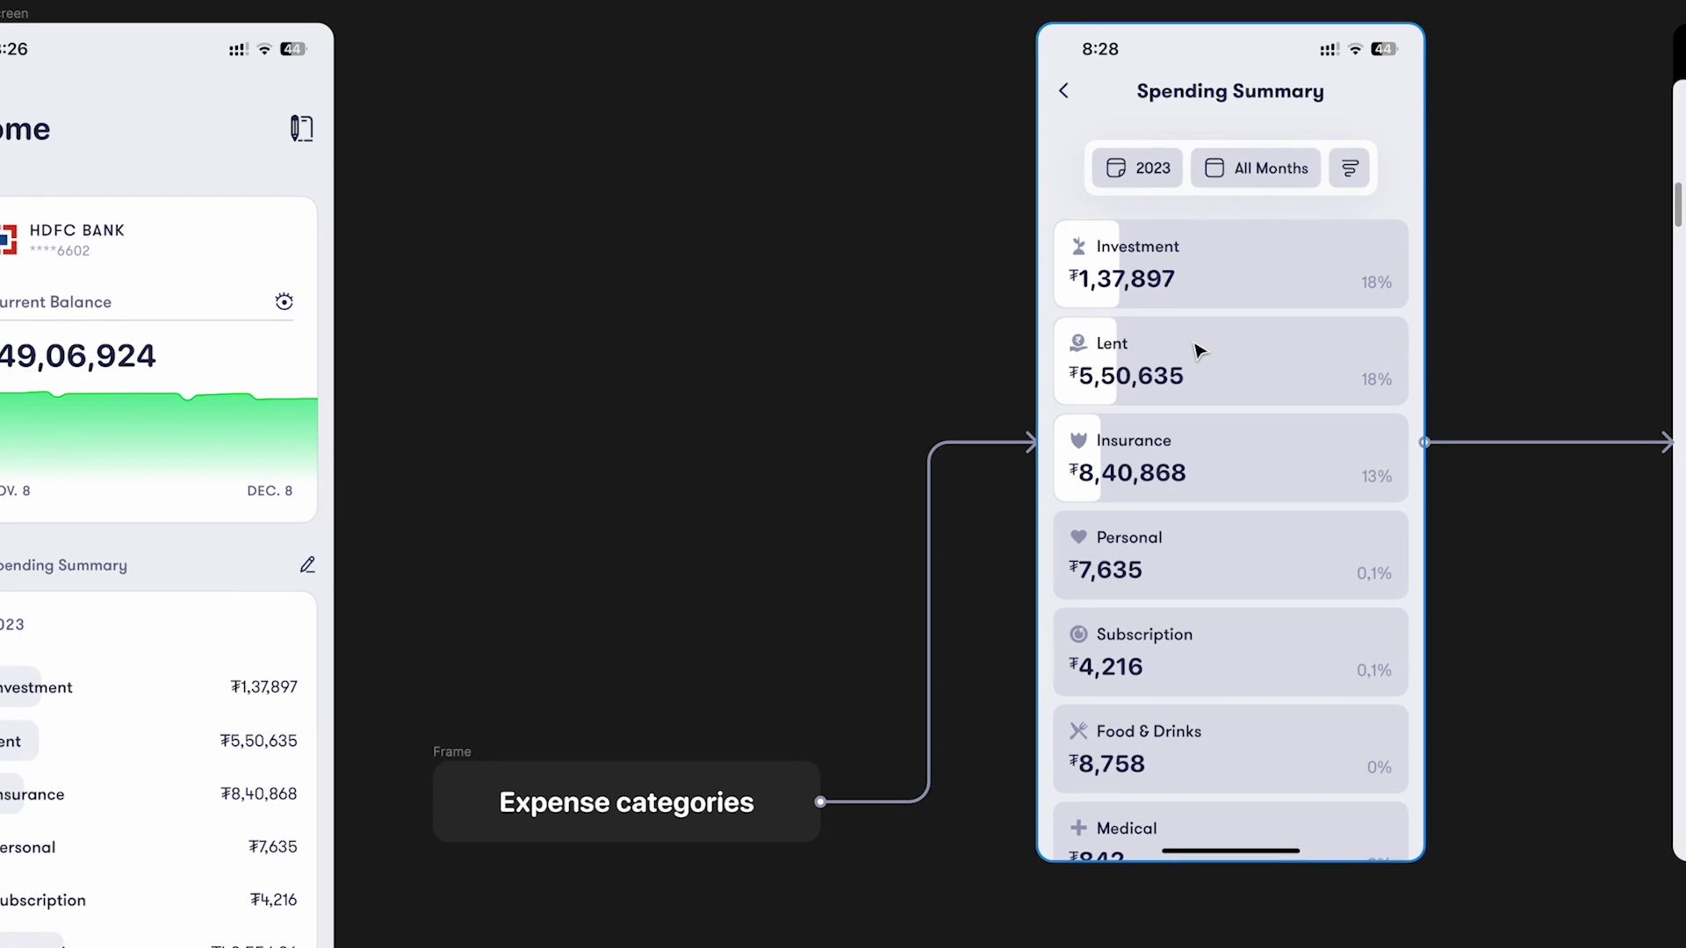
{"action": "scroll", "coordinate": [1199, 349], "scroll_direction": "right", "scroll_amount": 5}
{"action": "scroll", "coordinate": [1199, 349], "scroll_direction": "up", "scroll_amount": 4}
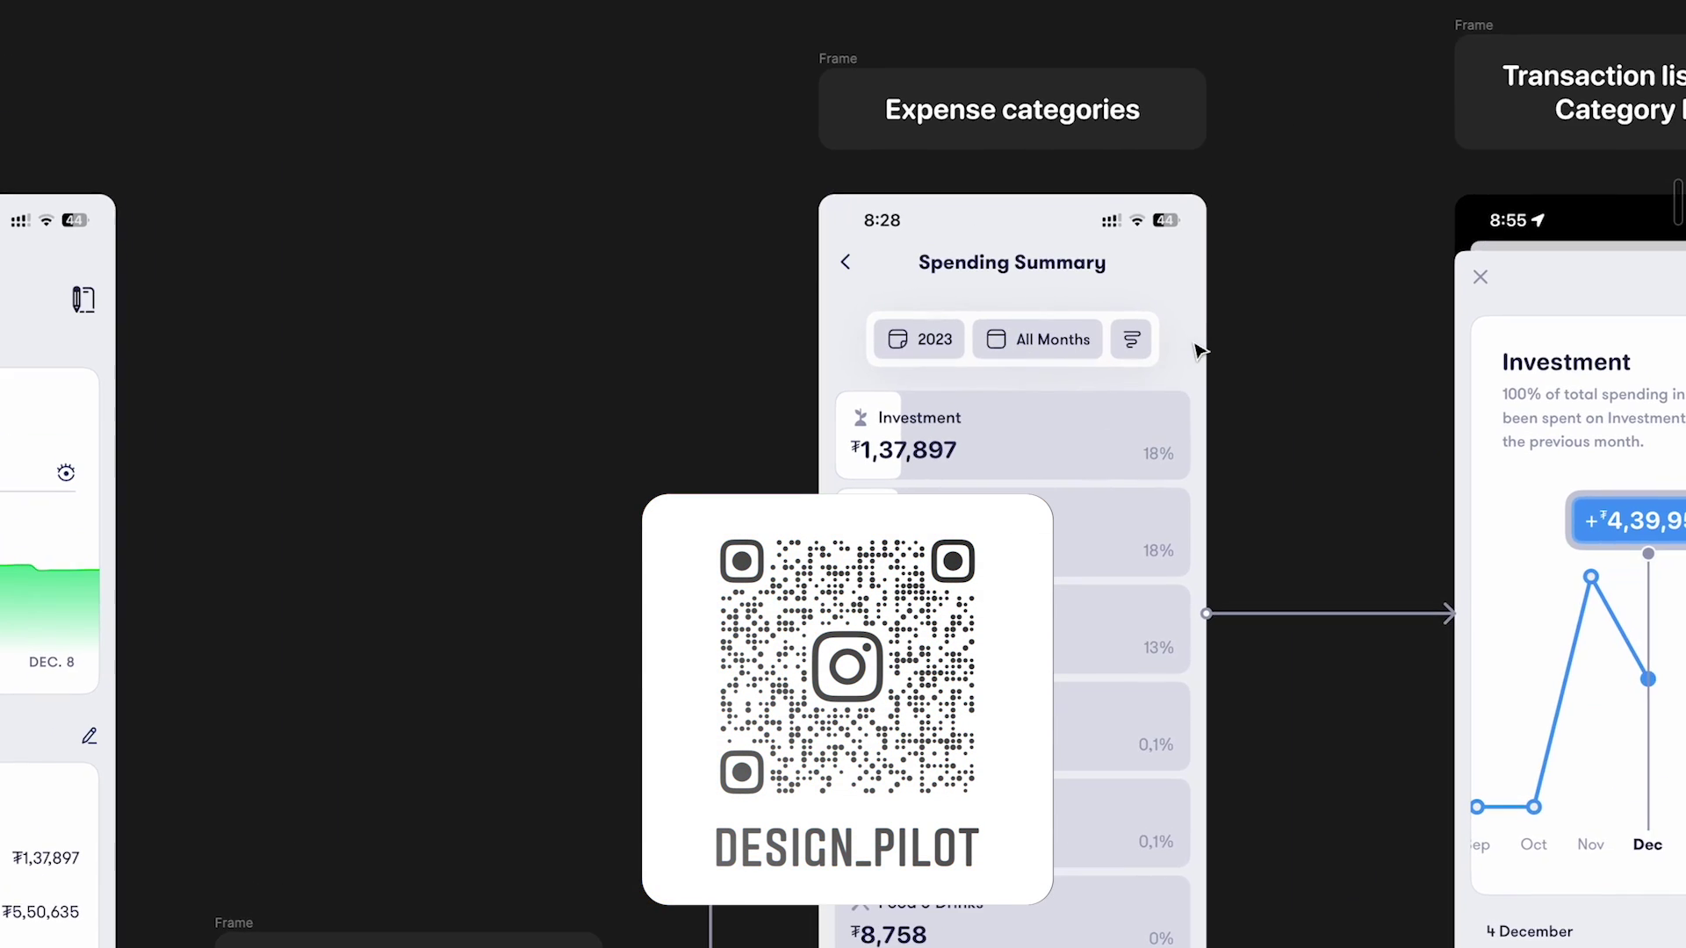
{"action": "scroll", "coordinate": [1198, 350], "scroll_direction": "right", "scroll_amount": 4}
{"action": "scroll", "coordinate": [1027, 466], "scroll_direction": "up", "scroll_amount": 1}
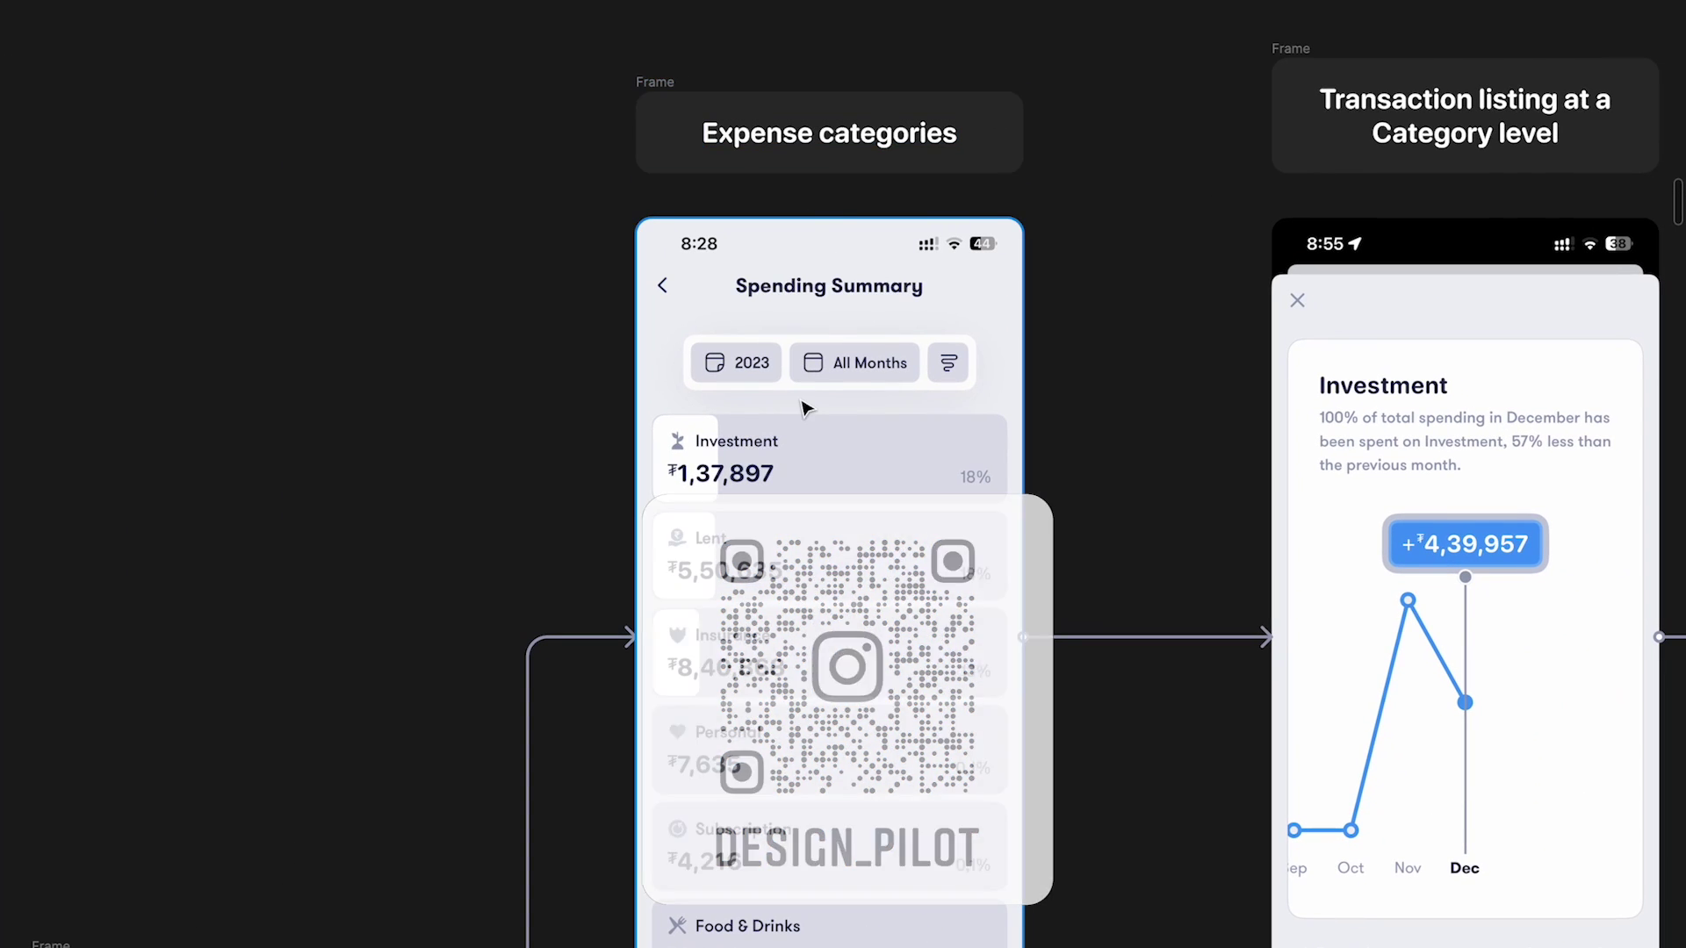
{"action": "scroll", "coordinate": [492, 756], "scroll_direction": "left", "scroll_amount": 5}
{"action": "scroll", "coordinate": [493, 756], "scroll_direction": "down", "scroll_amount": 3}
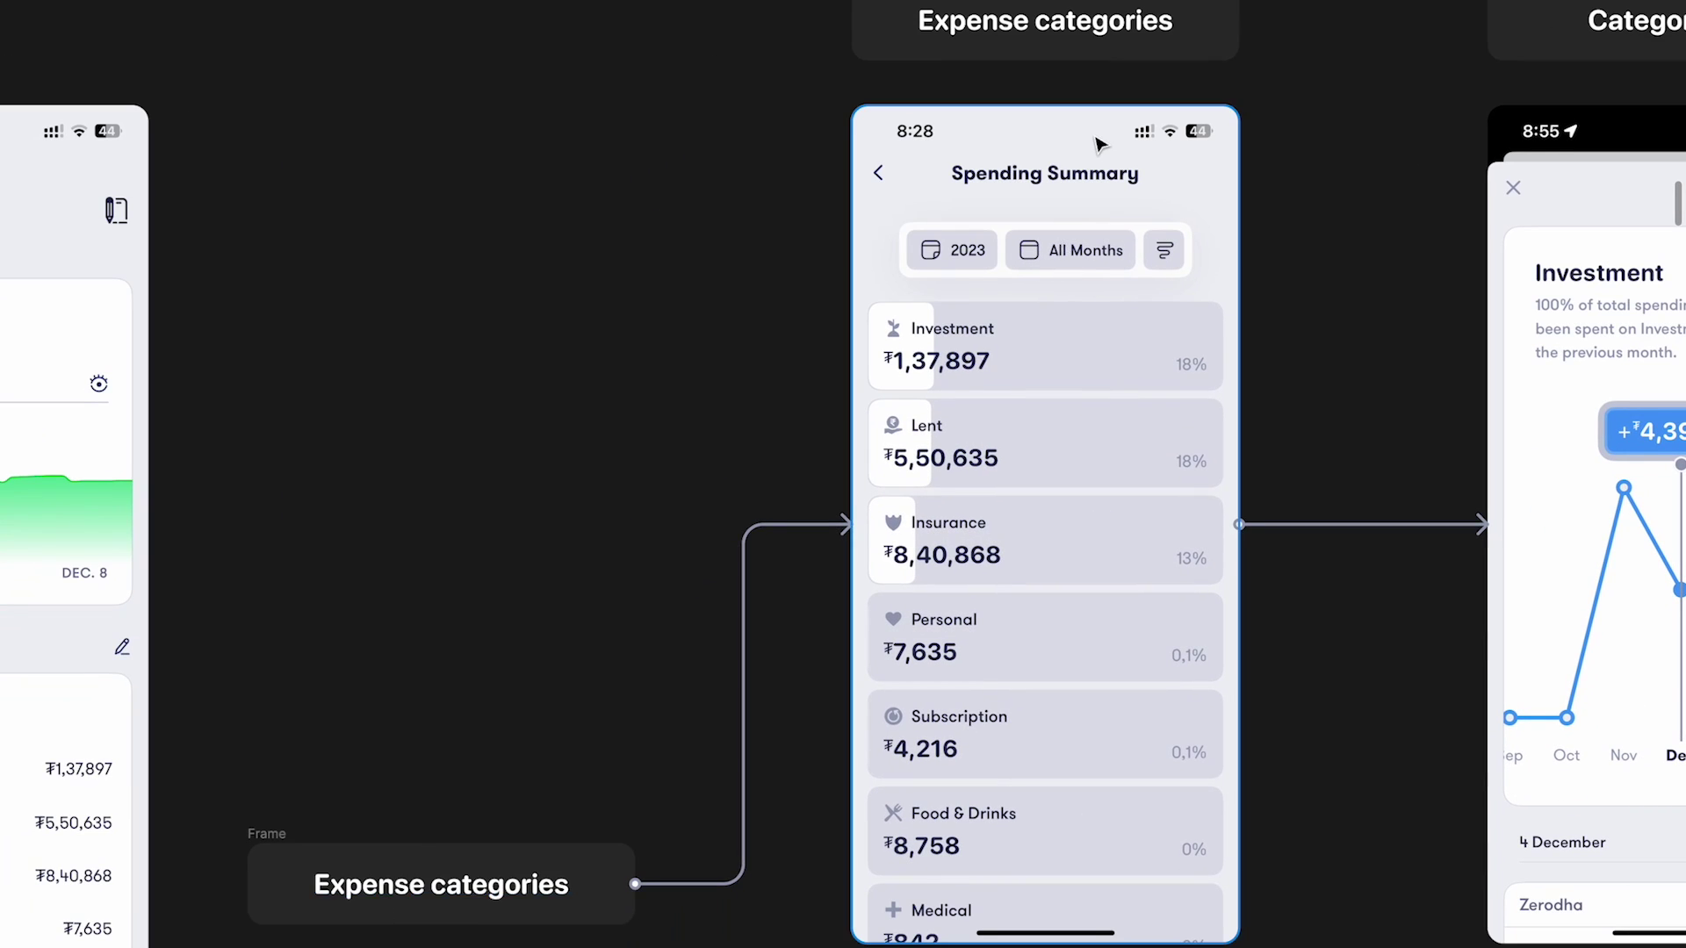
Follow the connector from the Spending Summary screen to the Investment screen under Transaction listing at a Category level.
{"action": "scroll", "coordinate": [1097, 143], "scroll_direction": "right", "scroll_amount": 5}
{"action": "scroll", "coordinate": [1097, 143], "scroll_direction": "up", "scroll_amount": 2}
{"action": "scroll", "coordinate": [762, 463], "scroll_direction": "up", "scroll_amount": 3}
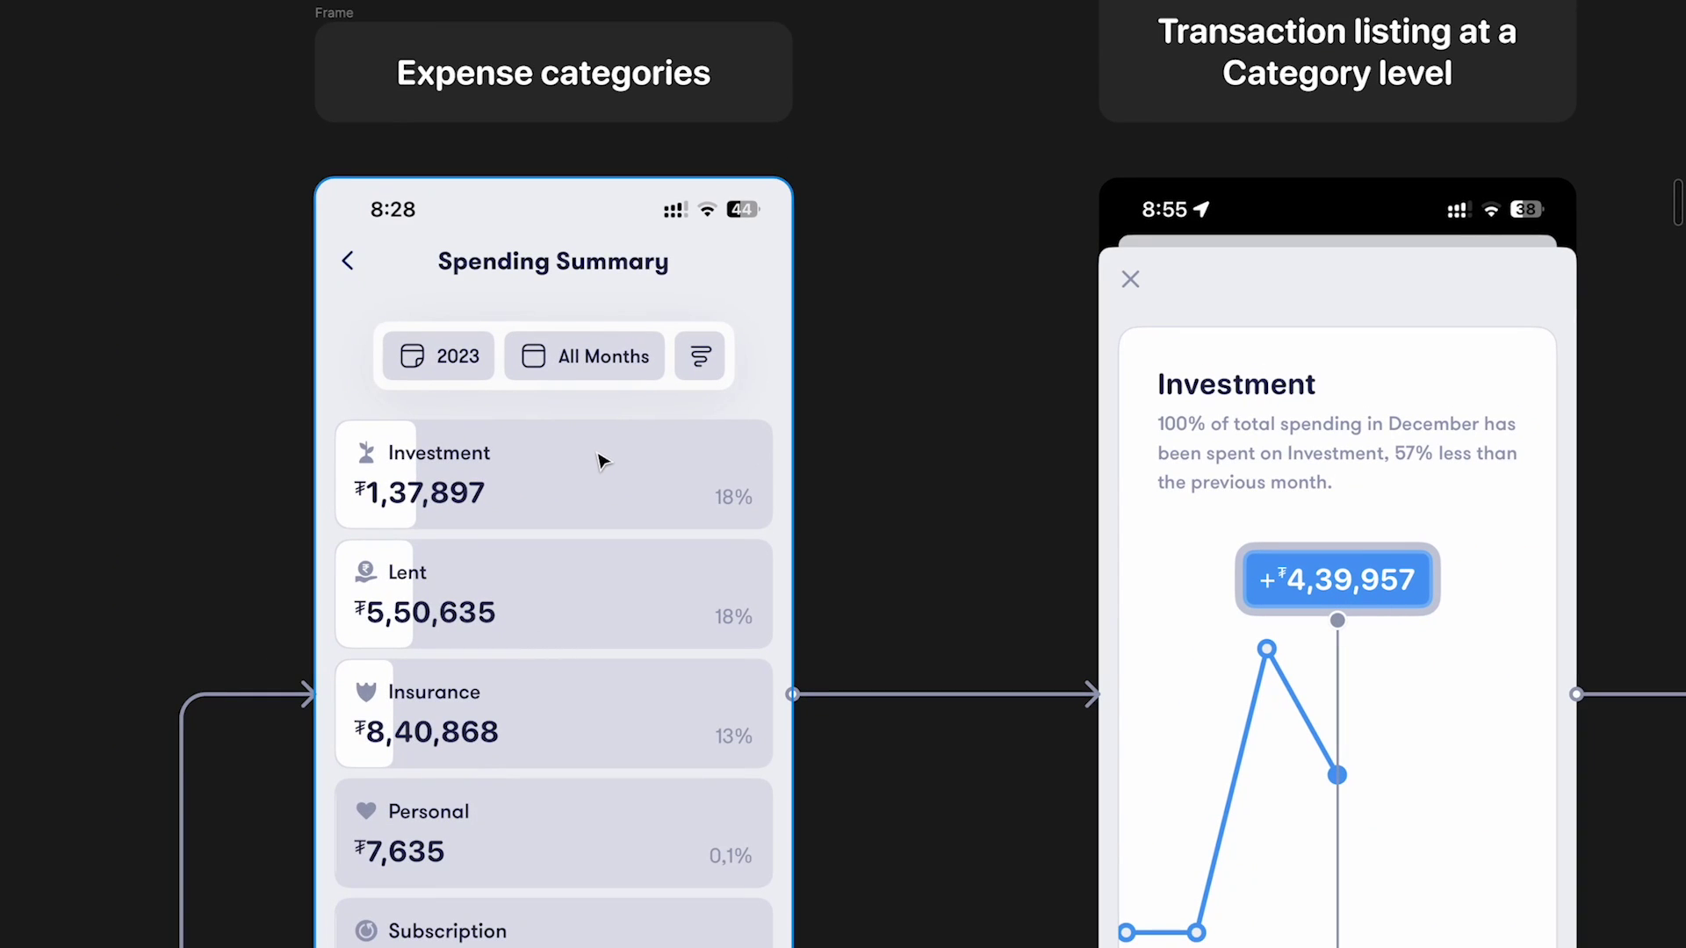
{"action": "scroll", "coordinate": [600, 461], "scroll_direction": "down", "scroll_amount": 3}
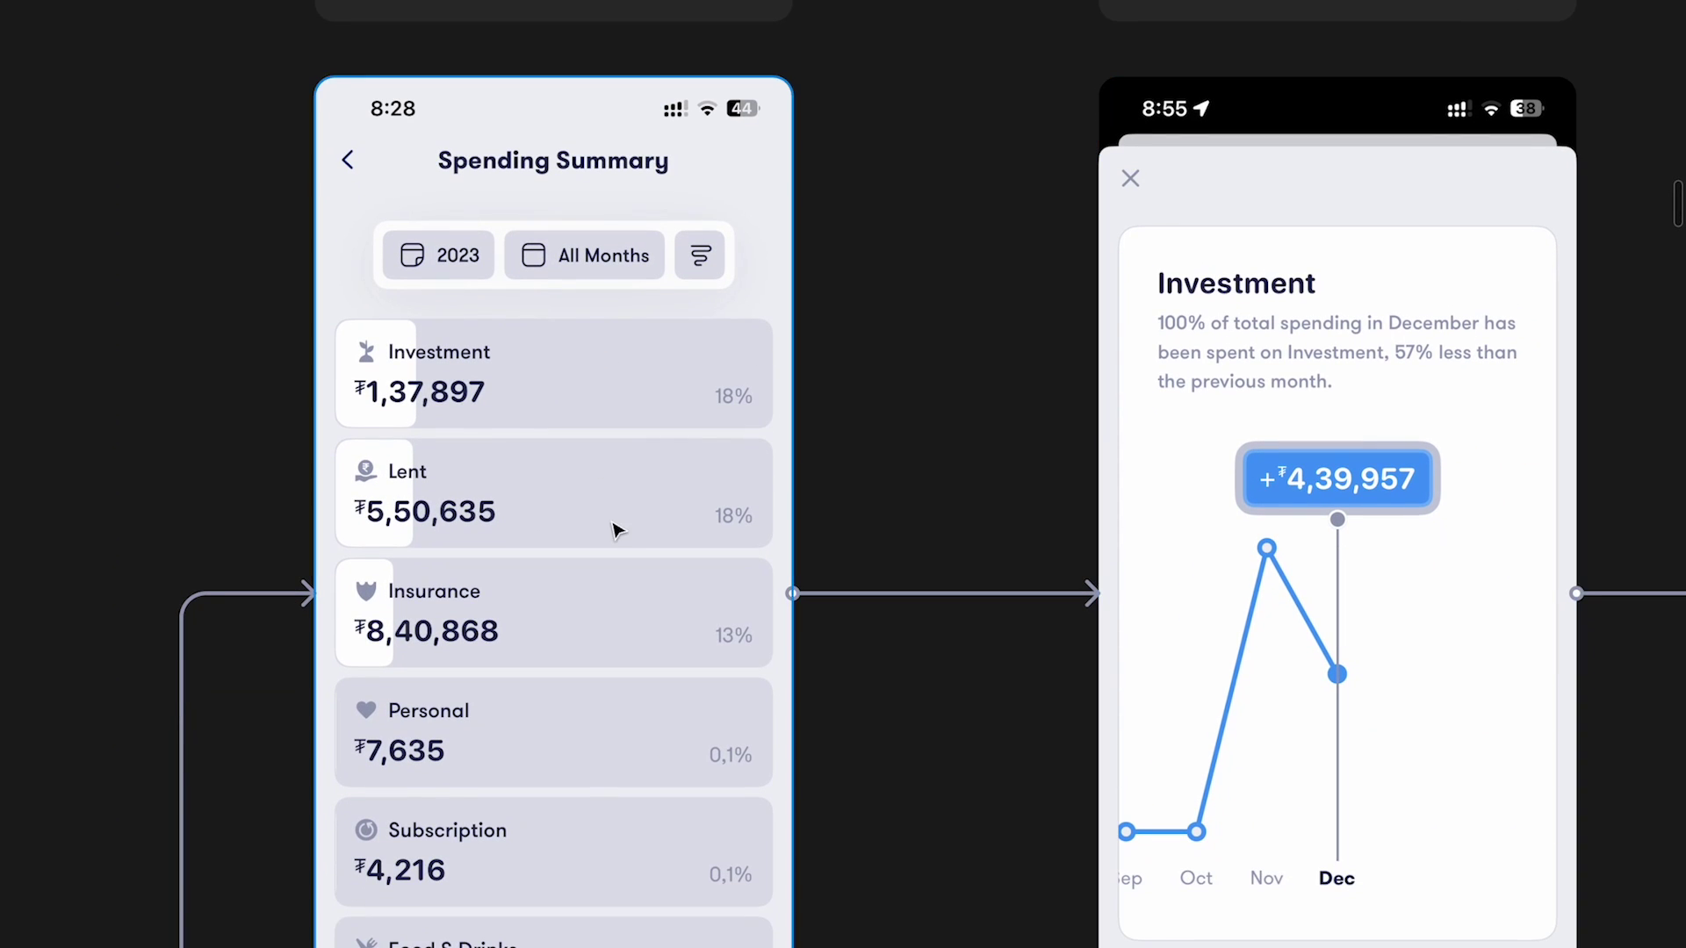
{"action": "scroll", "coordinate": [614, 527], "scroll_direction": "down", "scroll_amount": 1}
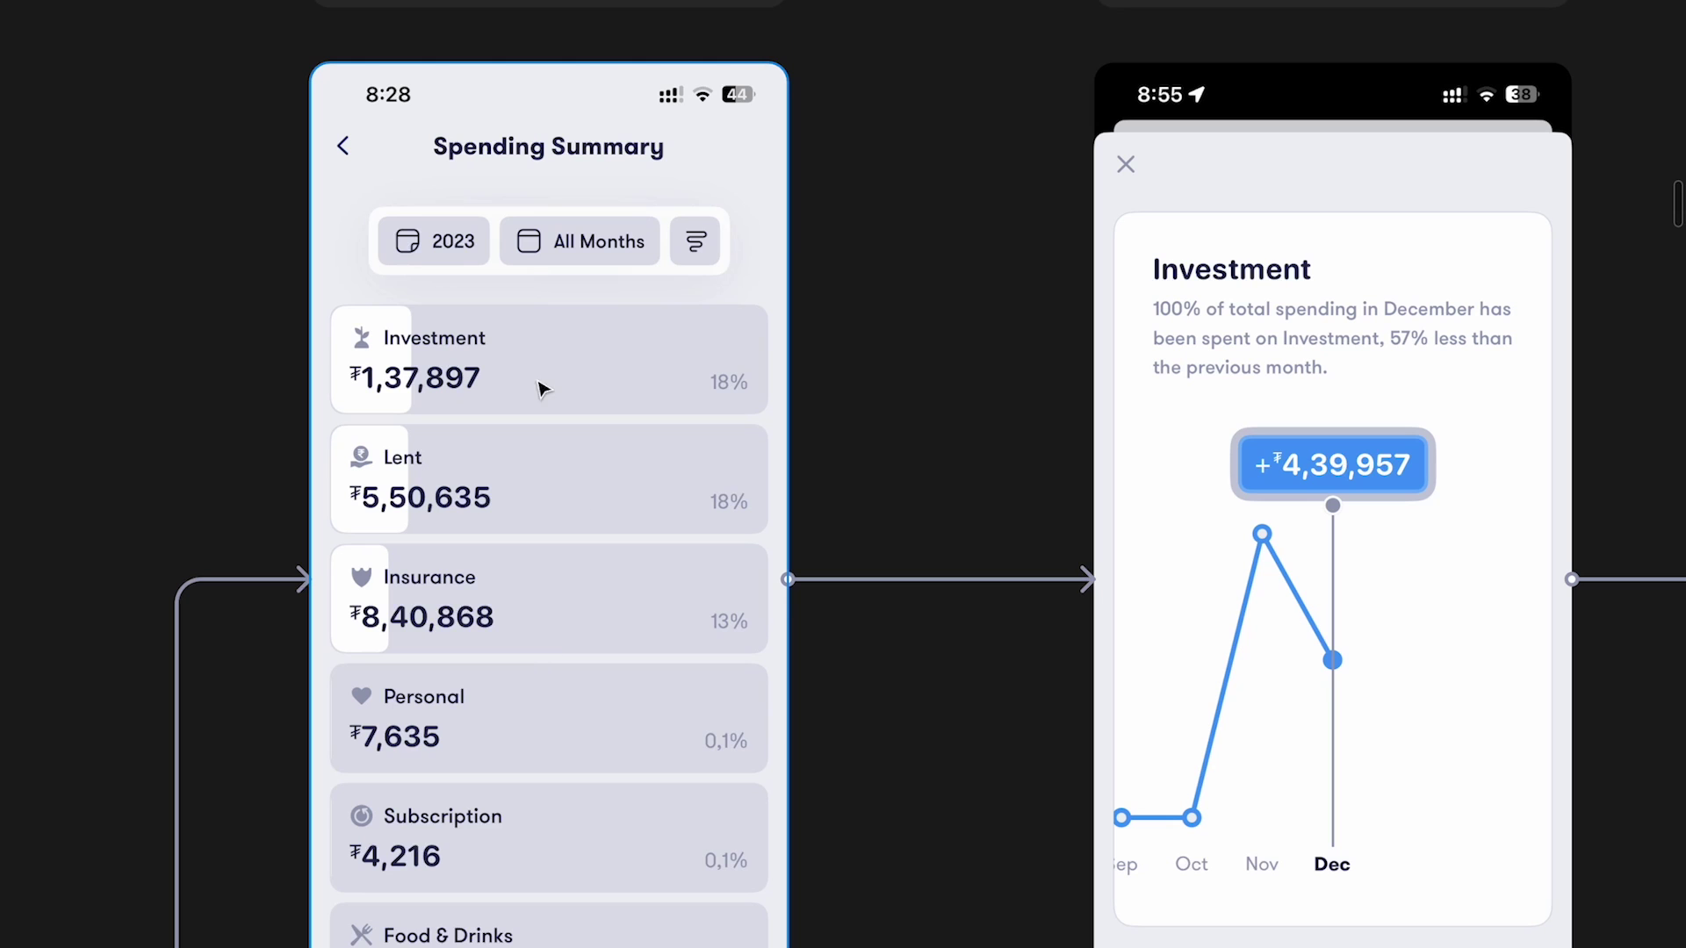
{"action": "scroll", "coordinate": [619, 380], "scroll_direction": "right", "scroll_amount": 3}
{"action": "scroll", "coordinate": [619, 379], "scroll_direction": "up", "scroll_amount": 1}
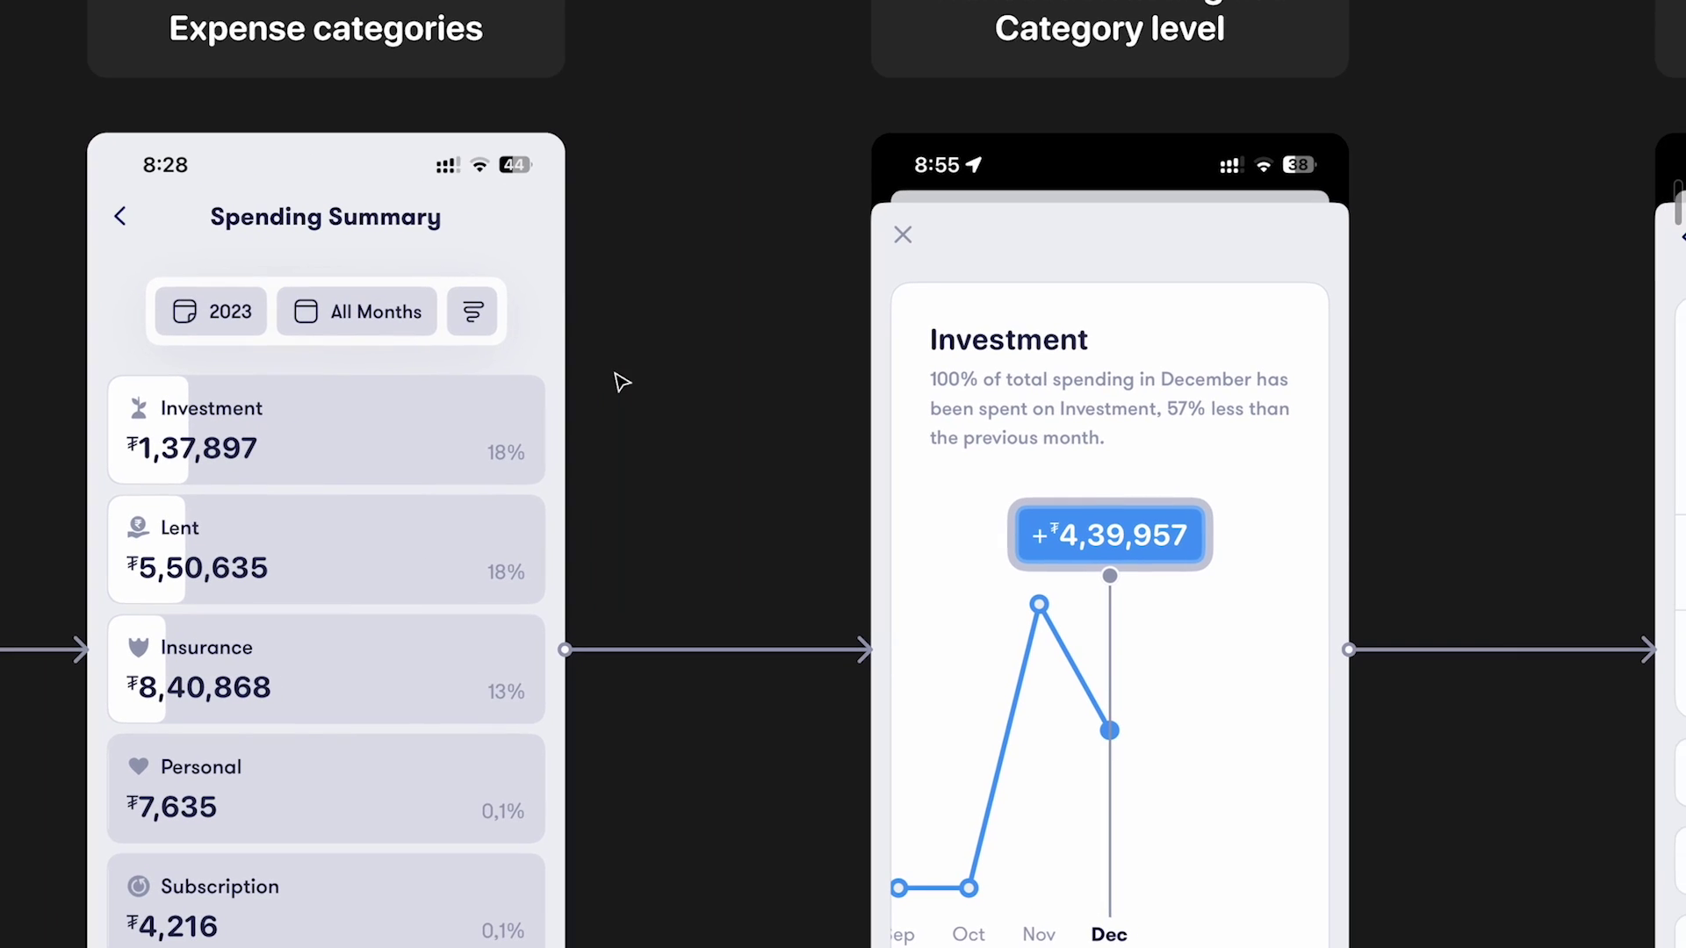
{"action": "scroll", "coordinate": [907, 531], "scroll_direction": "down", "scroll_amount": 6}
{"action": "scroll", "coordinate": [907, 530], "scroll_direction": "right", "scroll_amount": 1}
{"action": "scroll", "coordinate": [965, 402], "scroll_direction": "up", "scroll_amount": 3}
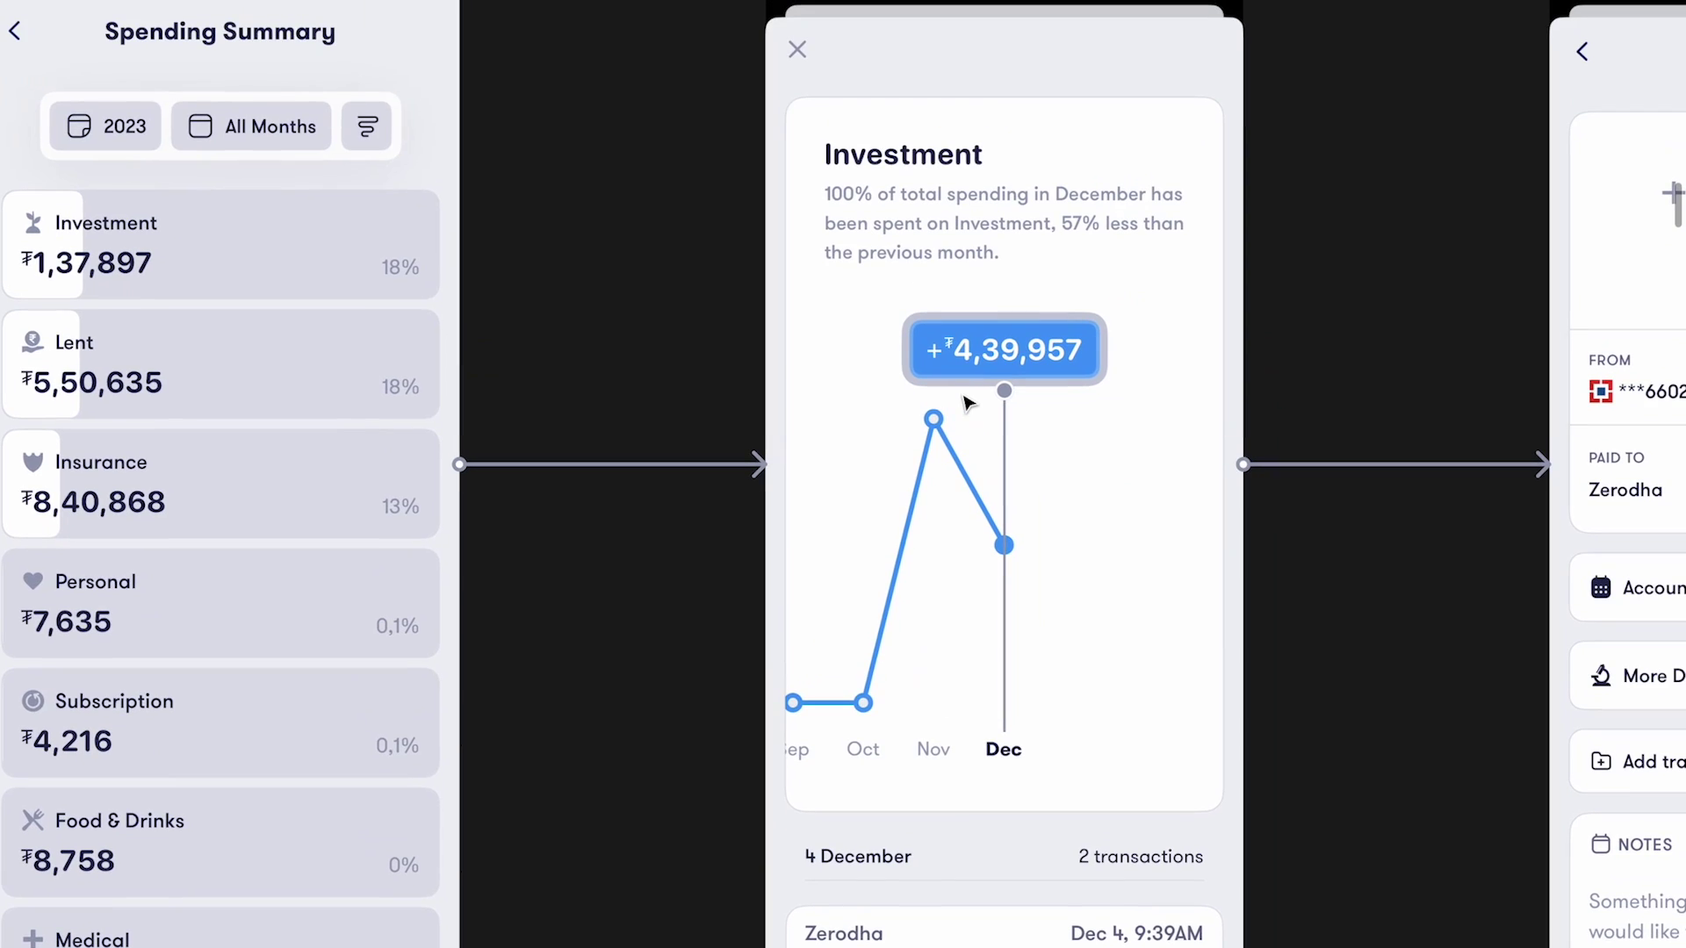
{"action": "scroll", "coordinate": [966, 402], "scroll_direction": "up", "scroll_amount": 6}
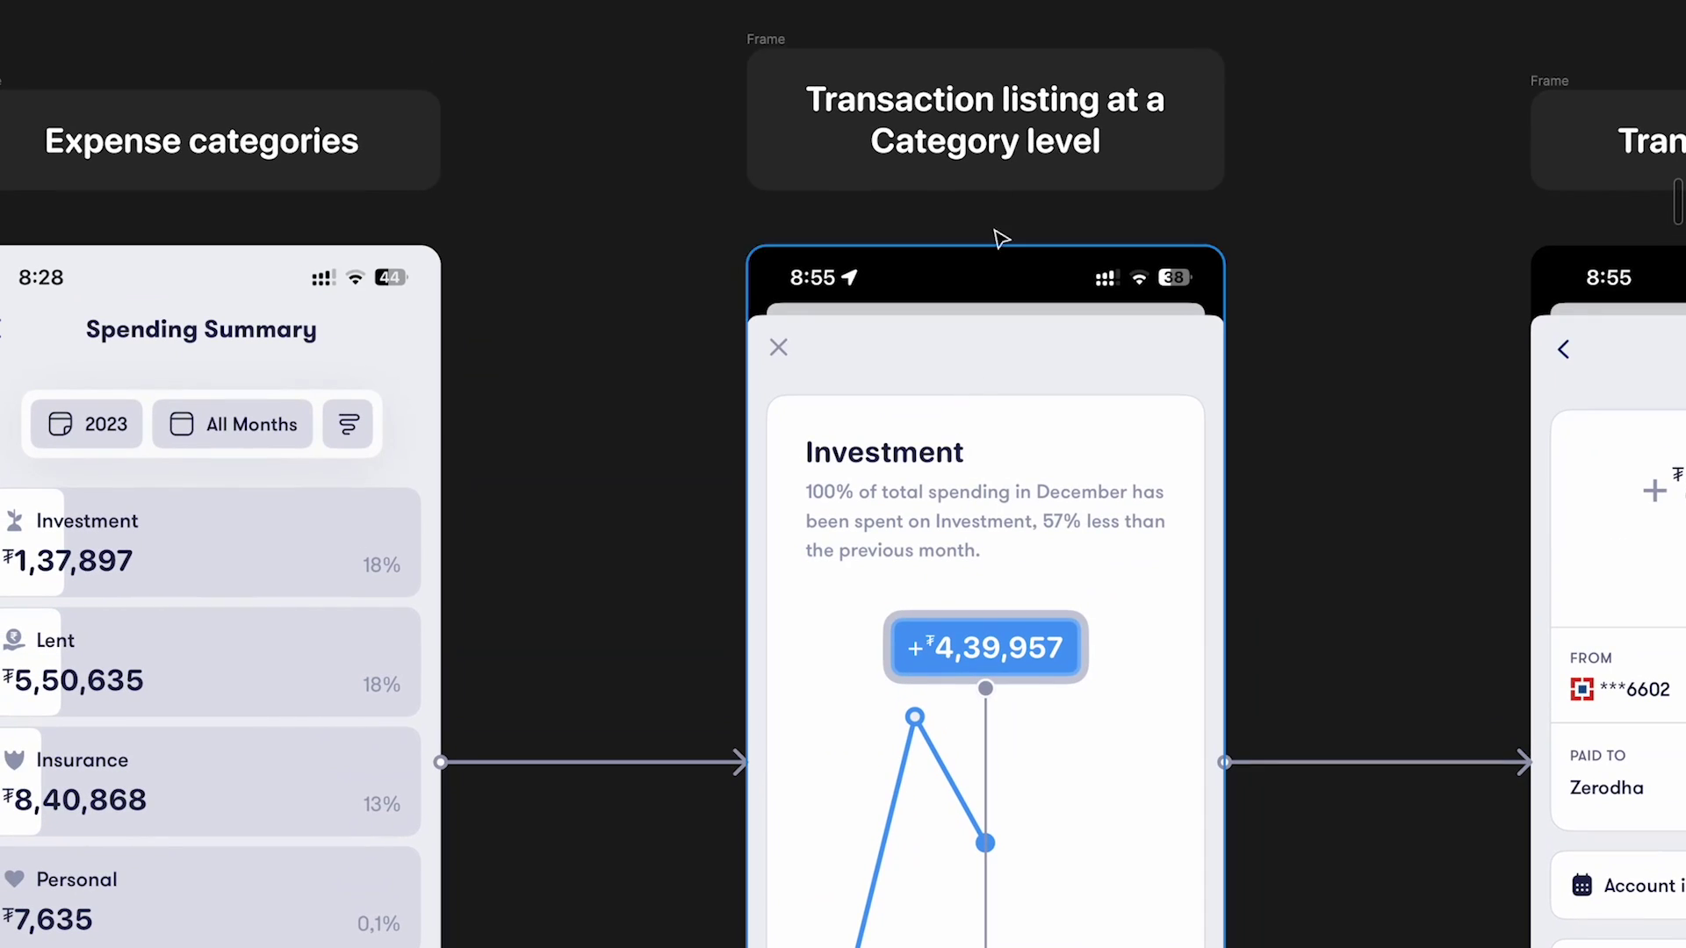
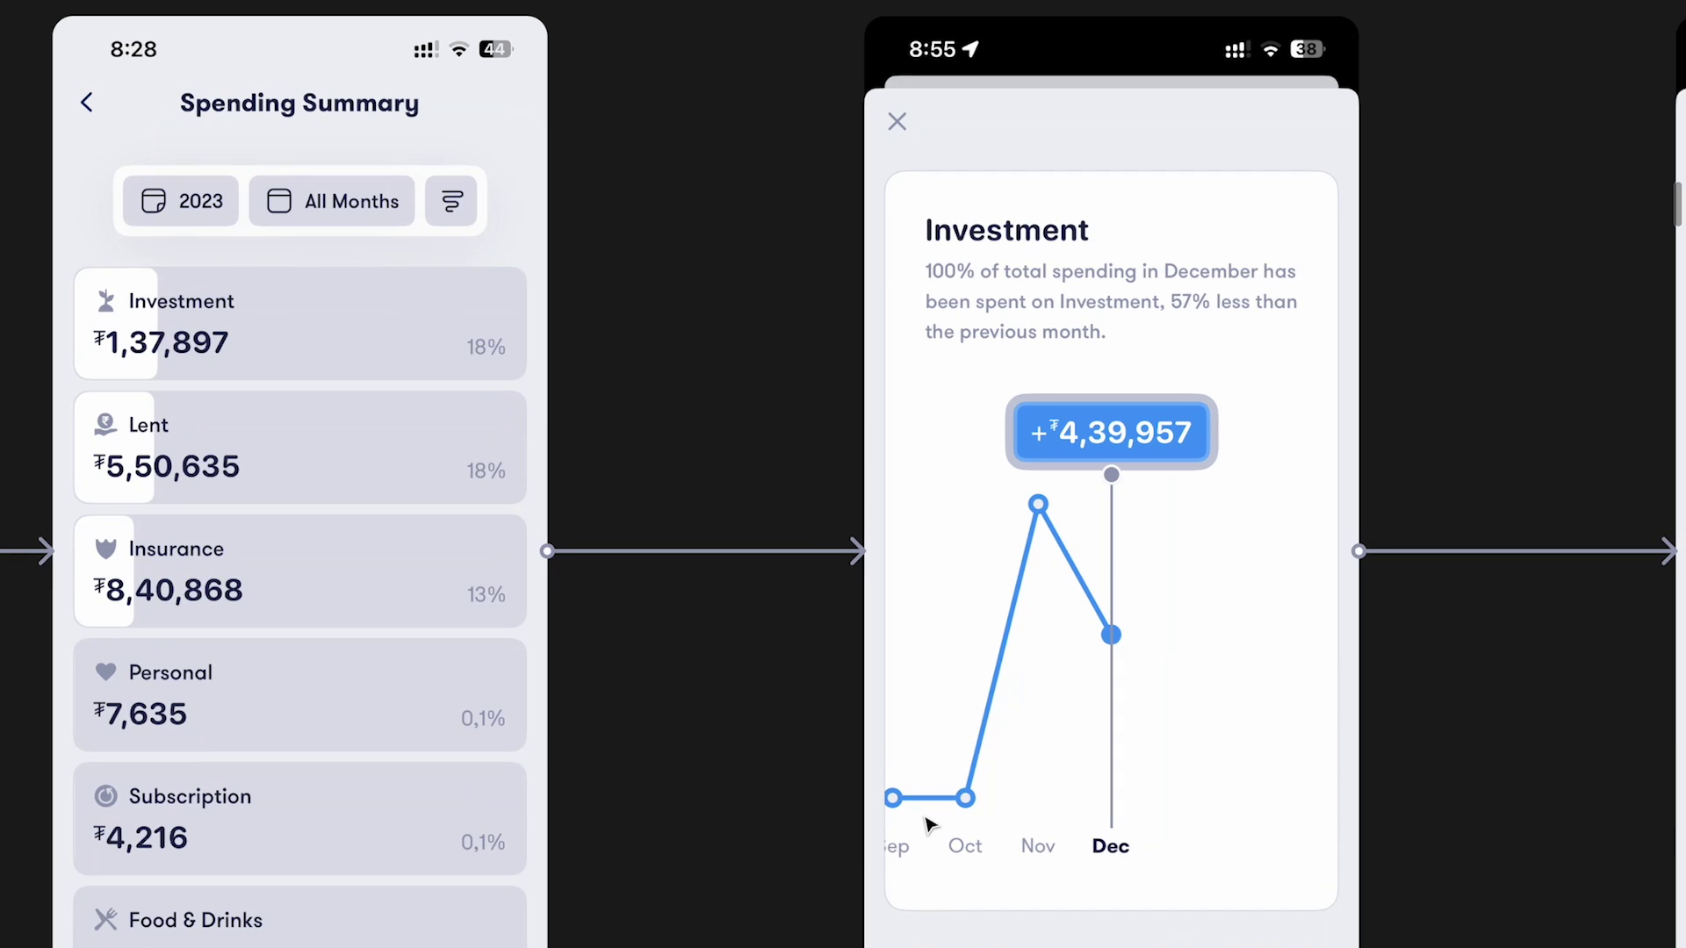
Compare the Investment entry and the year and month filters in Spending Summary with the Investment screen's highlighted amount and monthly chart.
{"action": "scroll", "coordinate": [373, 512], "scroll_direction": "up", "scroll_amount": 5}
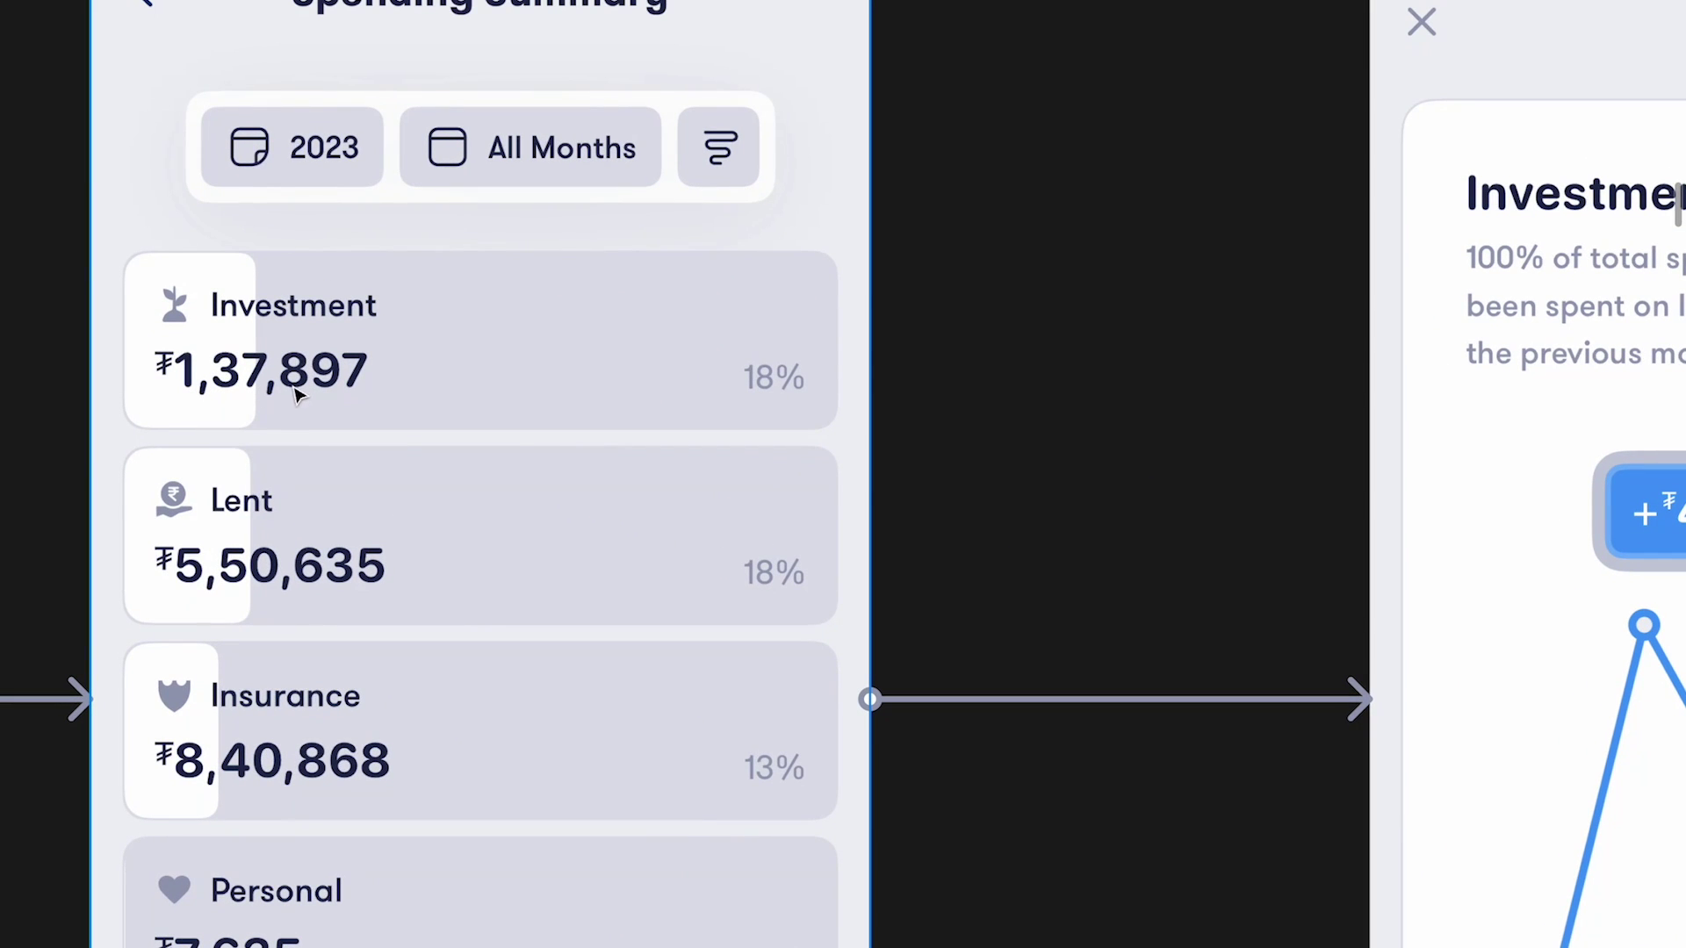
{"action": "scroll", "coordinate": [422, 397], "scroll_direction": "down", "scroll_amount": 3}
{"action": "scroll", "coordinate": [425, 392], "scroll_direction": "right", "scroll_amount": 5}
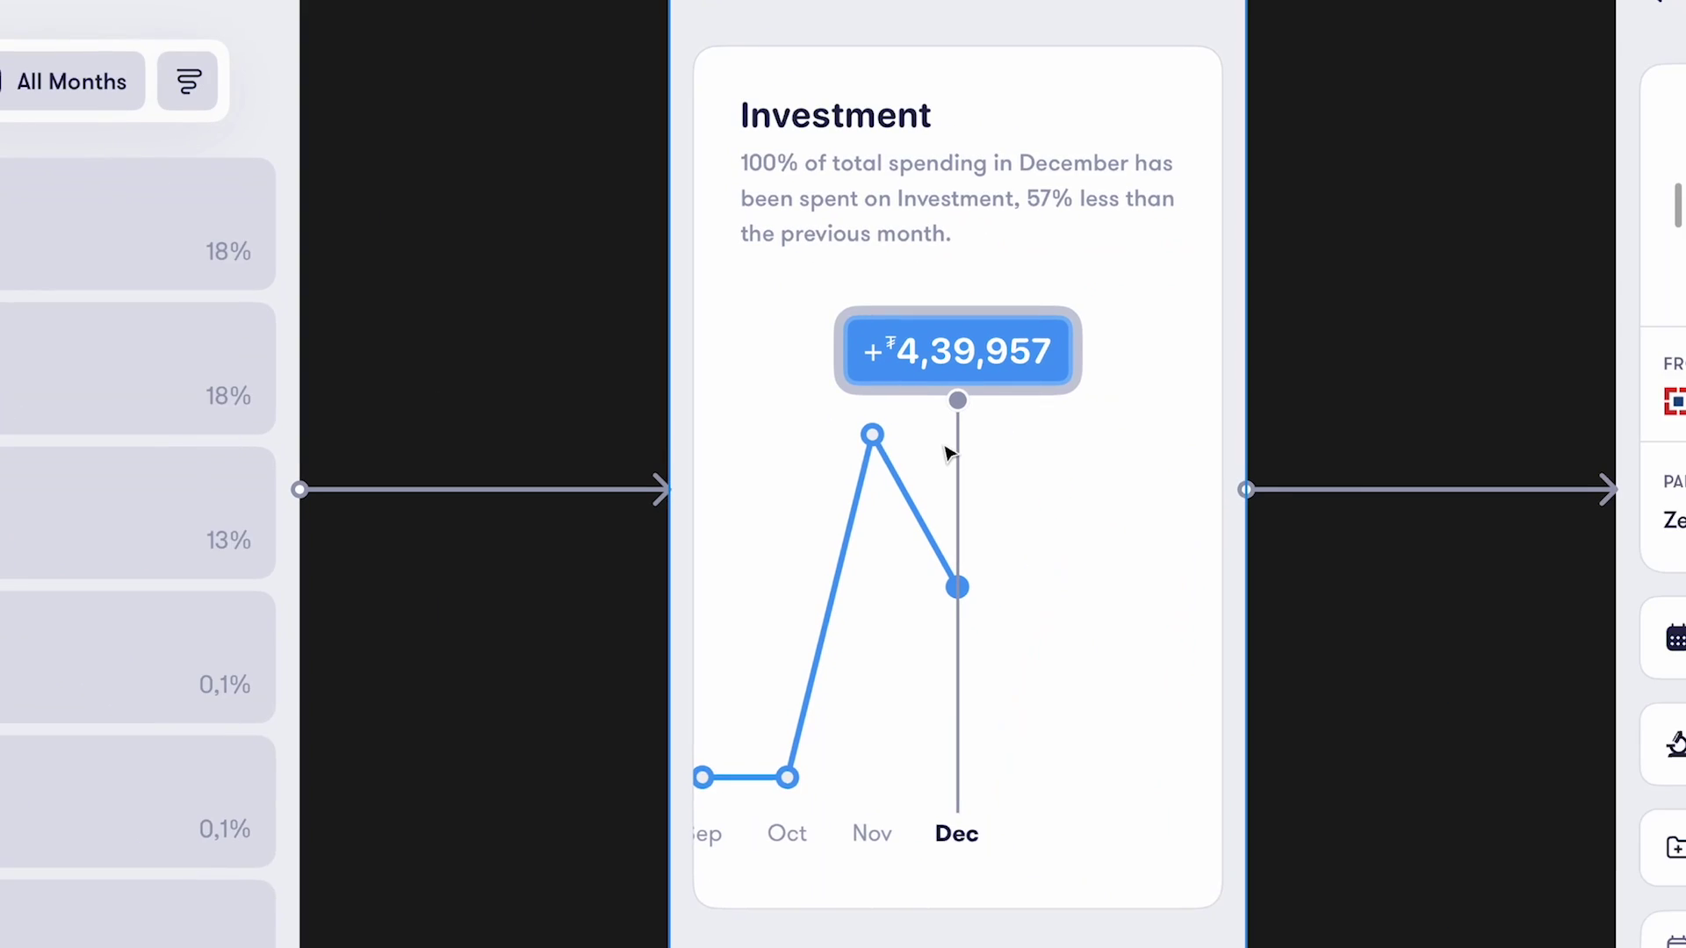
{"action": "scroll", "coordinate": [948, 451], "scroll_direction": "up", "scroll_amount": 1}
{"action": "scroll", "coordinate": [968, 411], "scroll_direction": "left", "scroll_amount": 4}
{"action": "scroll", "coordinate": [969, 410], "scroll_direction": "up", "scroll_amount": 1}
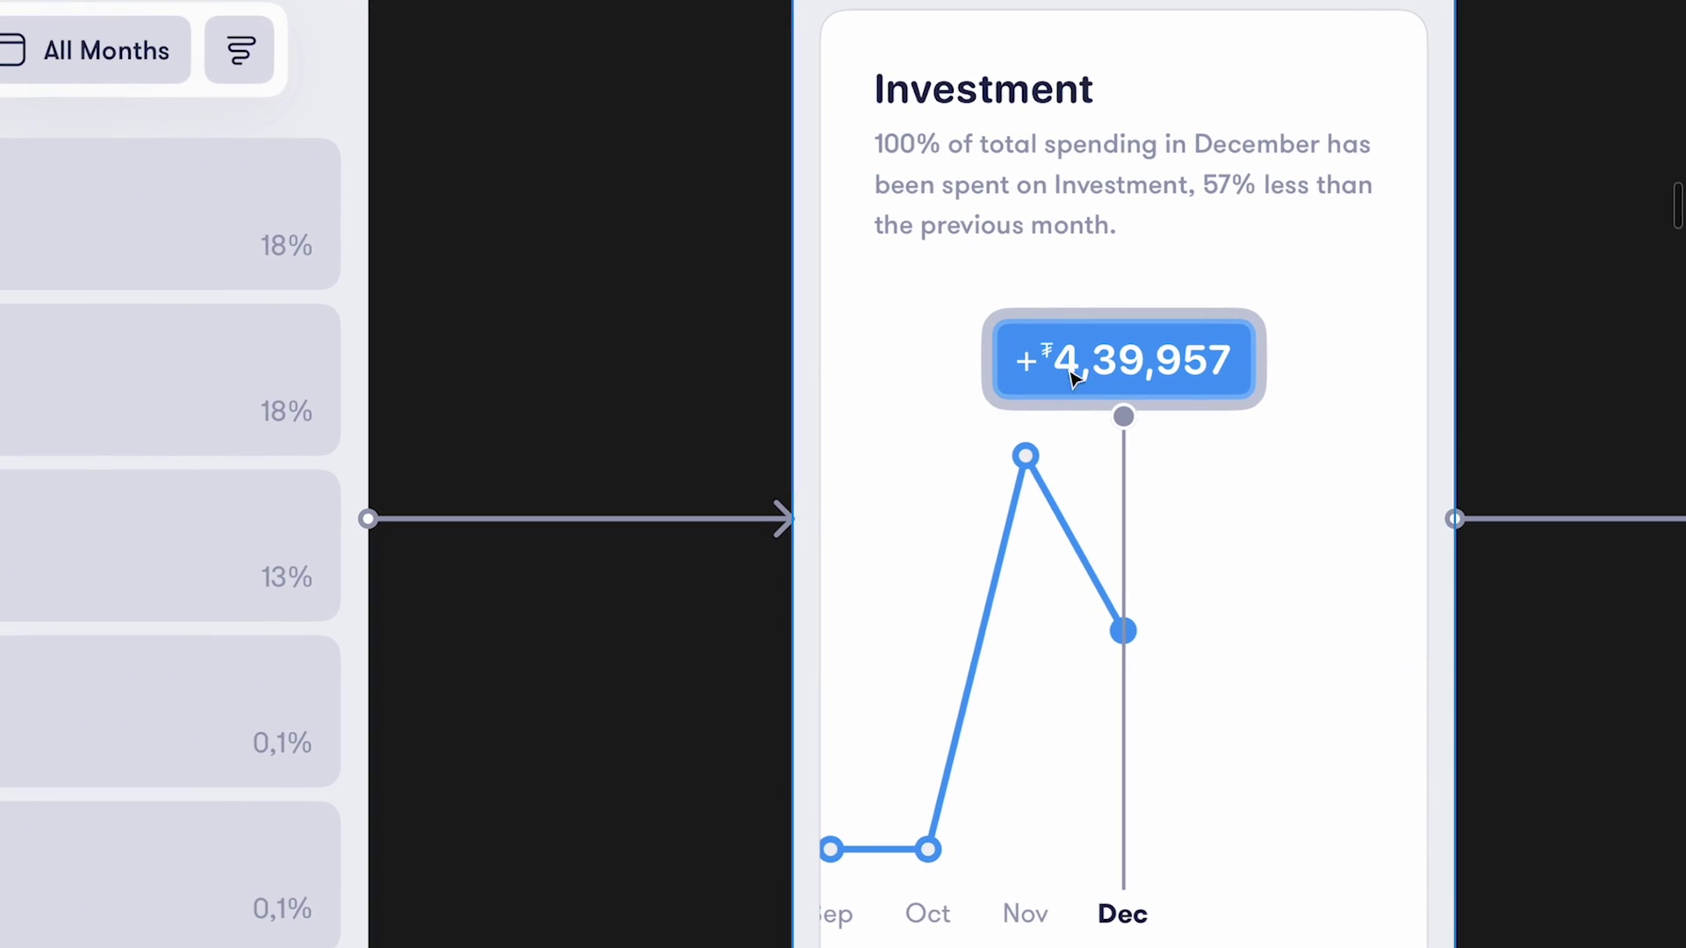
{"action": "scroll", "coordinate": [1132, 378], "scroll_direction": "down", "scroll_amount": 1}
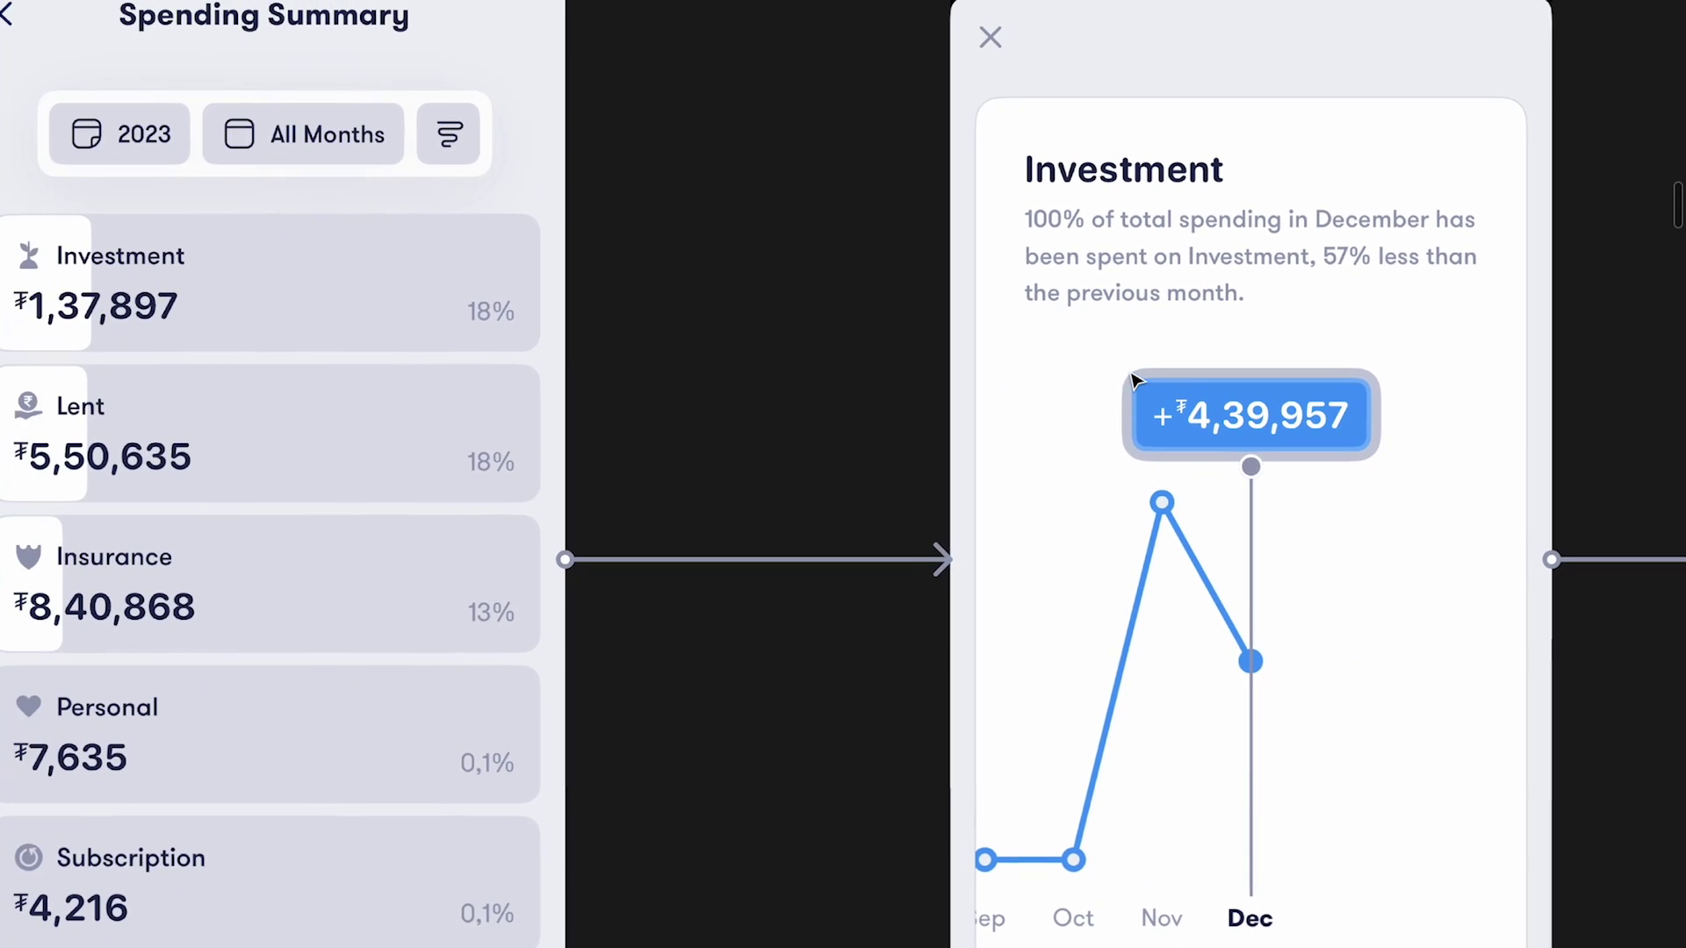
{"action": "scroll", "coordinate": [1133, 377], "scroll_direction": "left", "scroll_amount": 1}
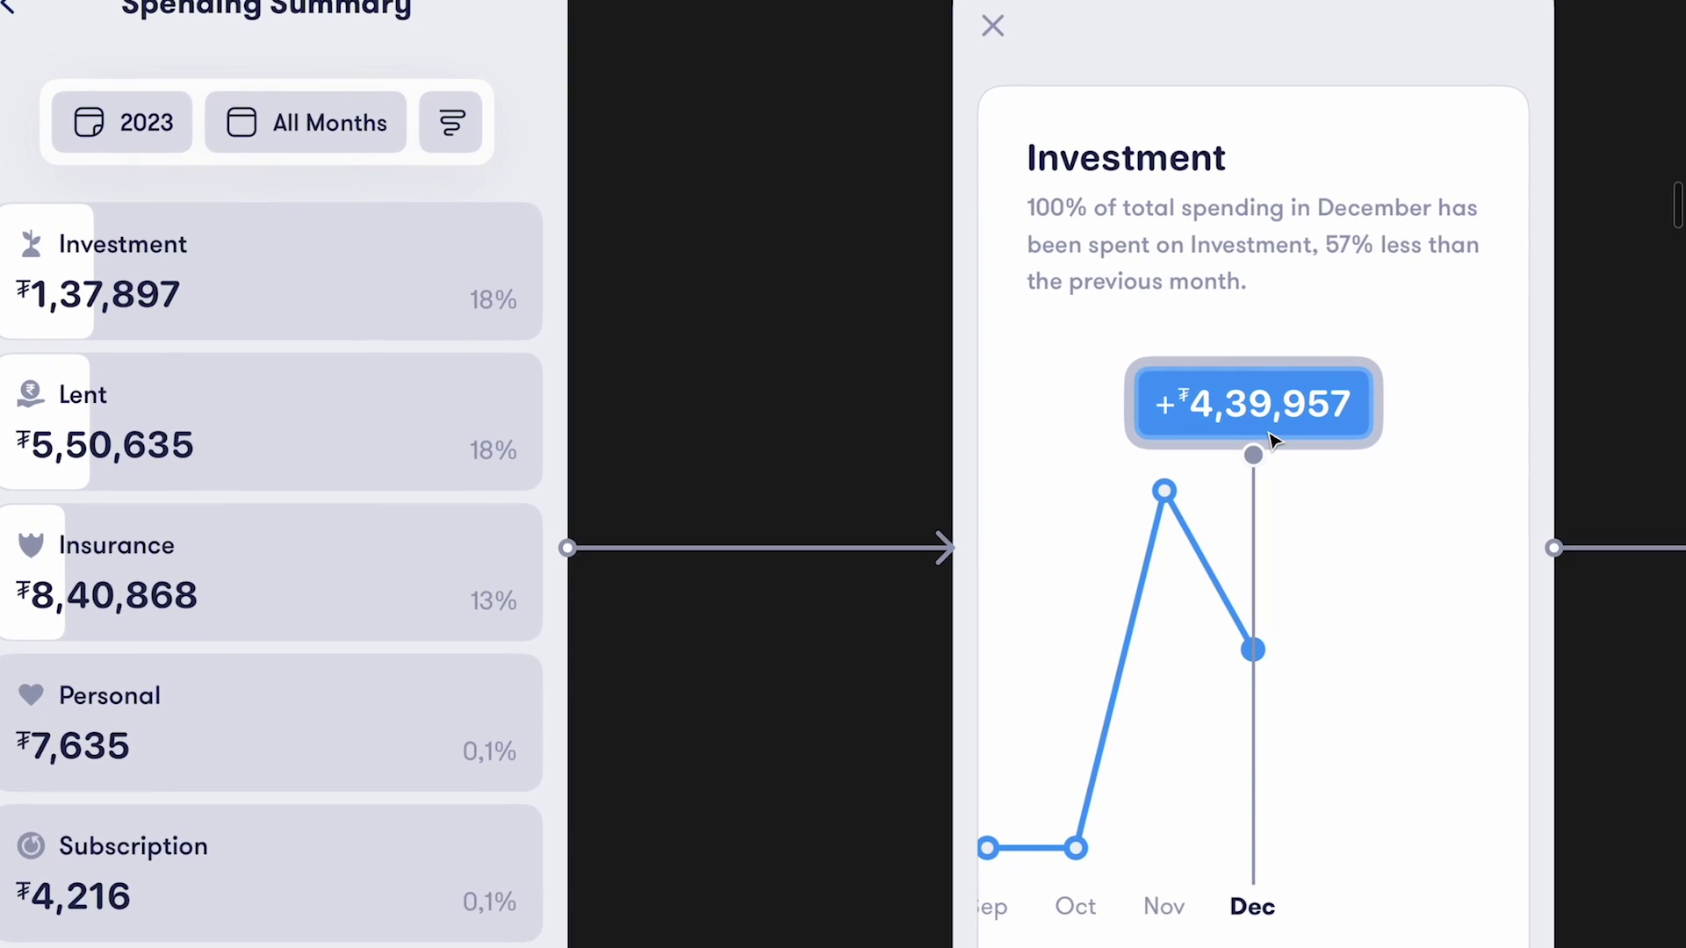
{"action": "scroll", "coordinate": [979, 383], "scroll_direction": "left", "scroll_amount": 3}
{"action": "scroll", "coordinate": [979, 383], "scroll_direction": "up", "scroll_amount": 2}
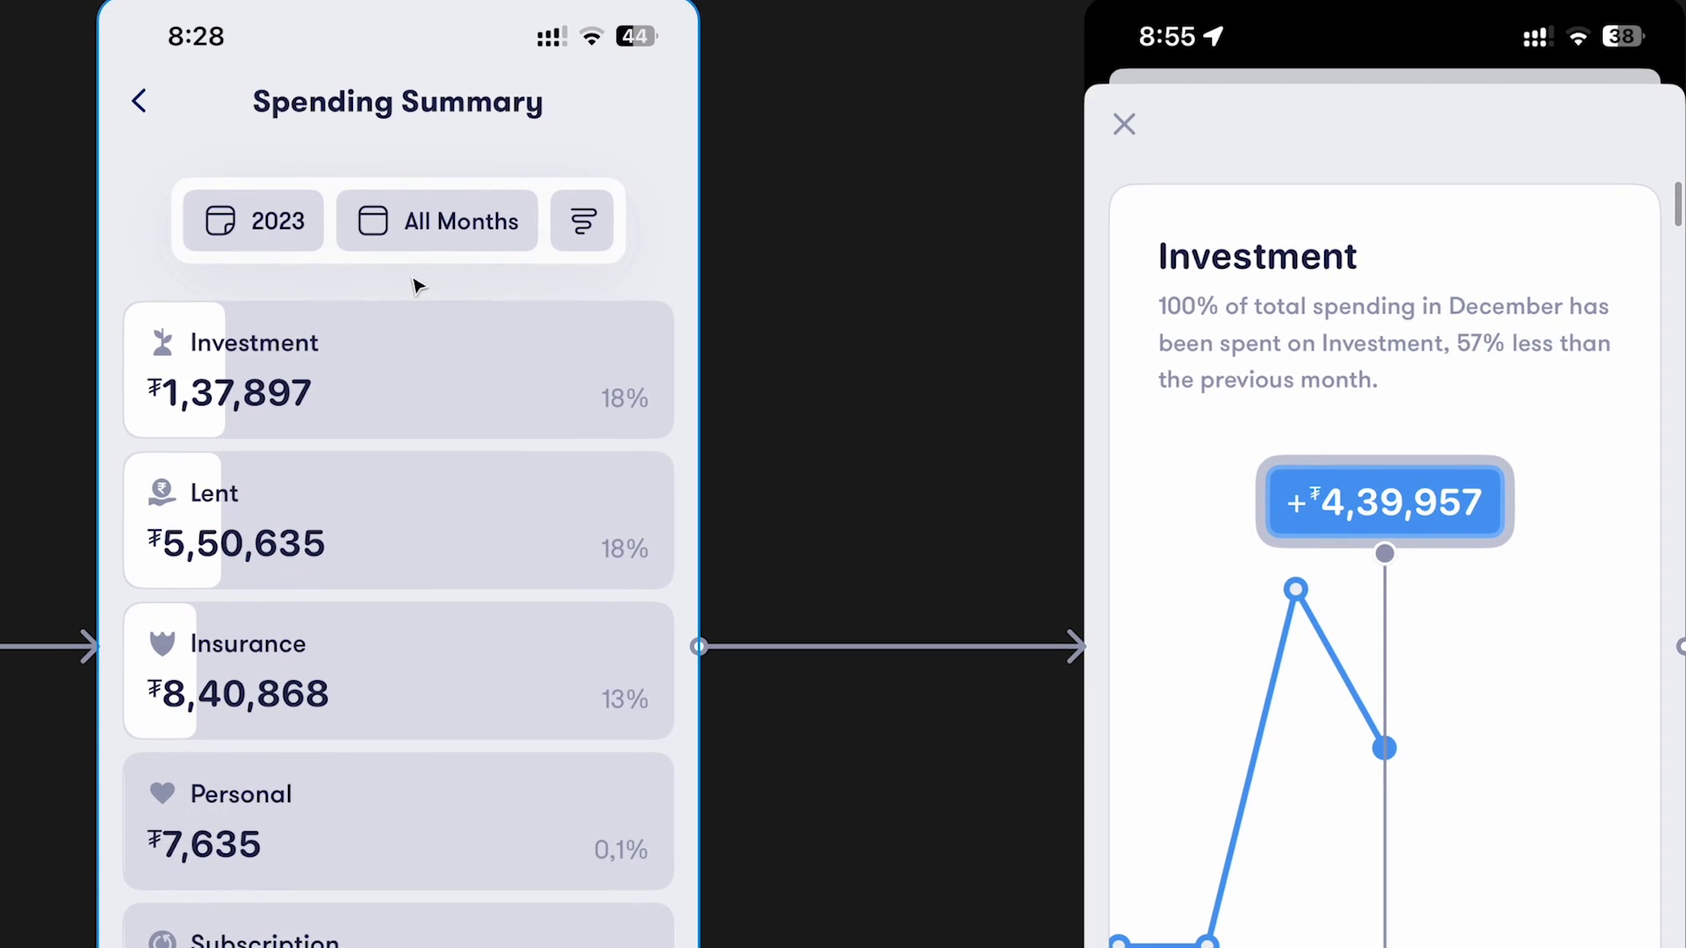
Examine the Investment screen's spending description, monthly line chart and dated transaction list.
{"action": "scroll", "coordinate": [983, 426], "scroll_direction": "down", "scroll_amount": 5}
{"action": "scroll", "coordinate": [982, 425], "scroll_direction": "right", "scroll_amount": 11}
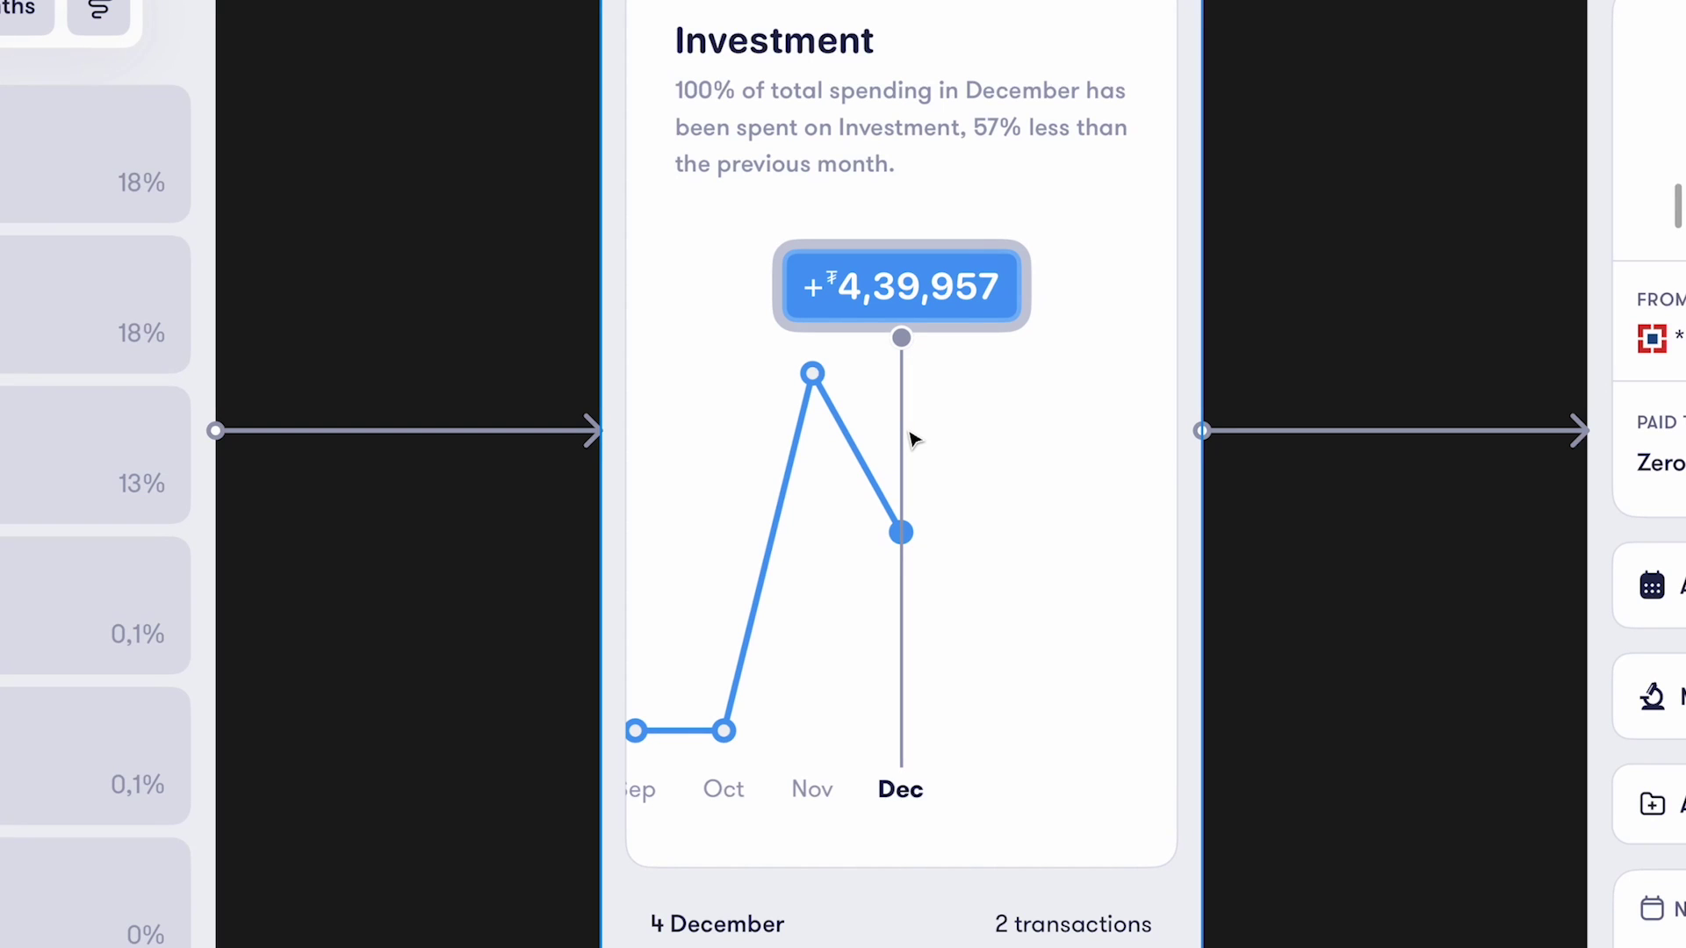
{"action": "scroll", "coordinate": [913, 439], "scroll_direction": "down", "scroll_amount": 1}
{"action": "scroll", "coordinate": [913, 439], "scroll_direction": "down", "scroll_amount": 4}
{"action": "scroll", "coordinate": [910, 439], "scroll_direction": "up", "scroll_amount": 4}
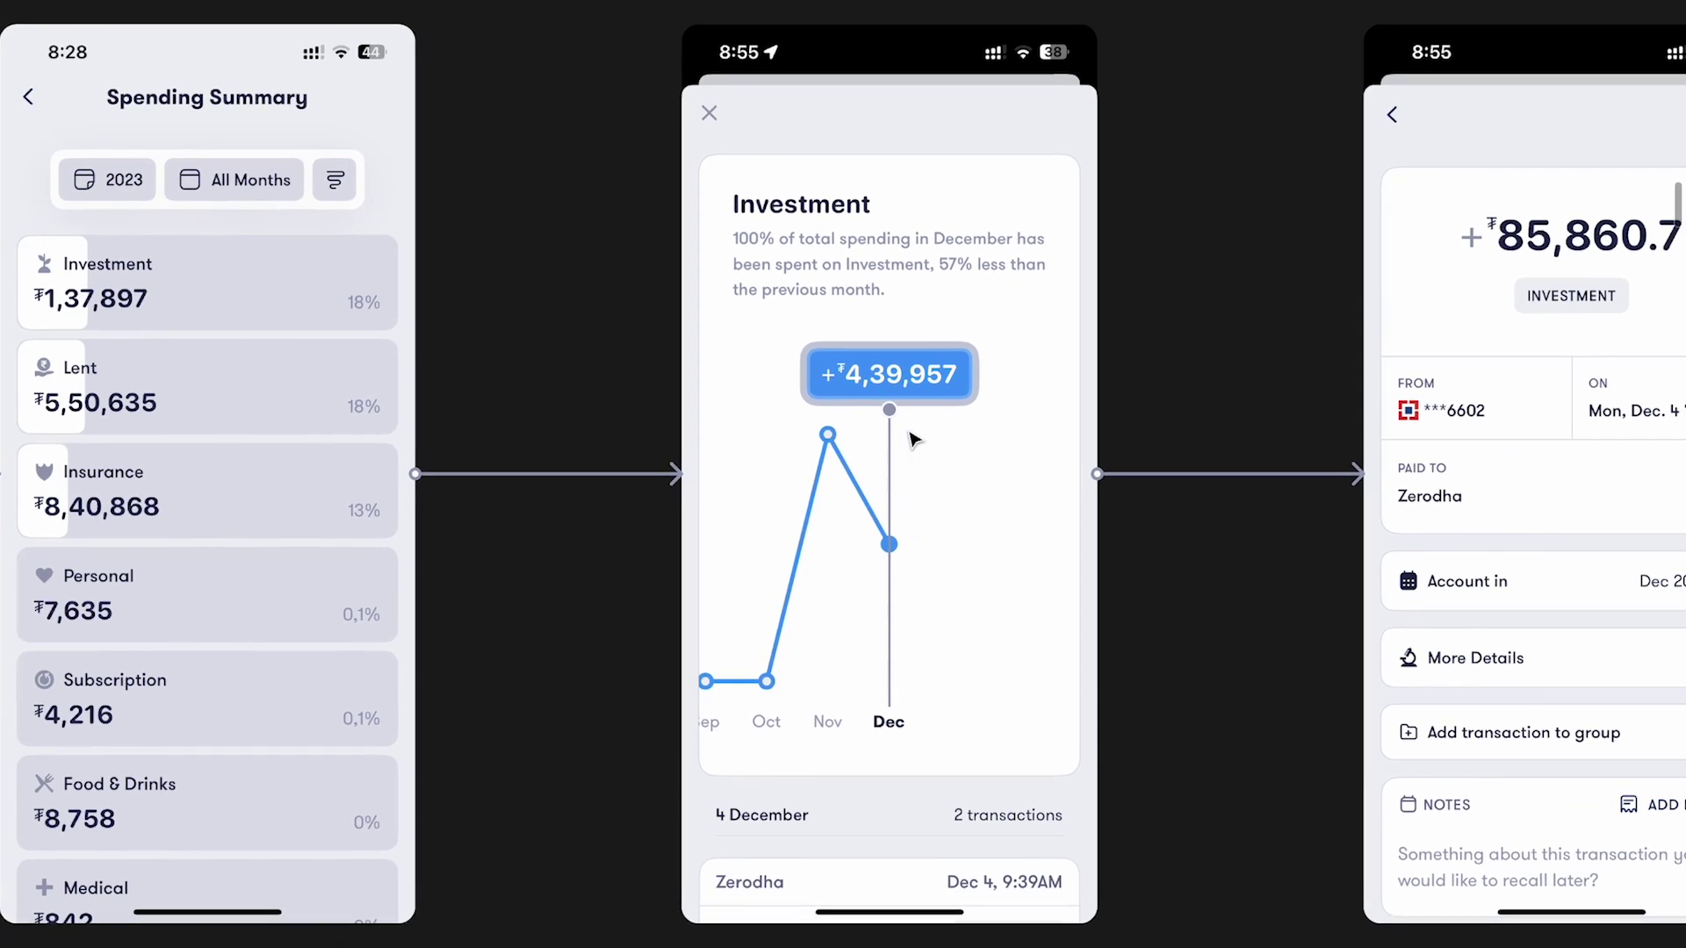
{"action": "scroll", "coordinate": [357, 324], "scroll_direction": "left", "scroll_amount": 2}
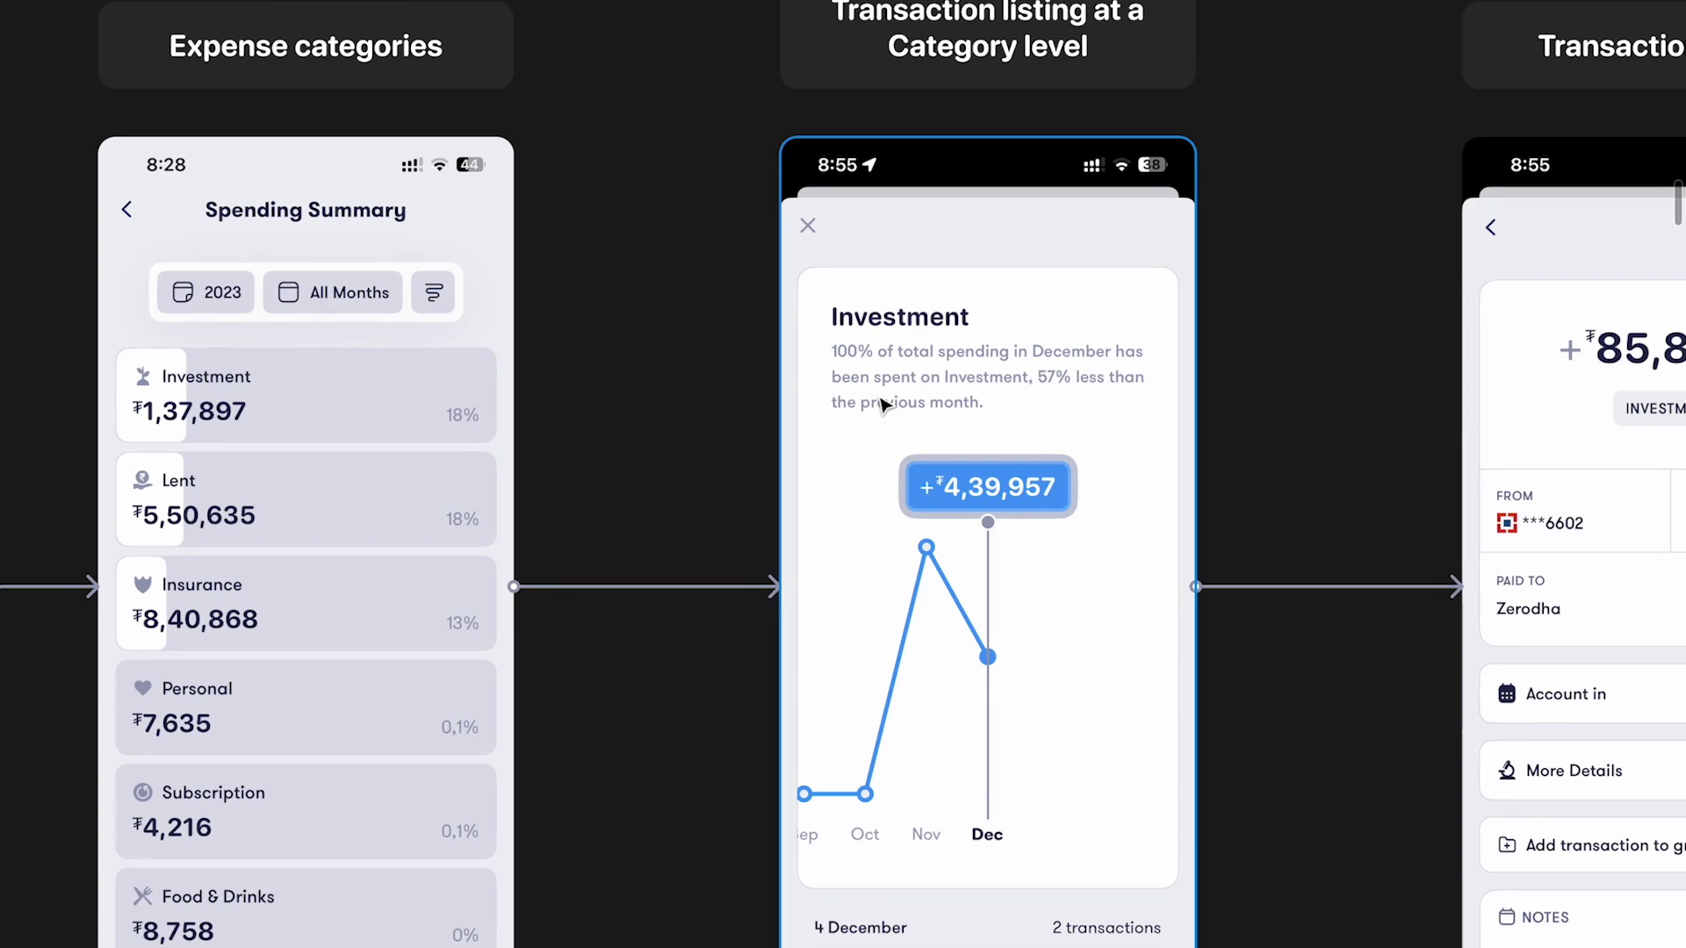
{"action": "scroll", "coordinate": [882, 404], "scroll_direction": "down", "scroll_amount": 1}
{"action": "scroll", "coordinate": [882, 403], "scroll_direction": "right", "scroll_amount": 2}
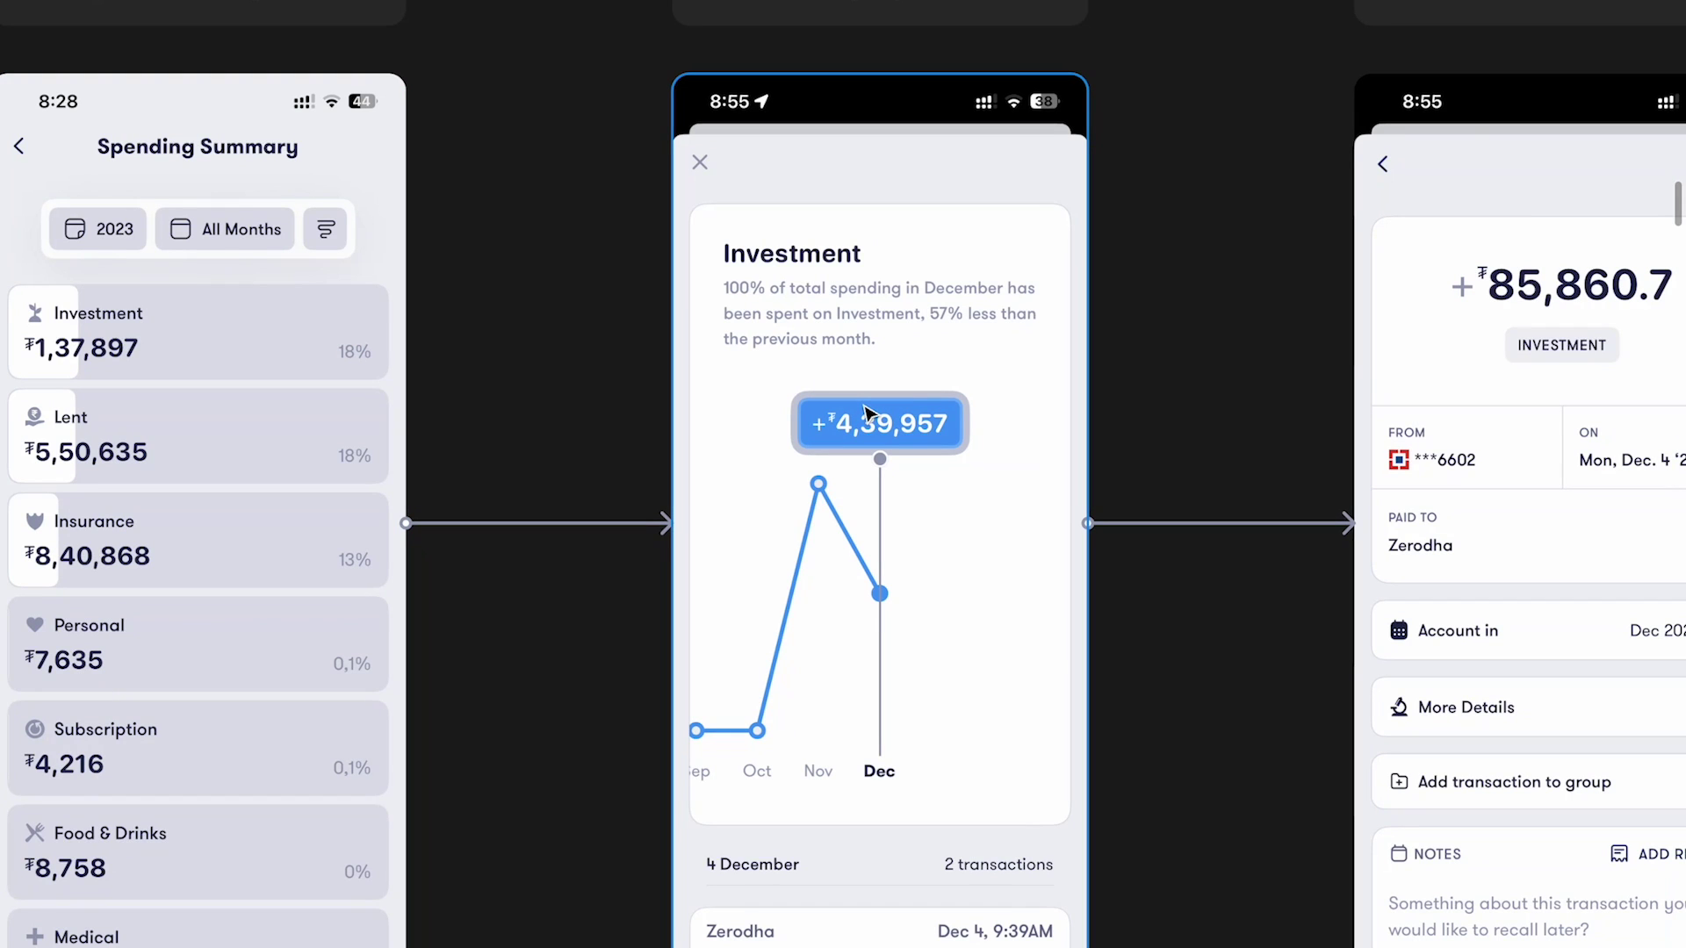
Trace the flow from the Investment screen's transaction list to the Transaction details screen and review all three screens together.
{"action": "scroll", "coordinate": [864, 412], "scroll_direction": "right", "scroll_amount": 4}
{"action": "scroll", "coordinate": [865, 413], "scroll_direction": "up", "scroll_amount": 1}
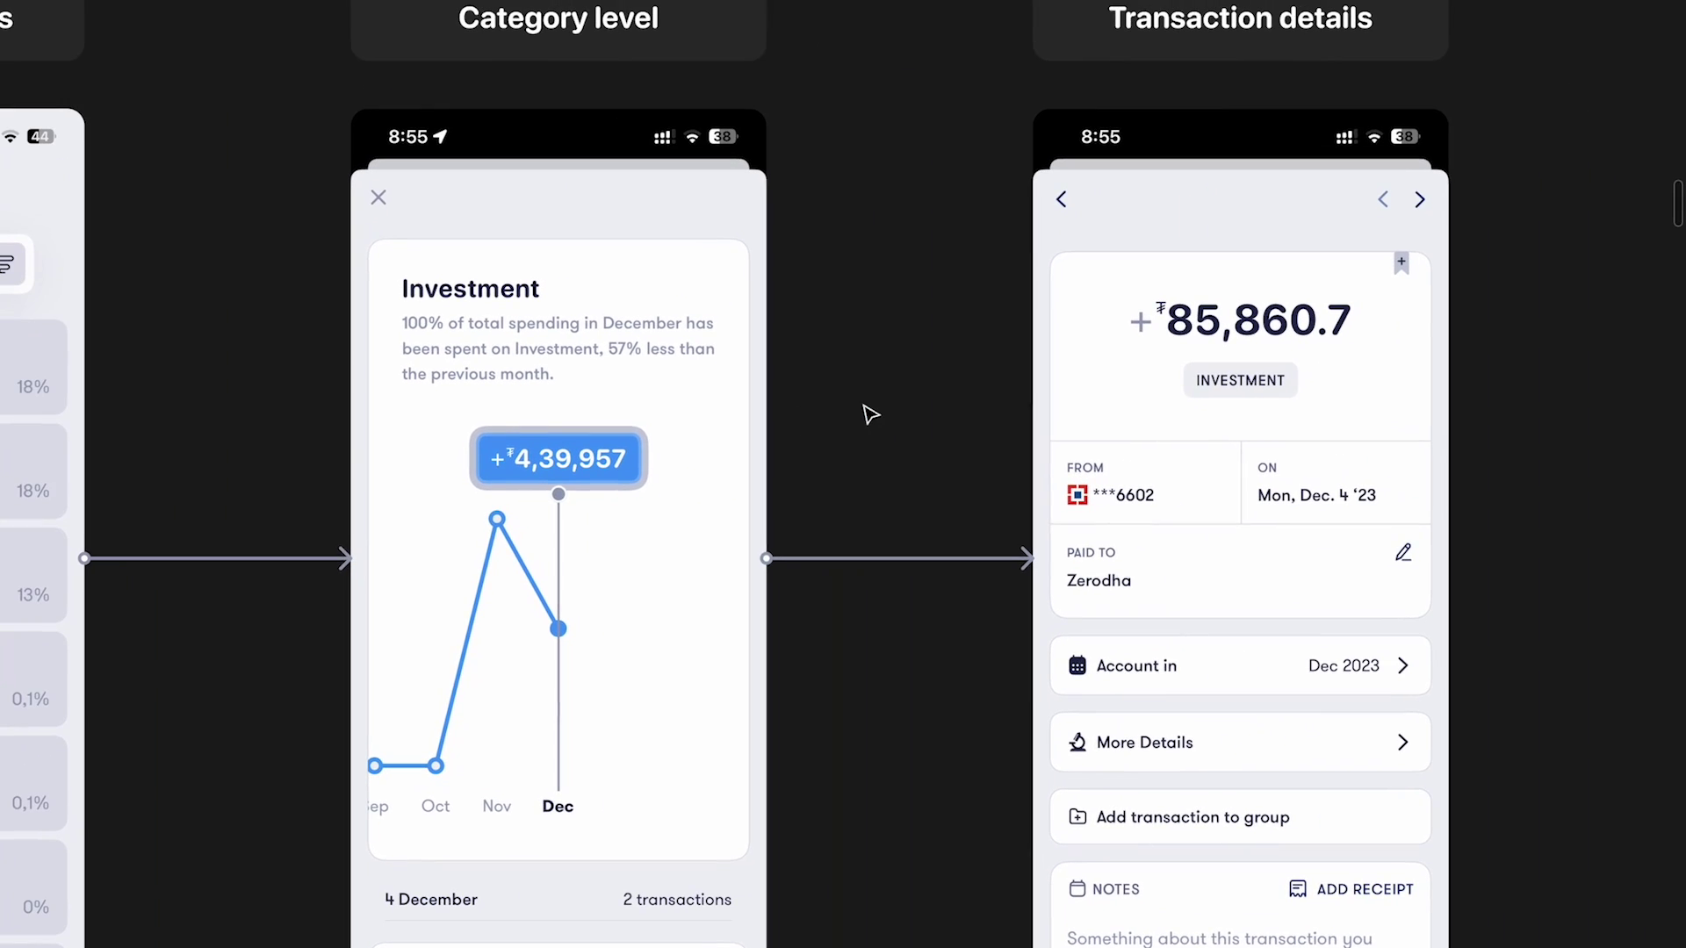
{"action": "scroll", "coordinate": [869, 415], "scroll_direction": "down", "scroll_amount": 2}
{"action": "scroll", "coordinate": [869, 414], "scroll_direction": "left", "scroll_amount": 1}
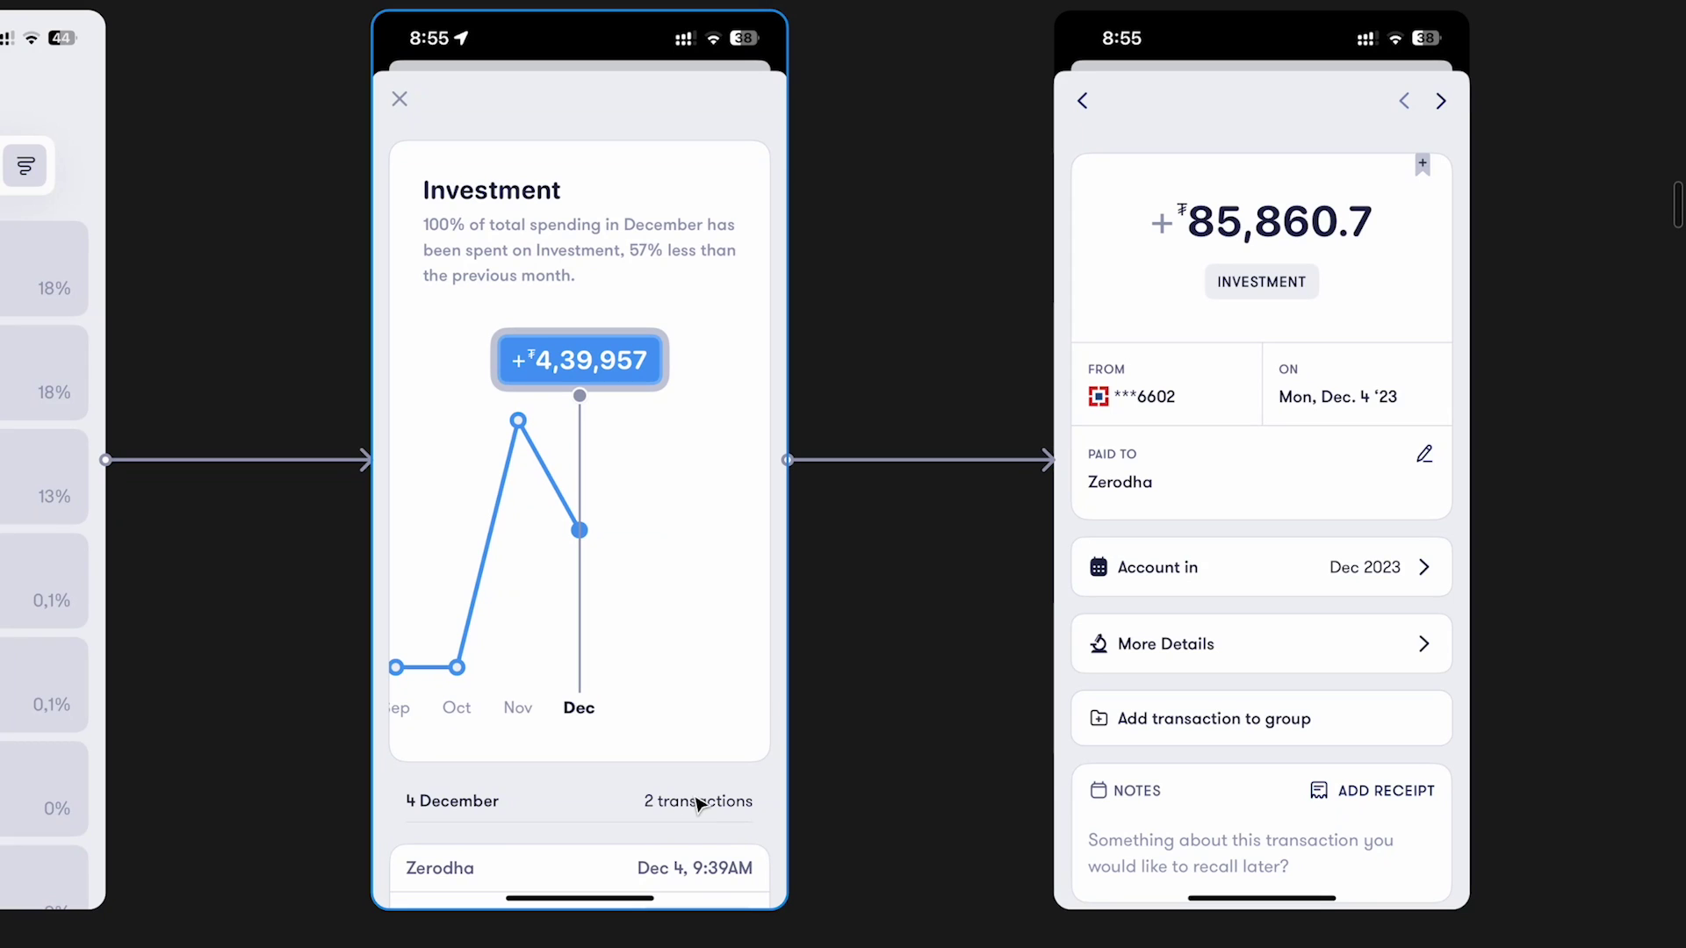
{"action": "scroll", "coordinate": [1044, 494], "scroll_direction": "up", "scroll_amount": 2}
{"action": "scroll", "coordinate": [1045, 494], "scroll_direction": "right", "scroll_amount": 3}
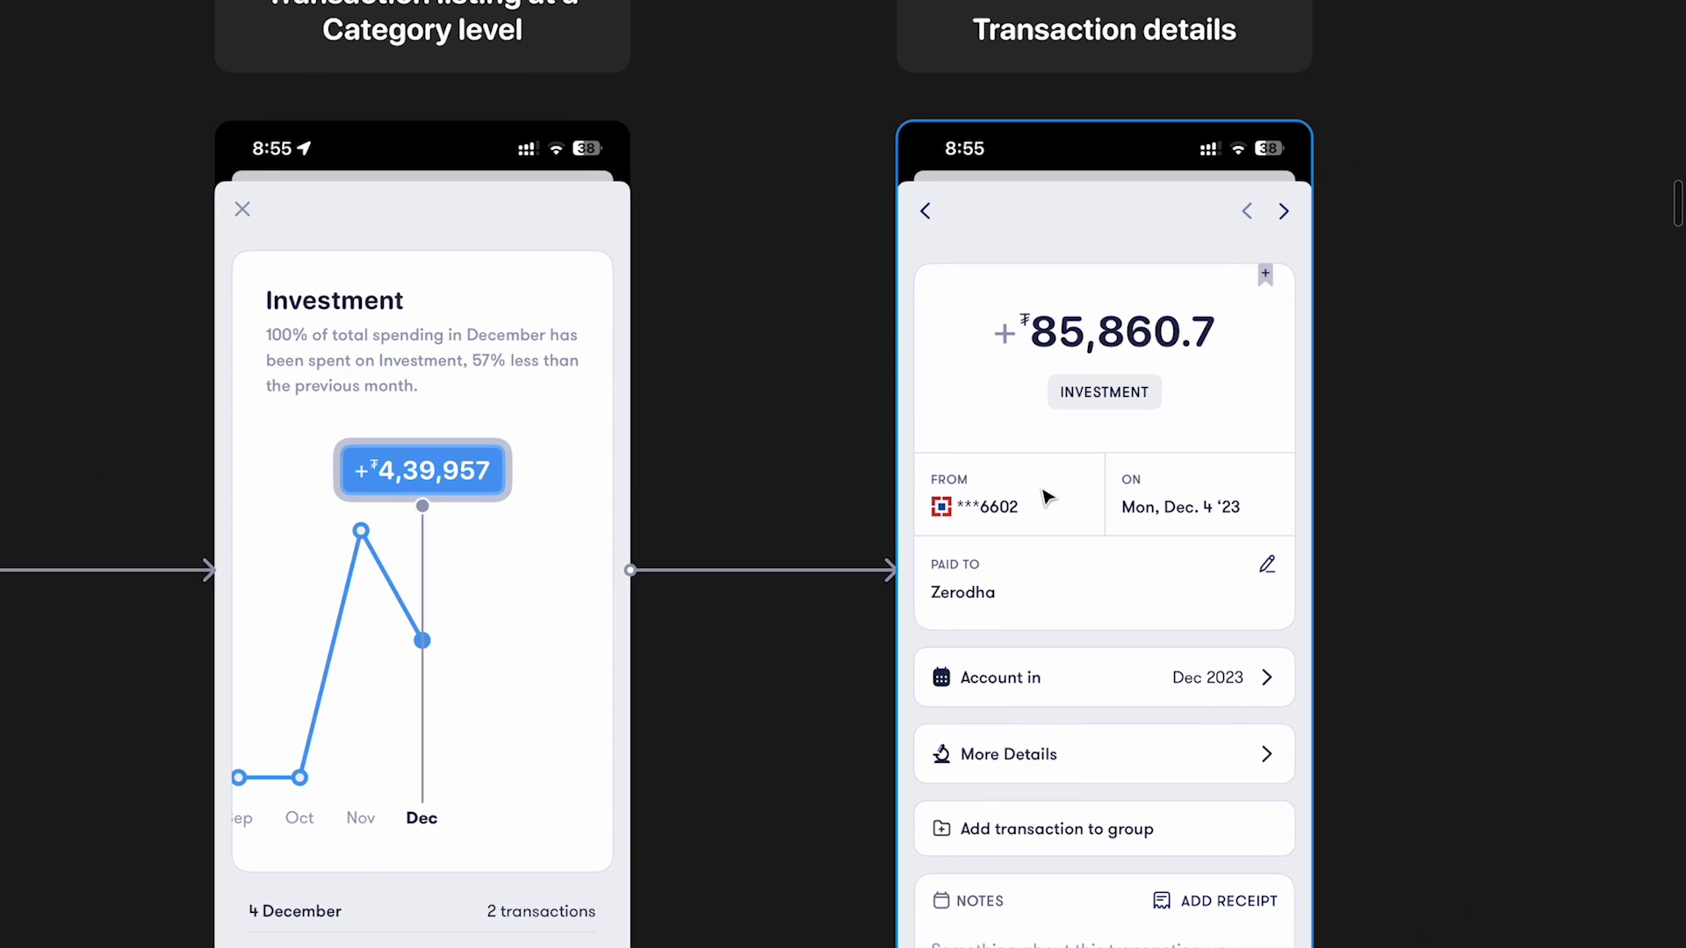
{"action": "scroll", "coordinate": [1044, 496], "scroll_direction": "down", "scroll_amount": 5}
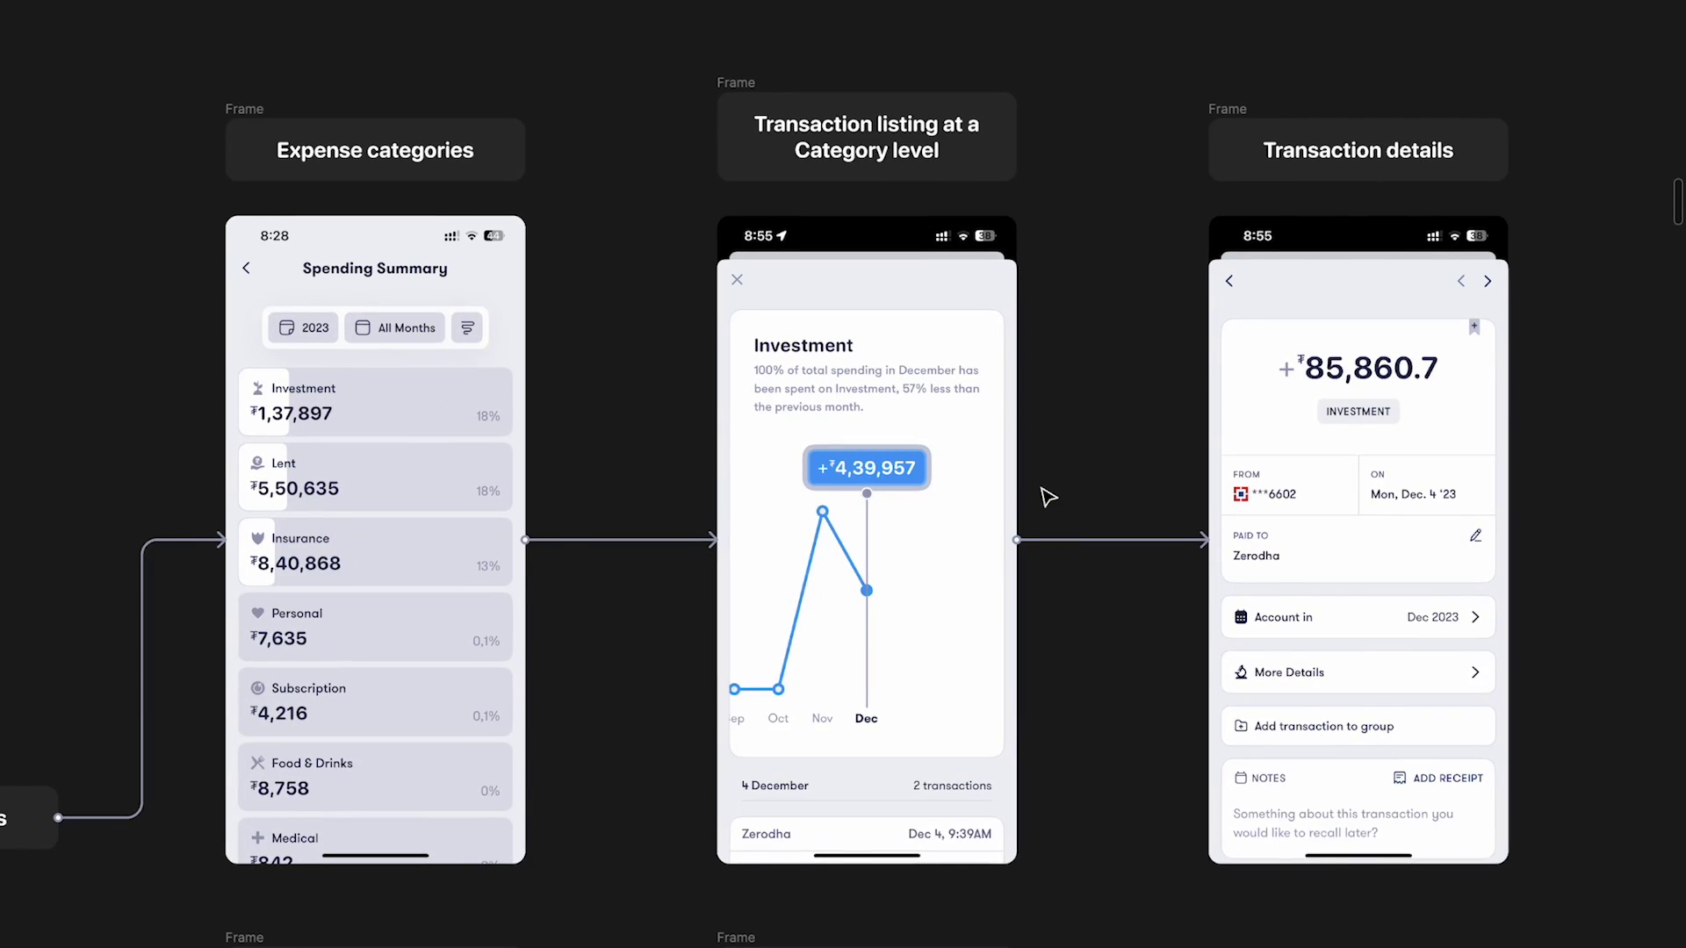
{"action": "scroll", "coordinate": [1045, 496], "scroll_direction": "up", "scroll_amount": 2}
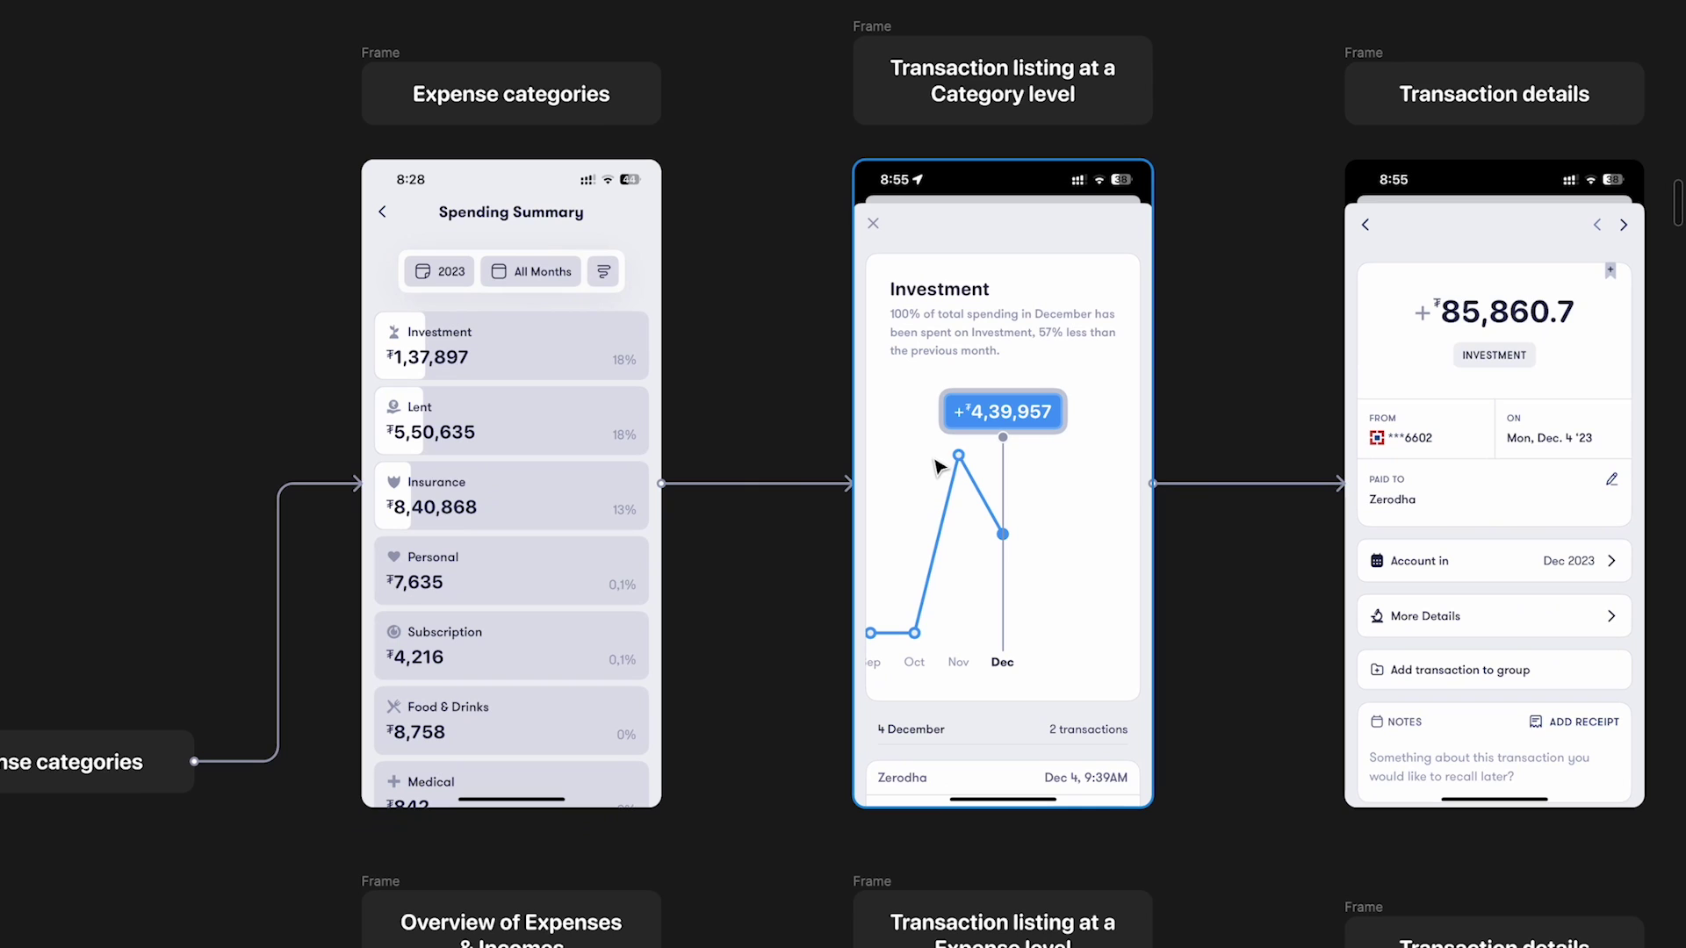
Follow the Overview of Expenses & Incomes connector and compare the Home Screen's Cash Flow card with the full Cash Flow screen.
{"action": "scroll", "coordinate": [938, 465], "scroll_direction": "down", "scroll_amount": 6}
{"action": "scroll", "coordinate": [937, 465], "scroll_direction": "left", "scroll_amount": 3}
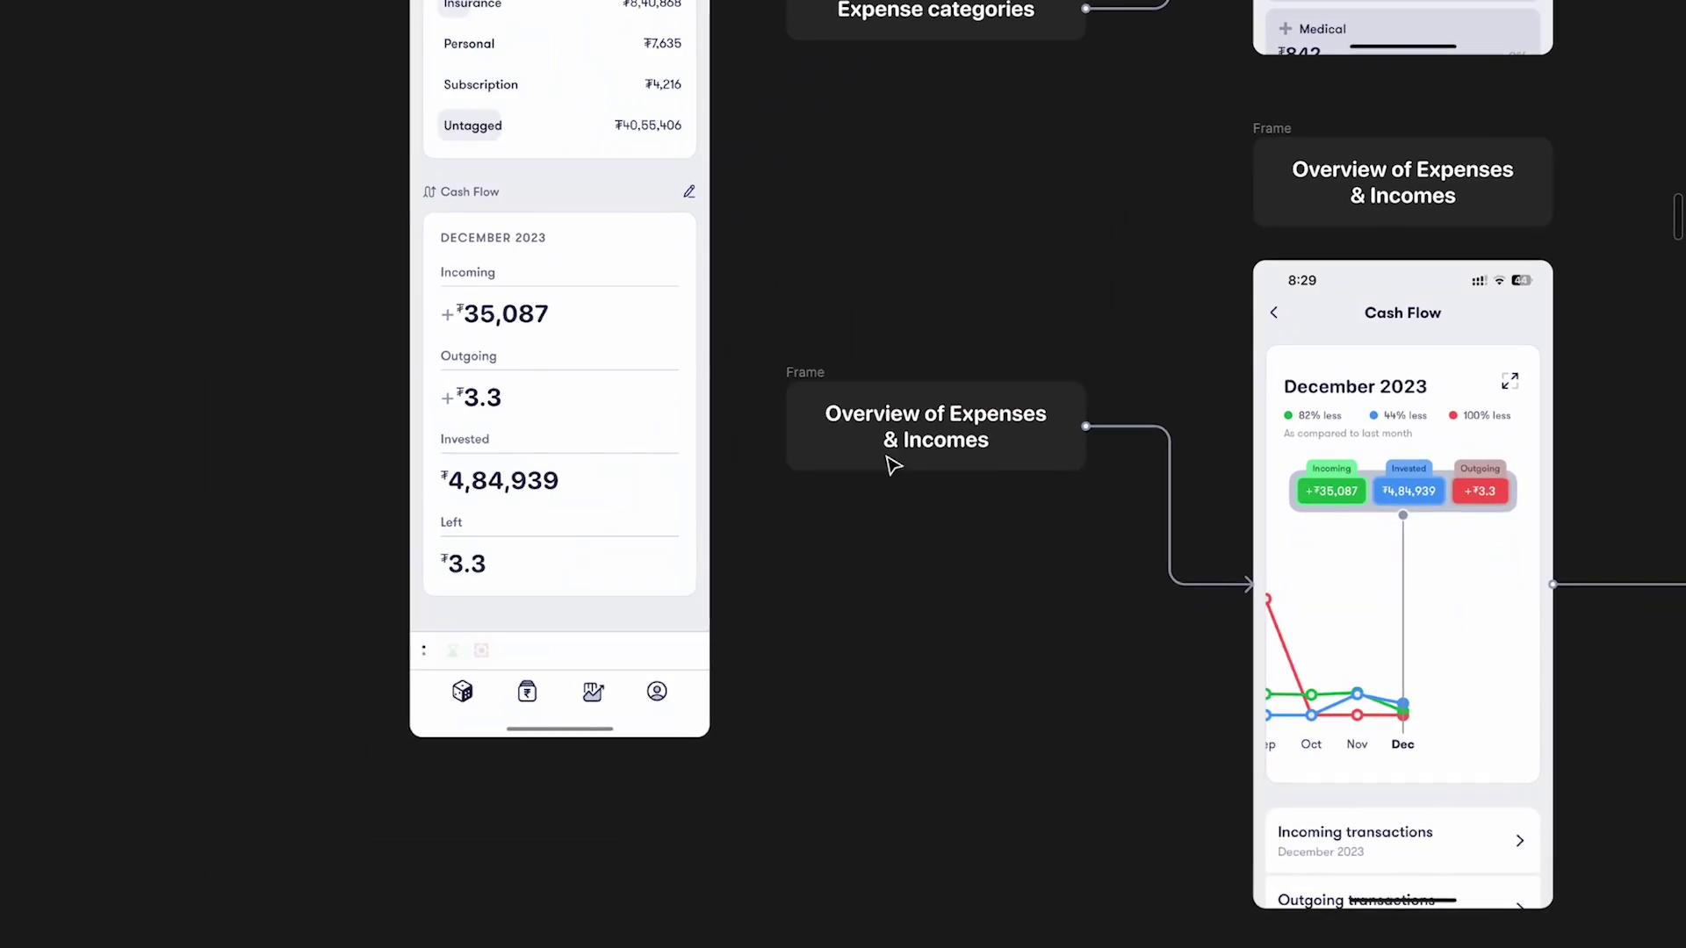
{"action": "scroll", "coordinate": [583, 438], "scroll_direction": "up", "scroll_amount": 4}
{"action": "scroll", "coordinate": [584, 437], "scroll_direction": "right", "scroll_amount": 3}
{"action": "scroll", "coordinate": [584, 438], "scroll_direction": "up", "scroll_amount": 1}
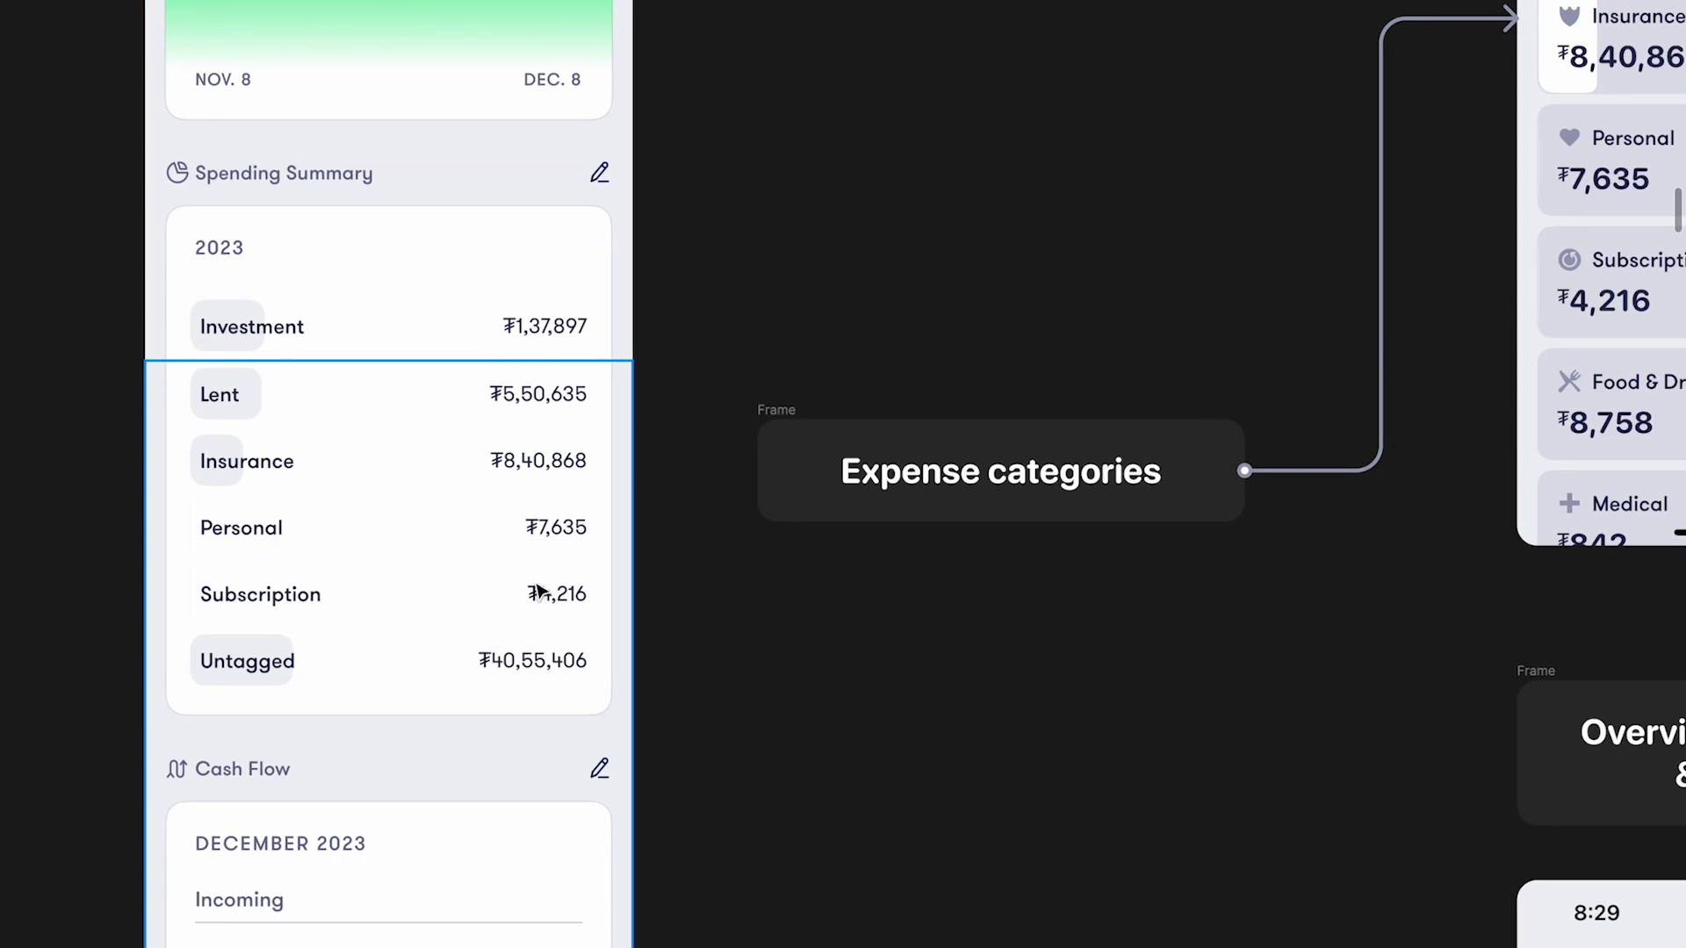
{"action": "scroll", "coordinate": [433, 583], "scroll_direction": "down", "scroll_amount": 5}
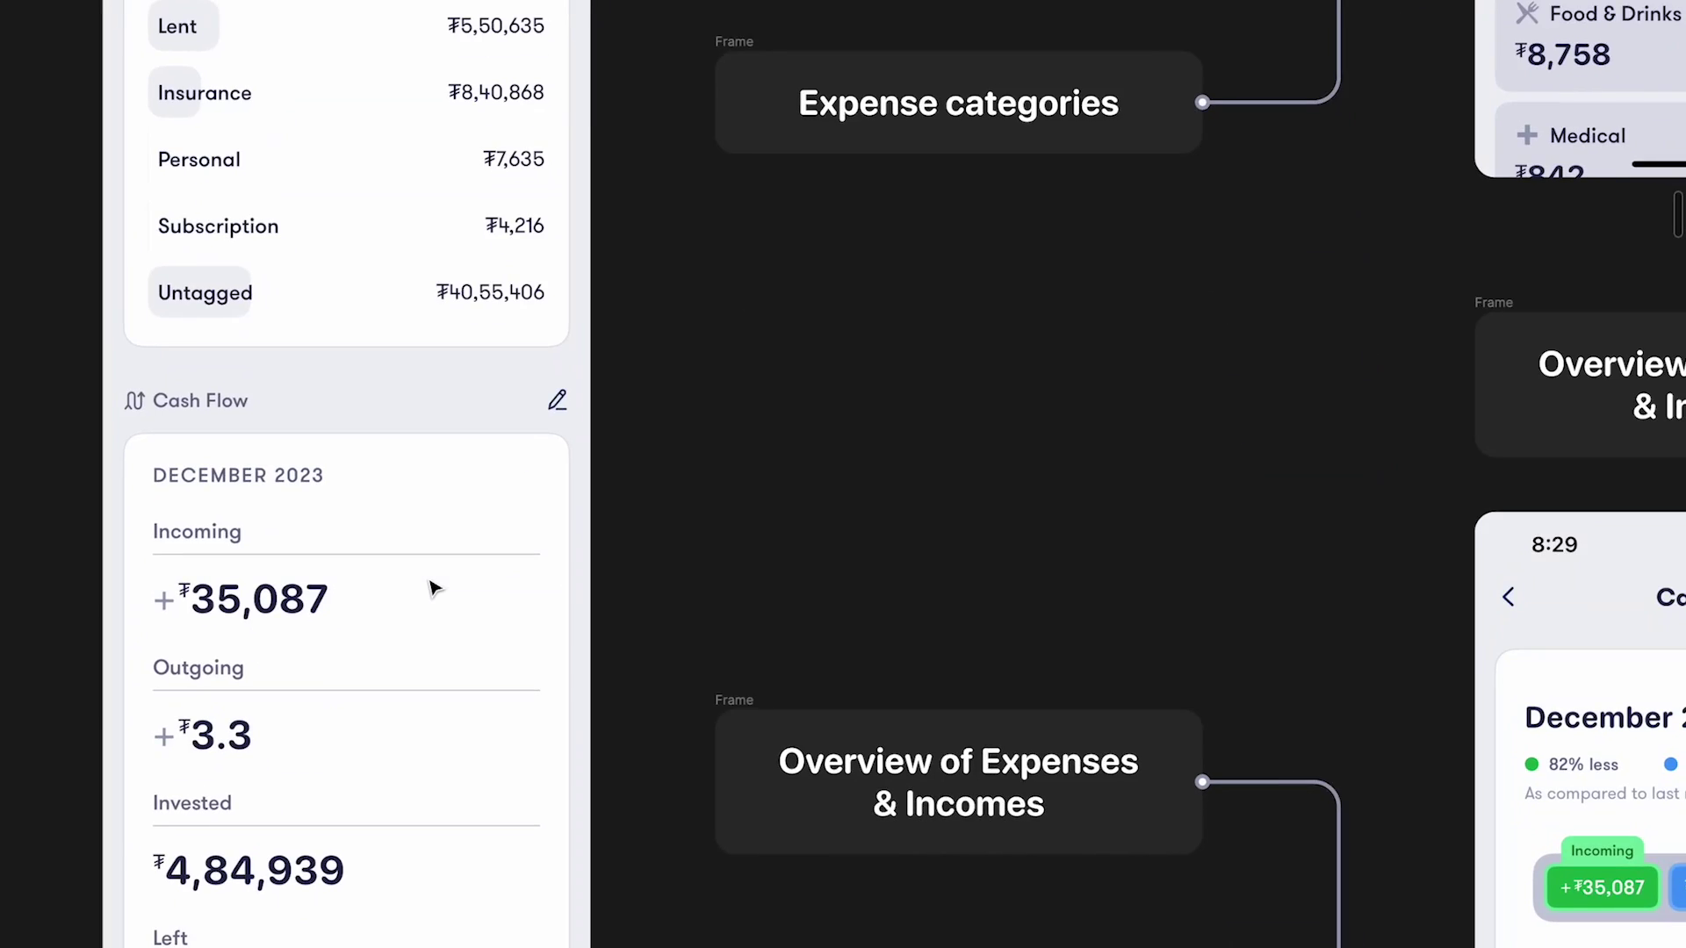
{"action": "scroll", "coordinate": [433, 588], "scroll_direction": "right", "scroll_amount": 6}
{"action": "scroll", "coordinate": [433, 587], "scroll_direction": "down", "scroll_amount": 3}
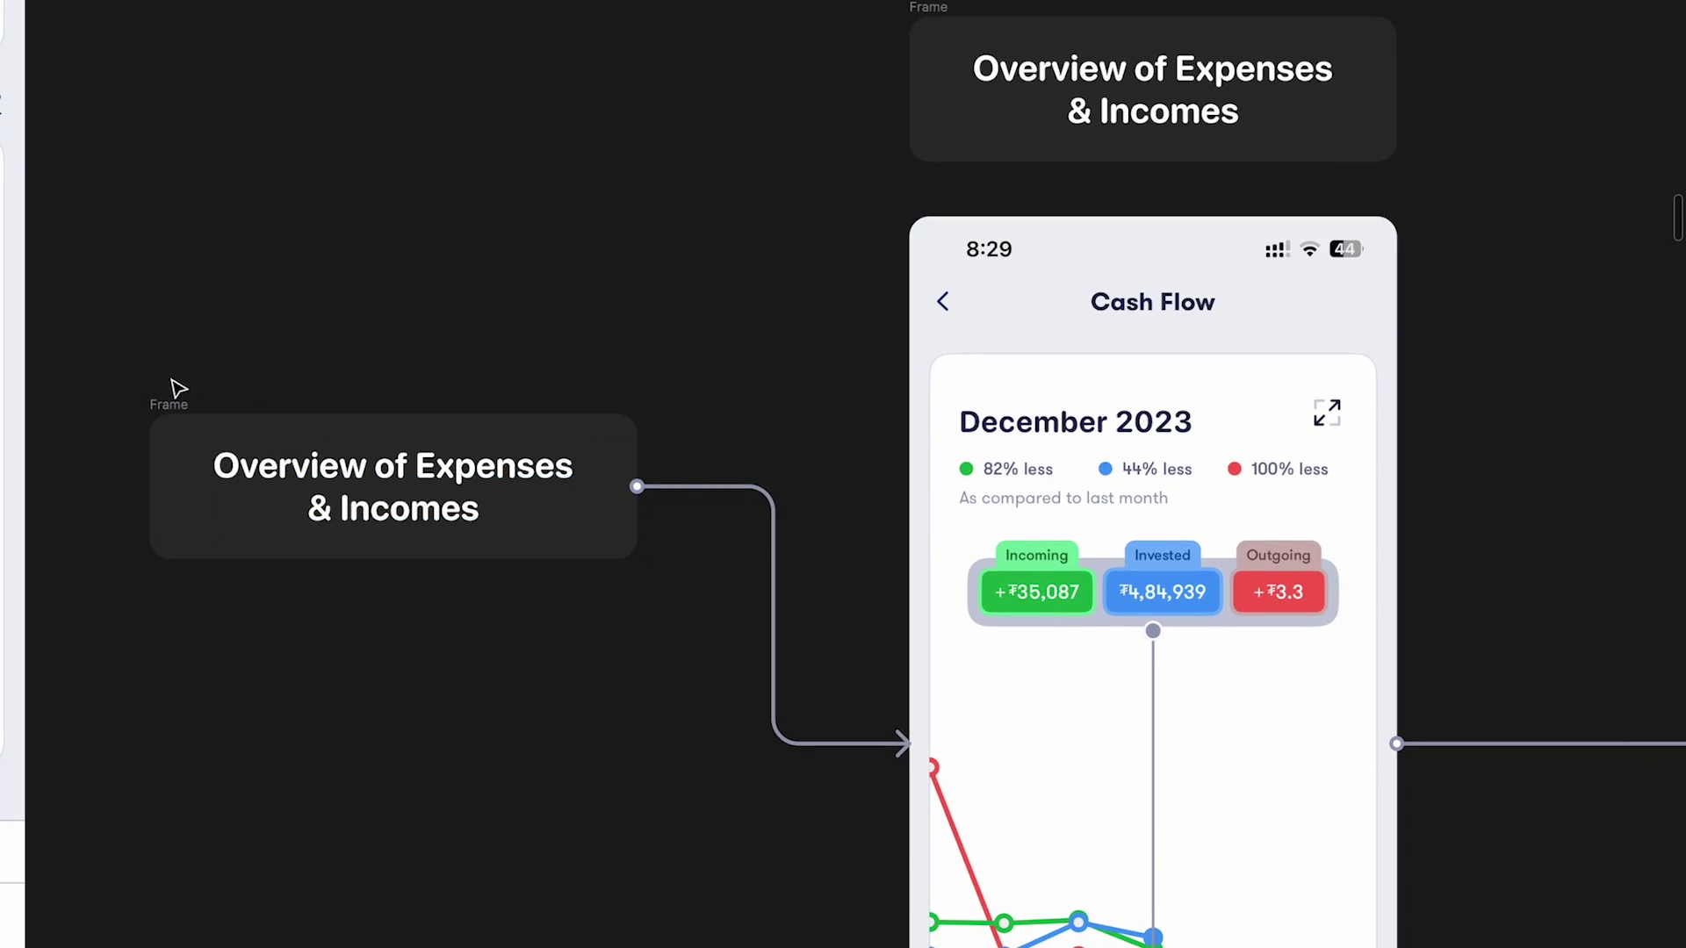
{"action": "scroll", "coordinate": [245, 387], "scroll_direction": "down", "scroll_amount": 2}
{"action": "scroll", "coordinate": [245, 387], "scroll_direction": "left", "scroll_amount": 3}
{"action": "scroll", "coordinate": [245, 387], "scroll_direction": "right", "scroll_amount": 4}
{"action": "scroll", "coordinate": [245, 387], "scroll_direction": "down", "scroll_amount": 2}
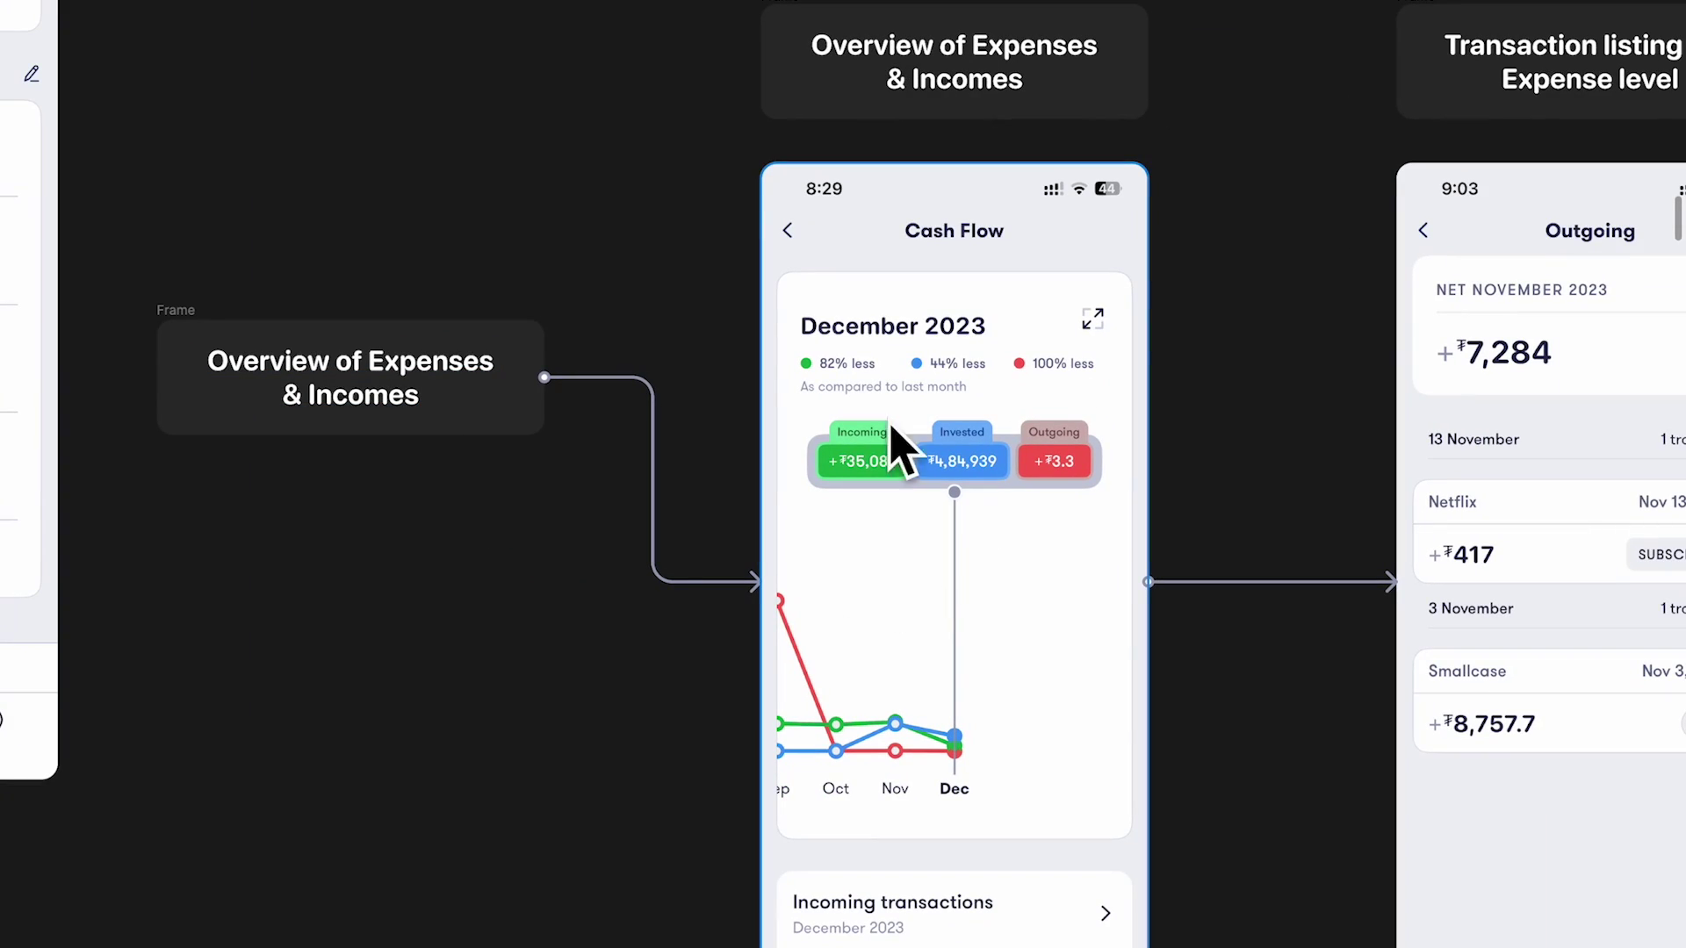
{"action": "scroll", "coordinate": [990, 572], "scroll_direction": "left", "scroll_amount": 7}
{"action": "scroll", "coordinate": [990, 571], "scroll_direction": "up", "scroll_amount": 1}
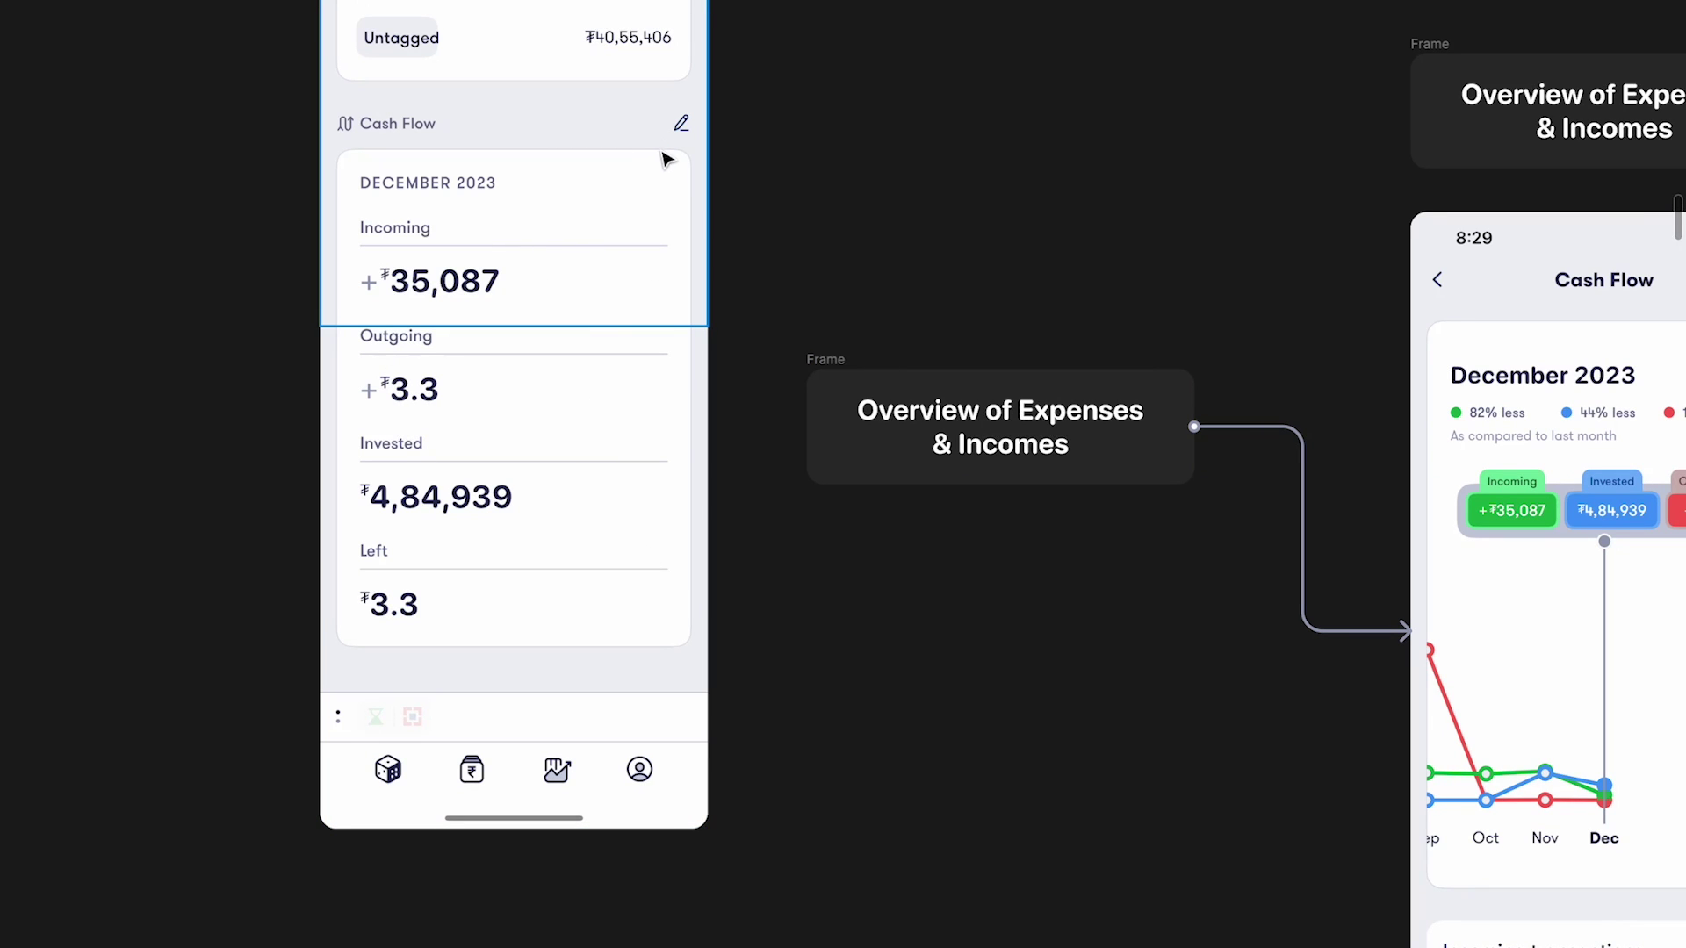
Compare the category entries in the Home Screen's Spending Summary with the December 2023 Cash Flow card beneath it.
{"action": "scroll", "coordinate": [657, 167], "scroll_direction": "up", "scroll_amount": 6}
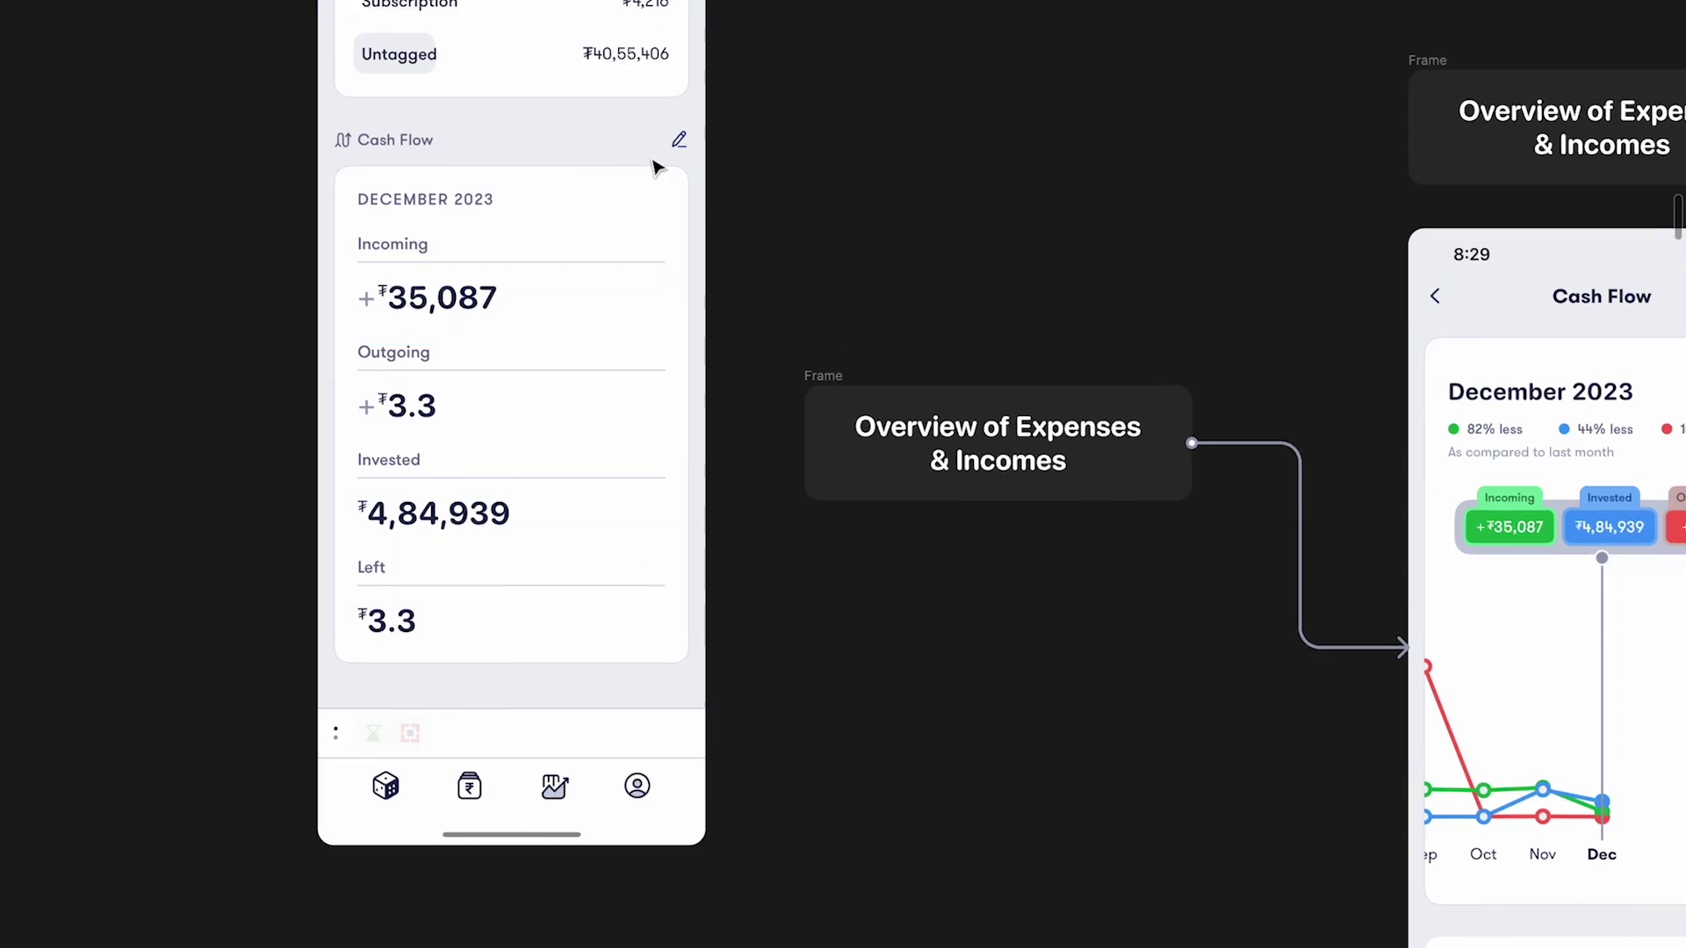
{"action": "scroll", "coordinate": [591, 342], "scroll_direction": "up", "scroll_amount": 3}
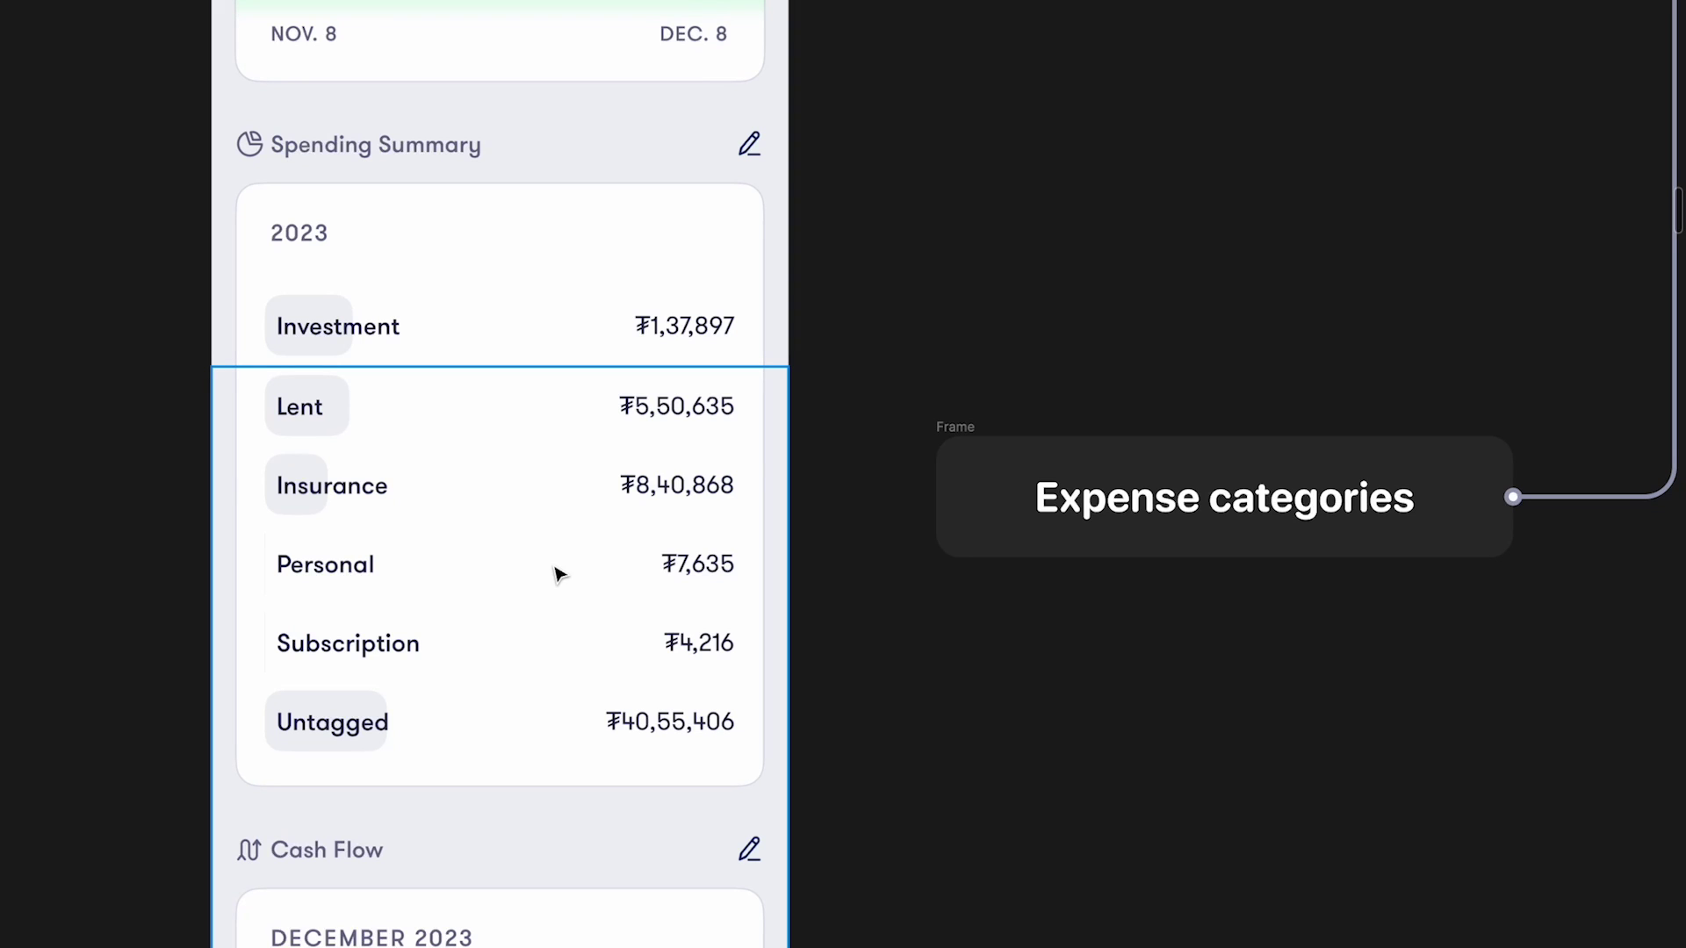
{"action": "scroll", "coordinate": [555, 575], "scroll_direction": "down", "scroll_amount": 7}
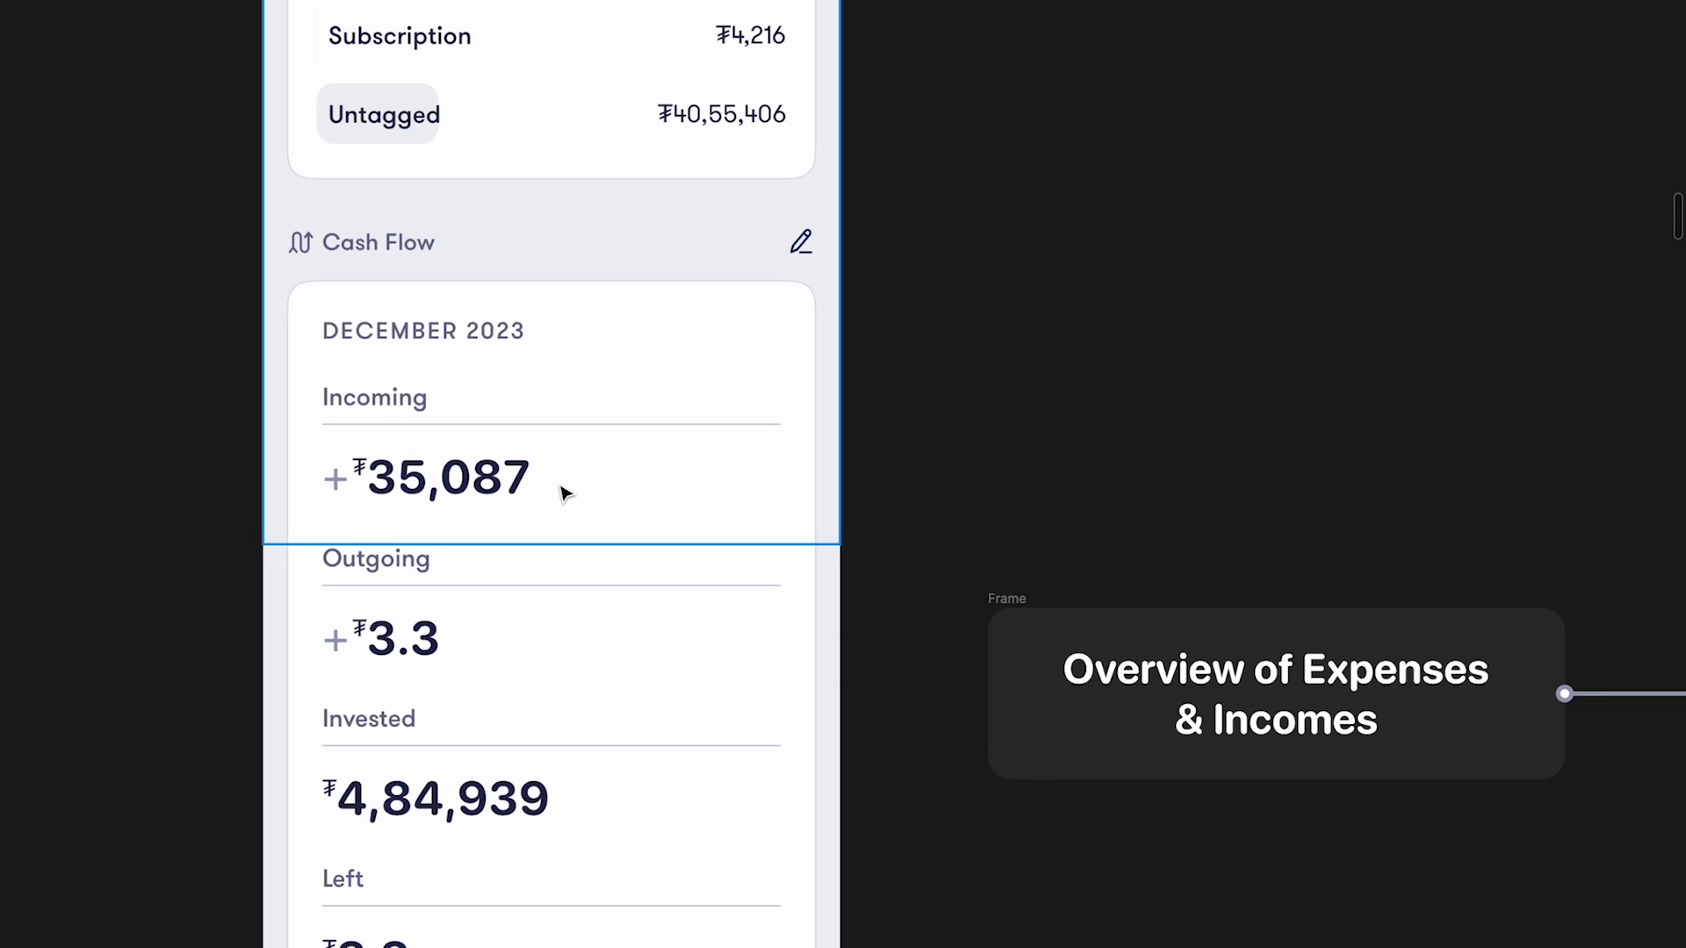
{"action": "scroll", "coordinate": [564, 493], "scroll_direction": "down", "scroll_amount": 3}
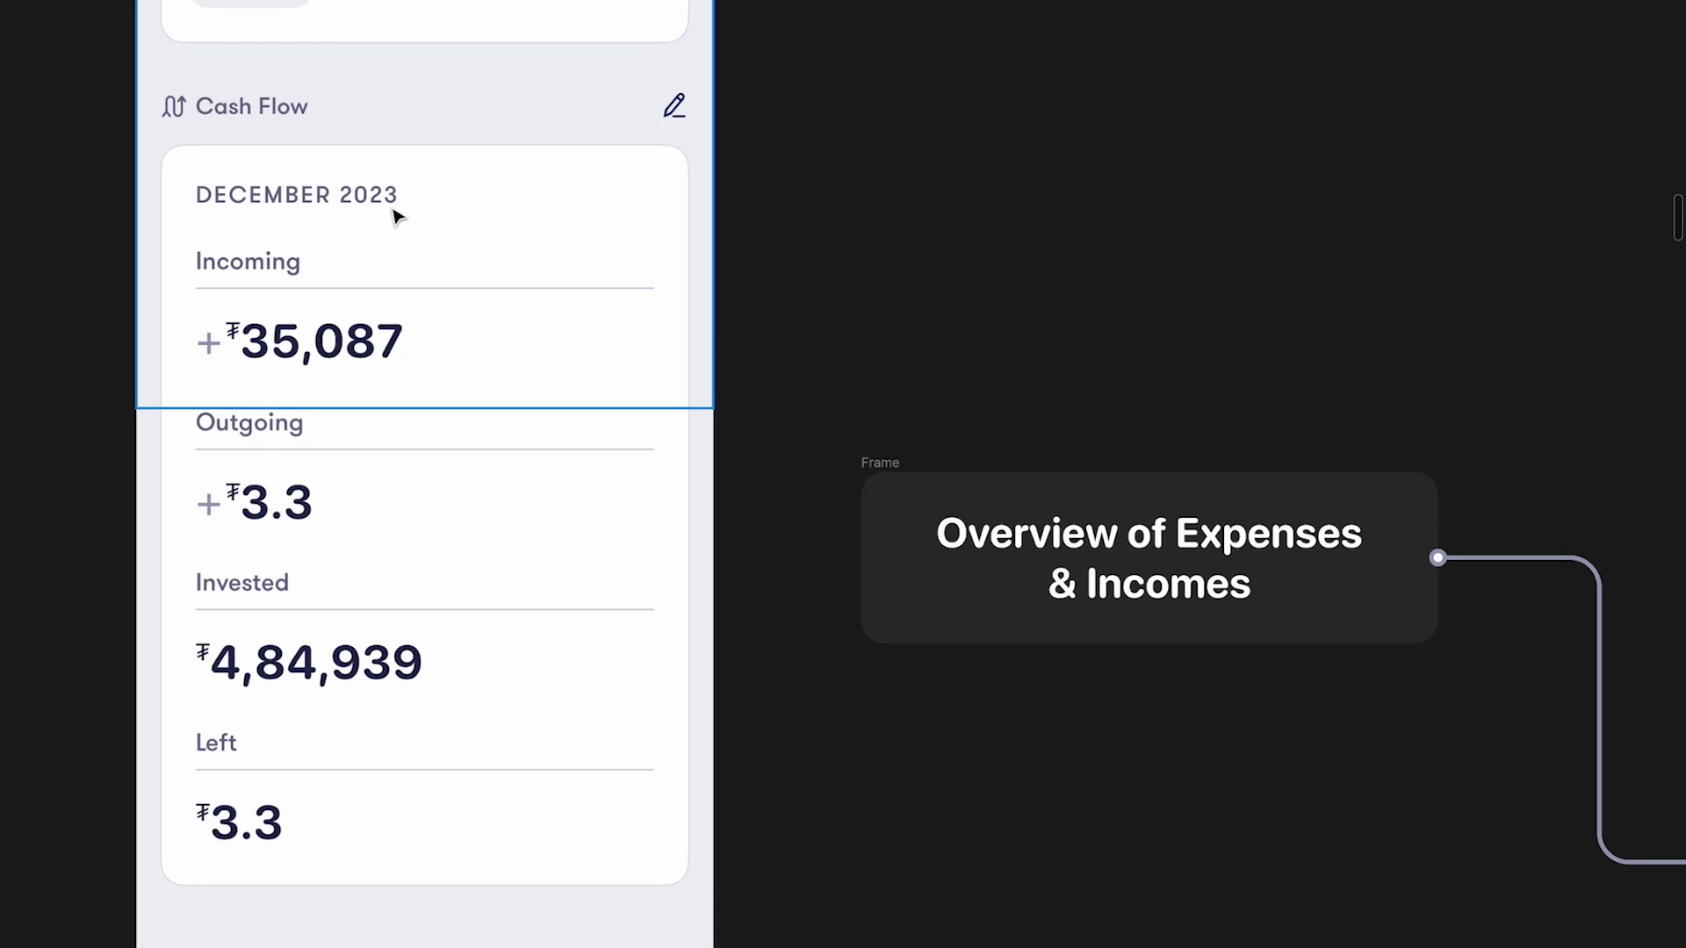
Check the Home Screen's Cash Flow amounts against the Incoming, Invested and Outgoing figures and monthly chart on the Cash Flow screen.
{"action": "scroll", "coordinate": [395, 219], "scroll_direction": "down", "scroll_amount": 5}
{"action": "scroll", "coordinate": [395, 223], "scroll_direction": "right", "scroll_amount": 5}
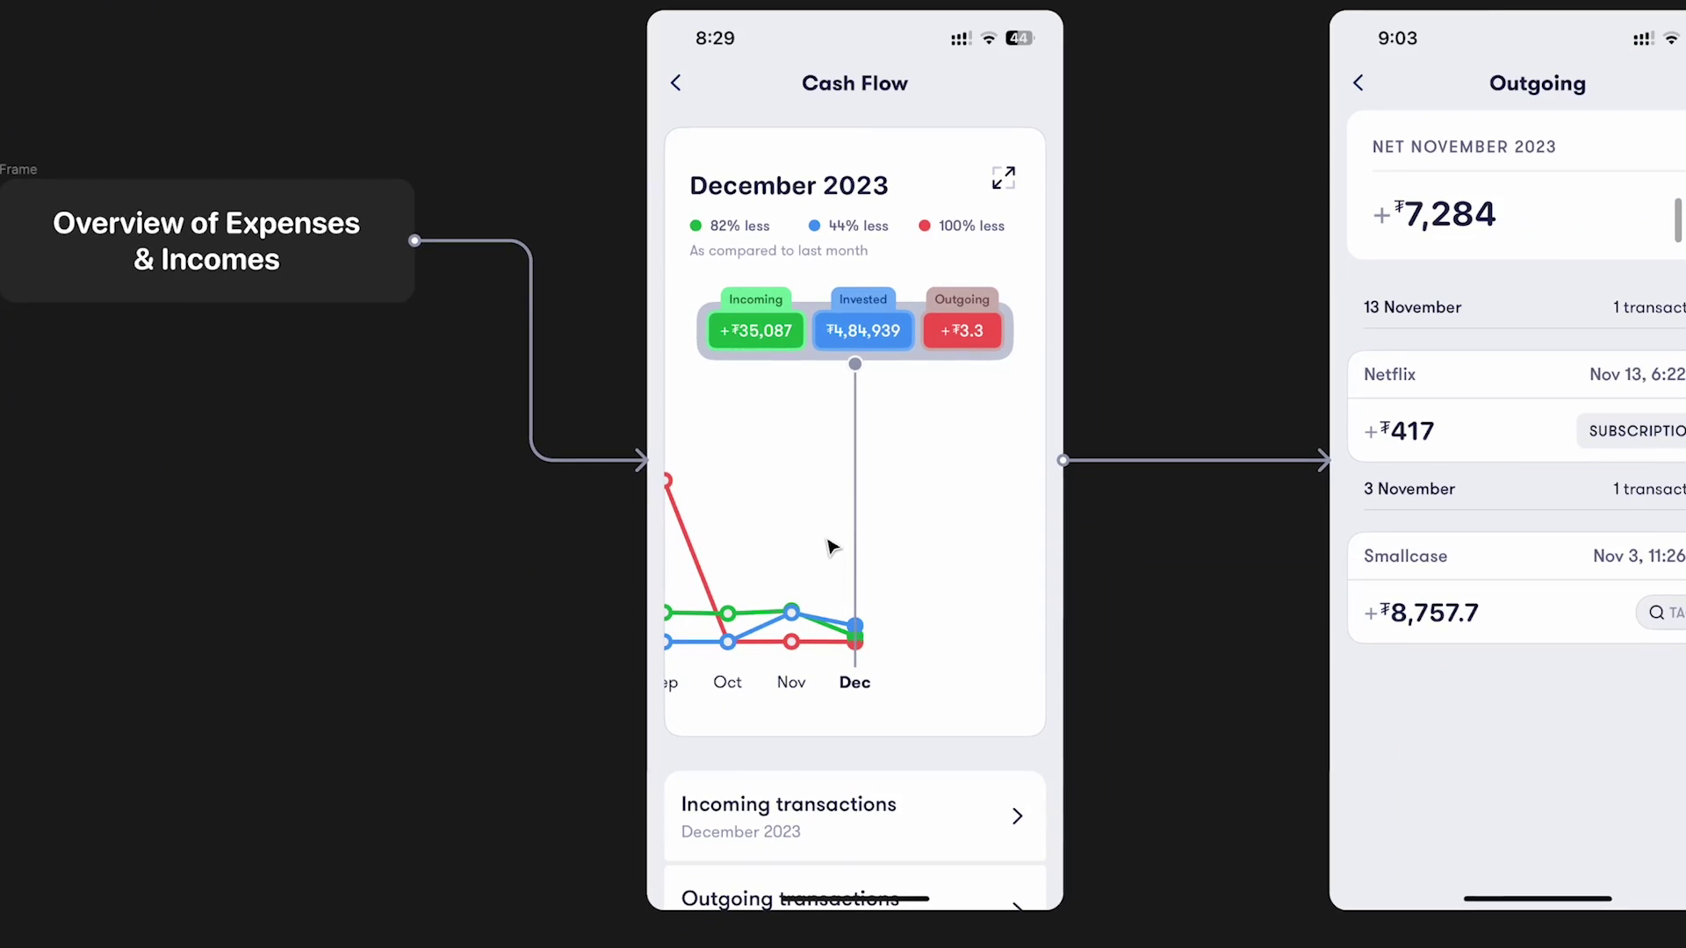
{"action": "scroll", "coordinate": [831, 545], "scroll_direction": "up", "scroll_amount": 5}
{"action": "scroll", "coordinate": [832, 545], "scroll_direction": "left", "scroll_amount": 1}
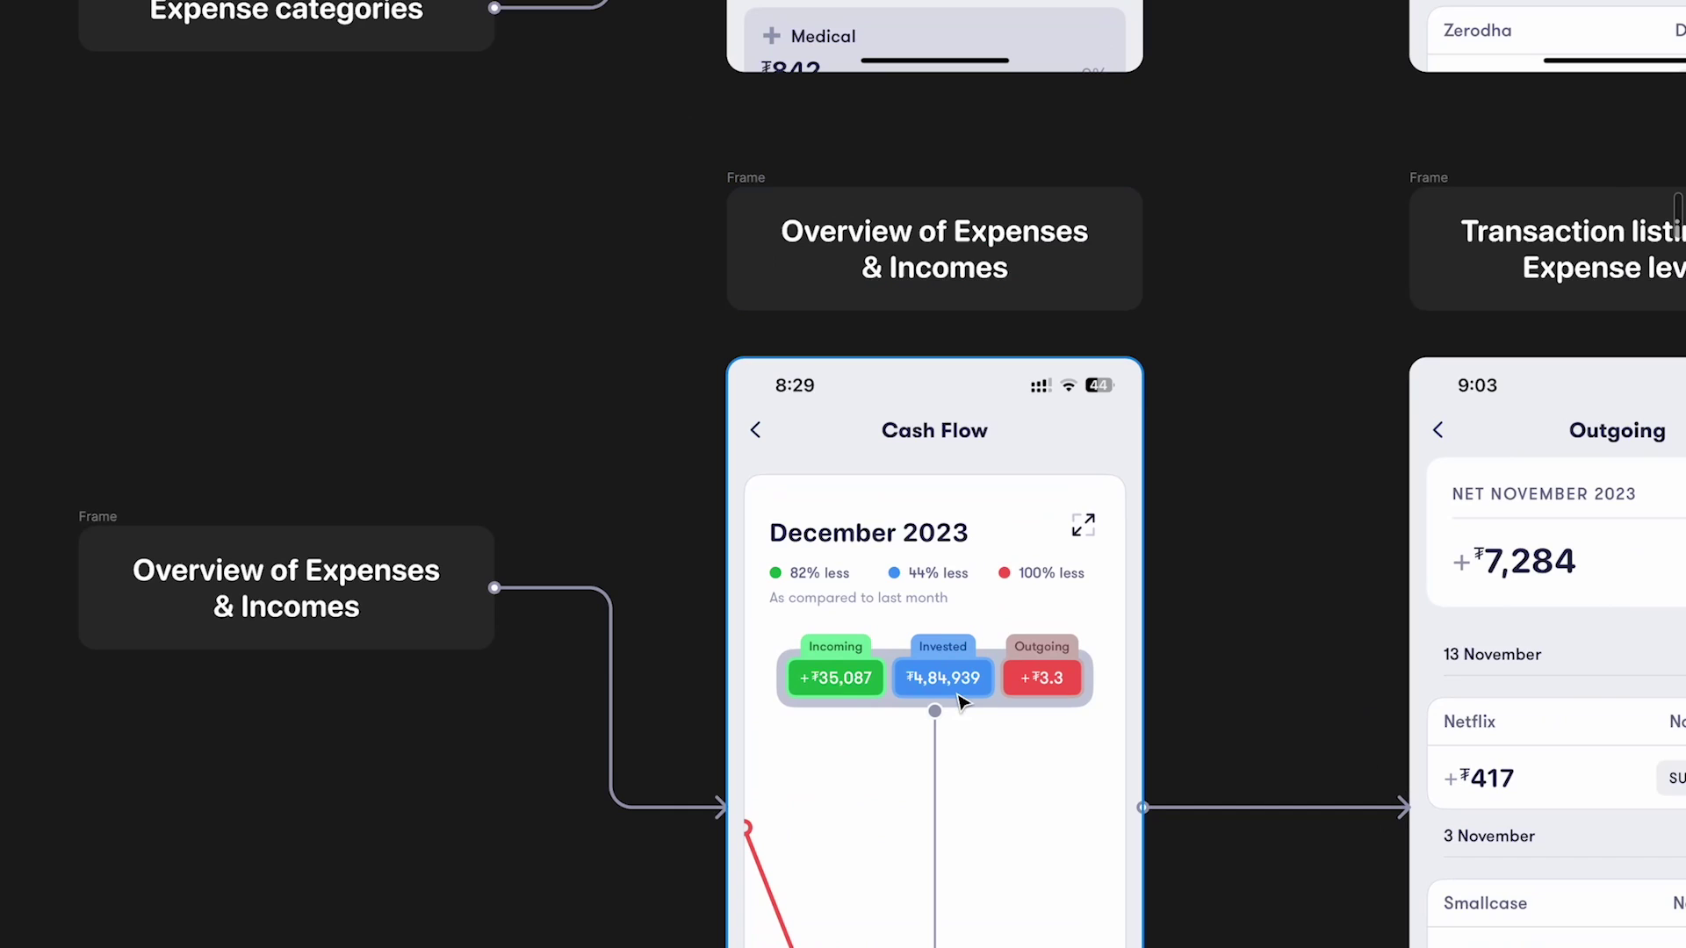
{"action": "scroll", "coordinate": [878, 597], "scroll_direction": "left", "scroll_amount": 5}
{"action": "scroll", "coordinate": [328, 391], "scroll_direction": "up", "scroll_amount": 2}
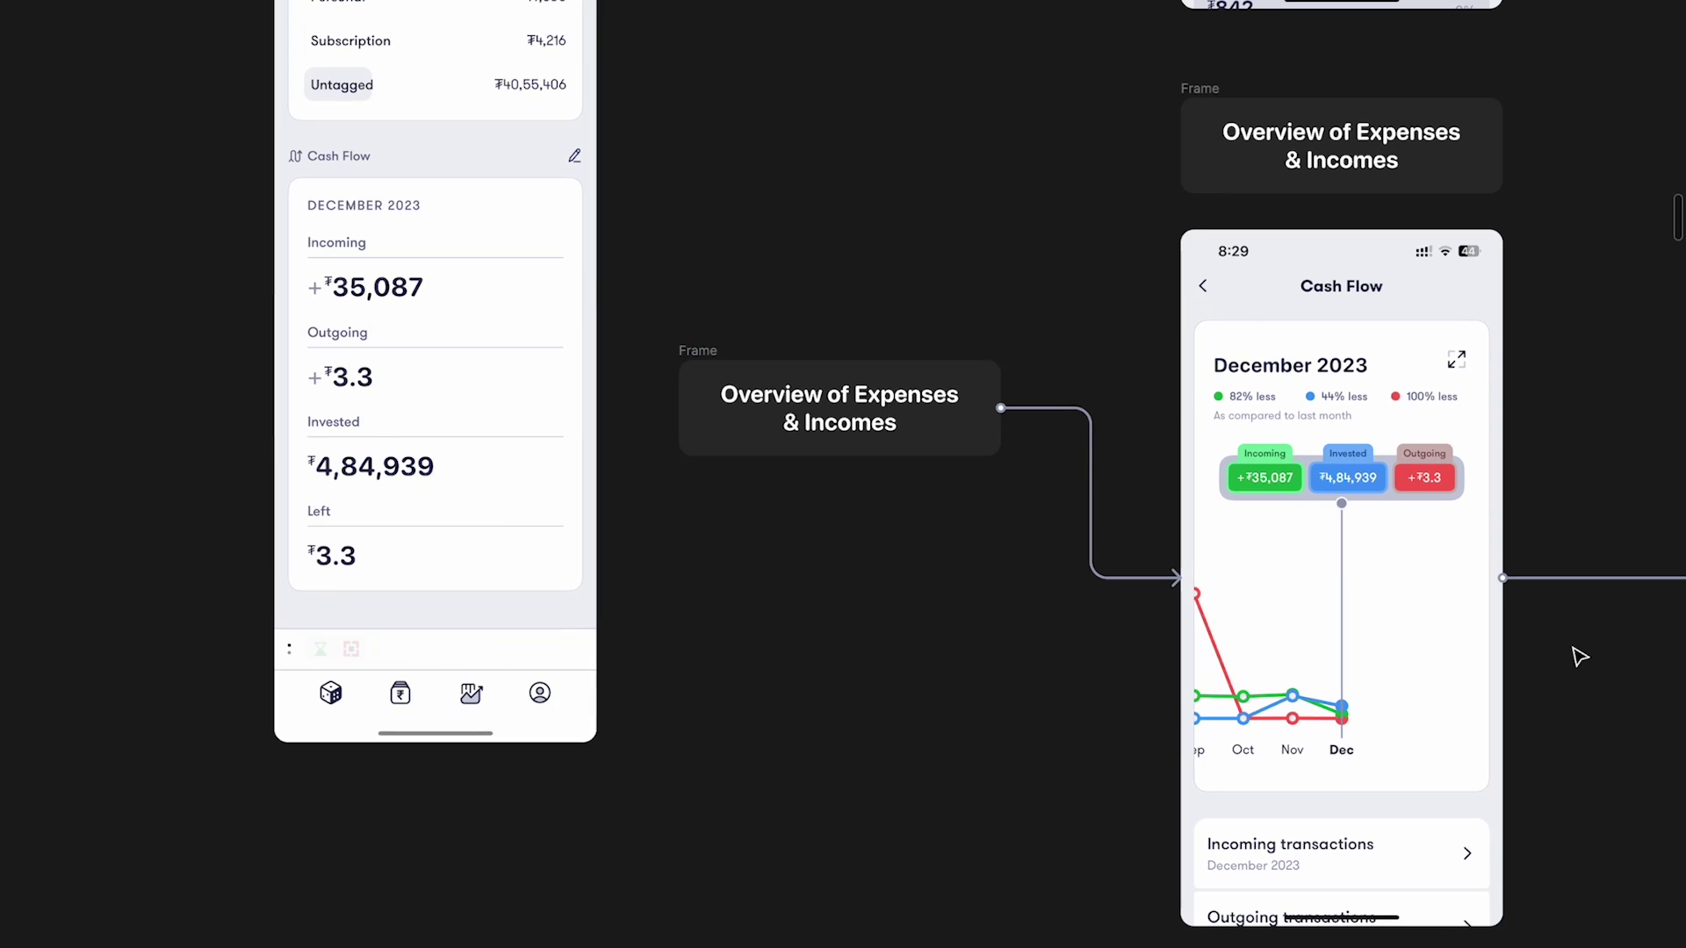
{"action": "scroll", "coordinate": [1578, 656], "scroll_direction": "down", "scroll_amount": 2}
{"action": "scroll", "coordinate": [1578, 657], "scroll_direction": "right", "scroll_amount": 2}
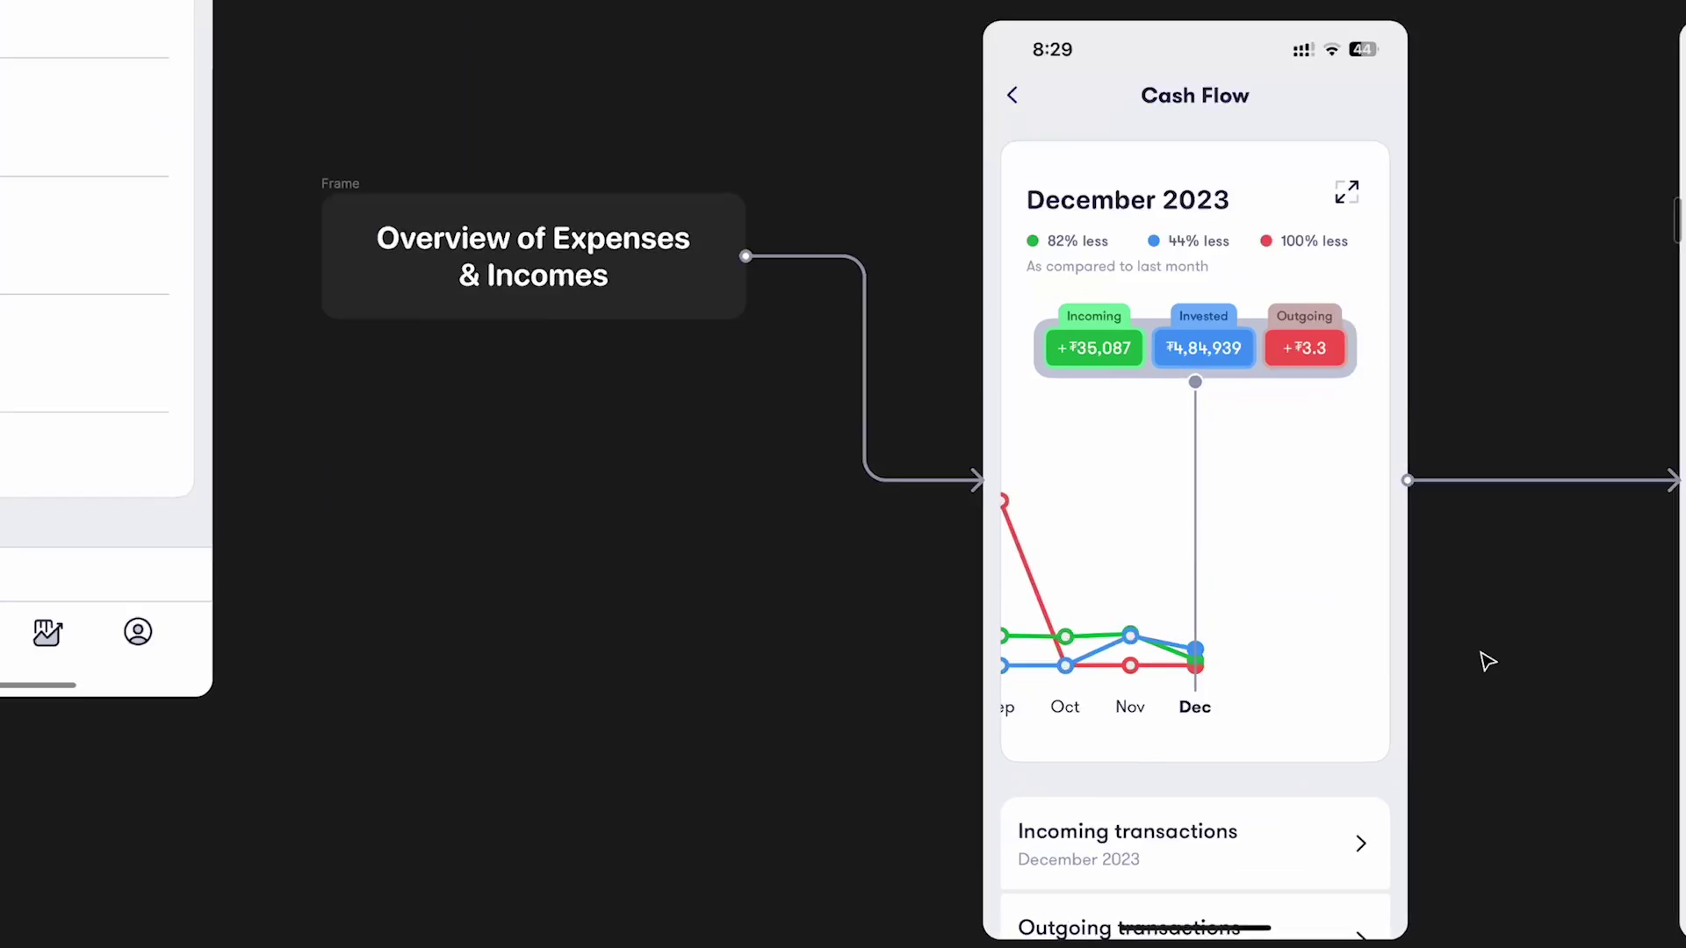
{"action": "scroll", "coordinate": [1076, 830], "scroll_direction": "down", "scroll_amount": 3}
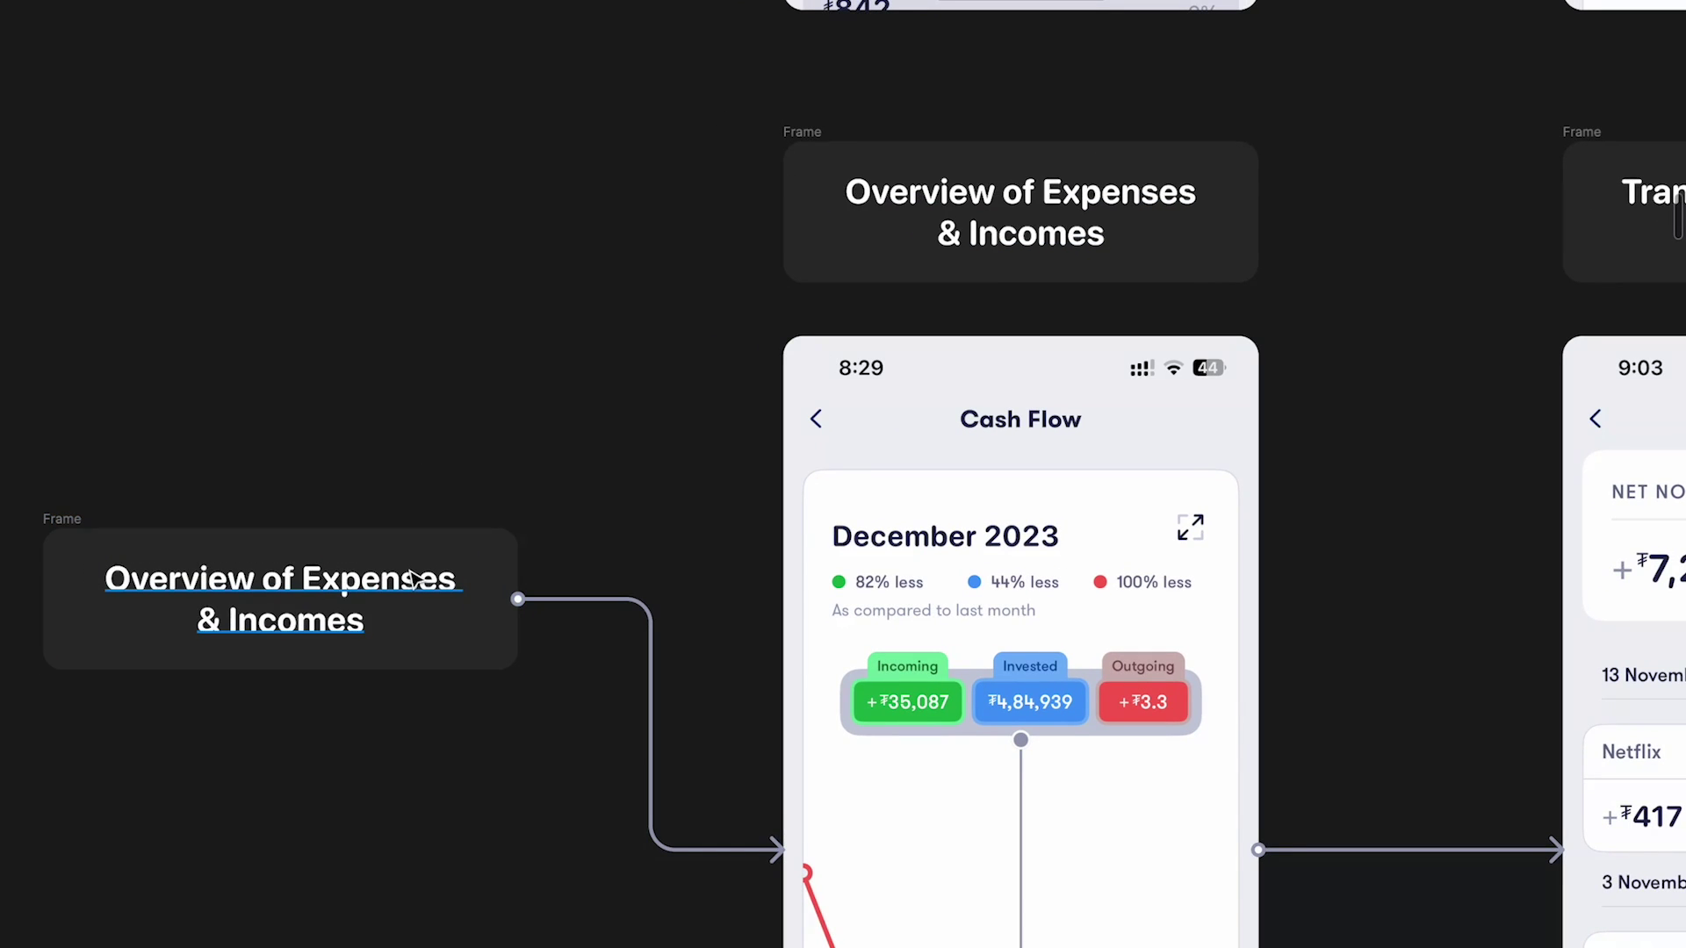
Review how Spending Summary relates to the Expense categories label and Cash Flow to the Overview of Expenses & Incomes label.
{"action": "scroll", "coordinate": [412, 577], "scroll_direction": "up", "scroll_amount": 10}
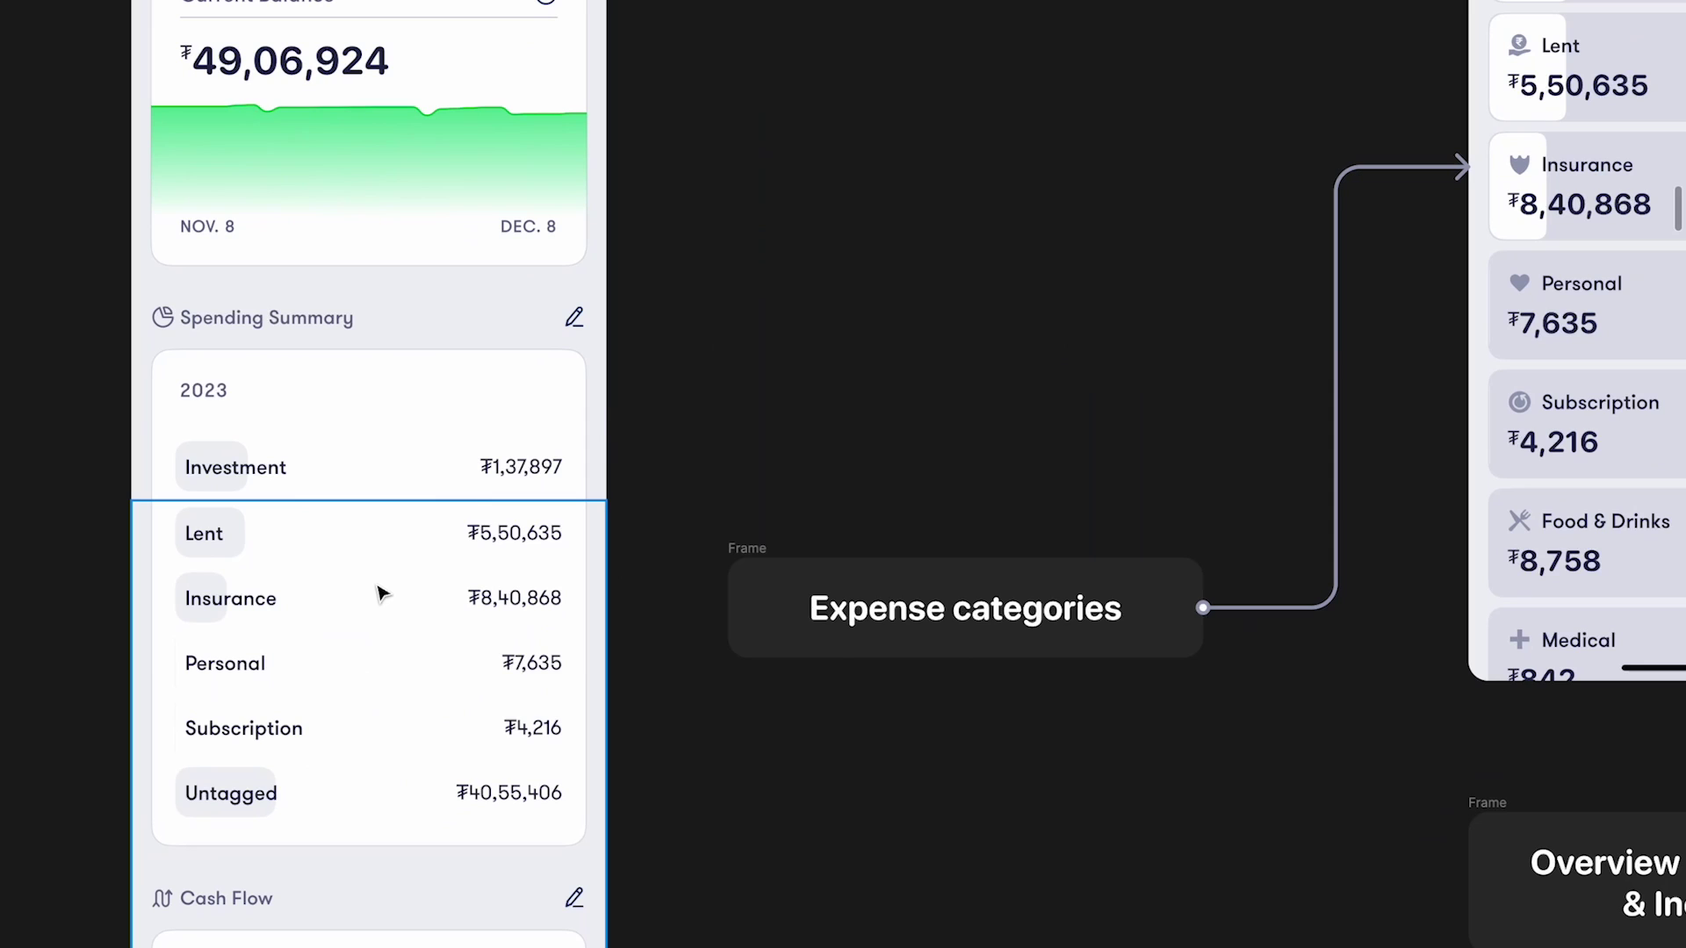
{"action": "scroll", "coordinate": [380, 594], "scroll_direction": "down", "scroll_amount": 2}
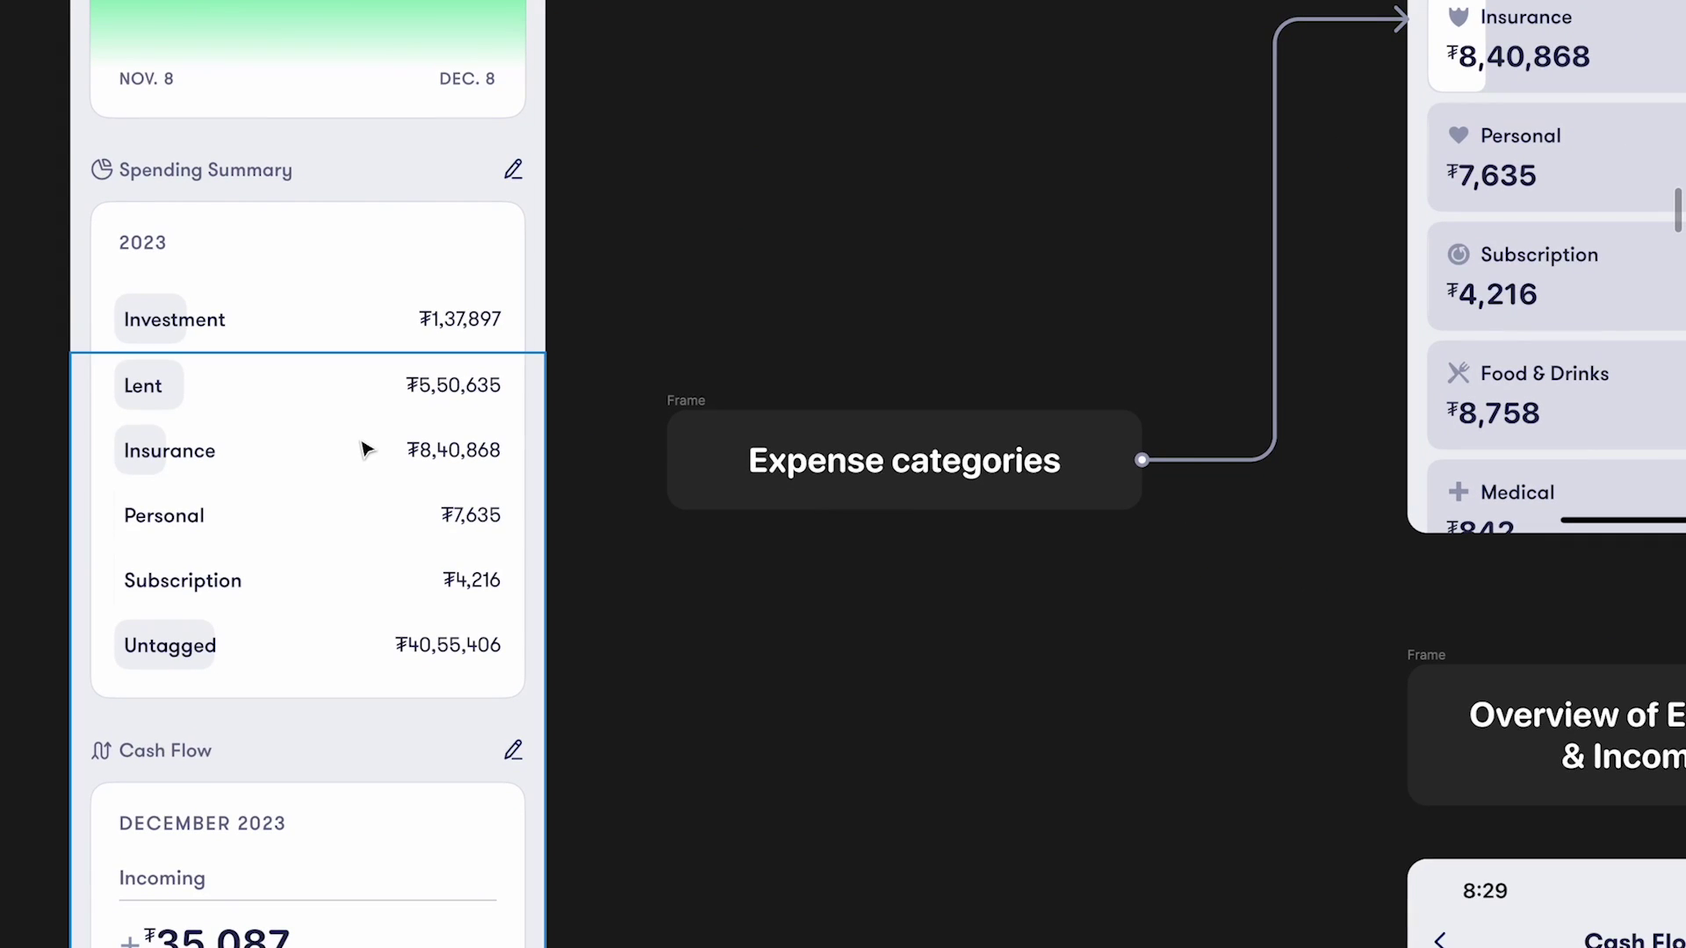
{"action": "scroll", "coordinate": [364, 449], "scroll_direction": "down", "scroll_amount": 6}
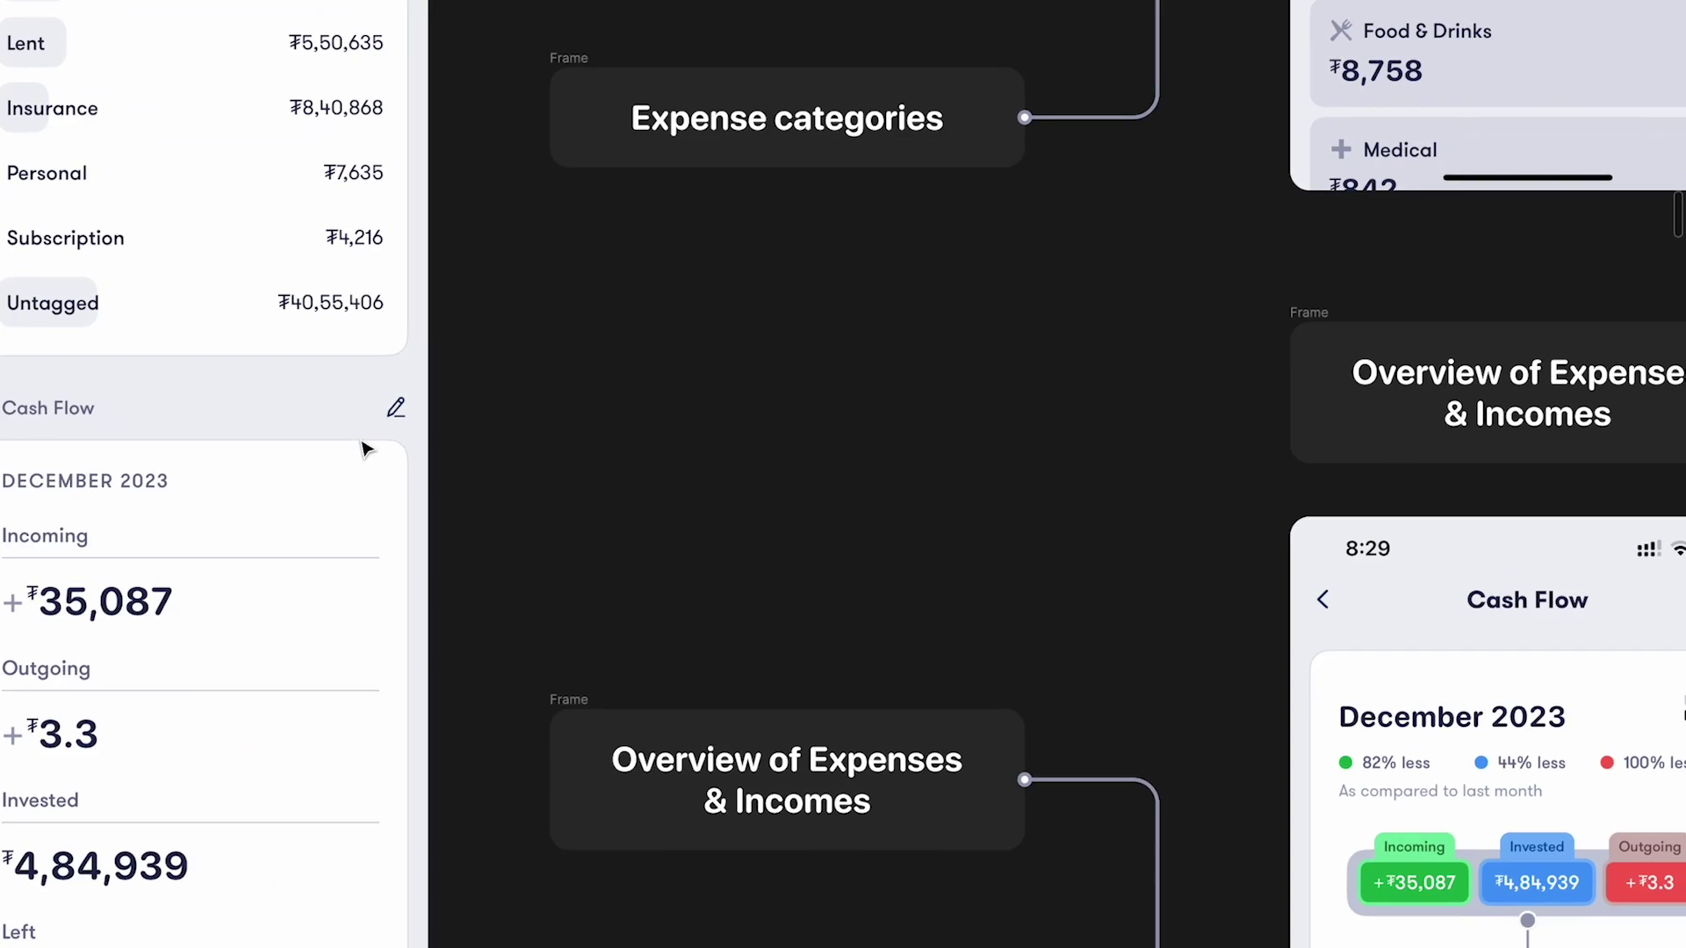
{"action": "scroll", "coordinate": [681, 647], "scroll_direction": "up", "scroll_amount": 3, "text": "ctrl"}
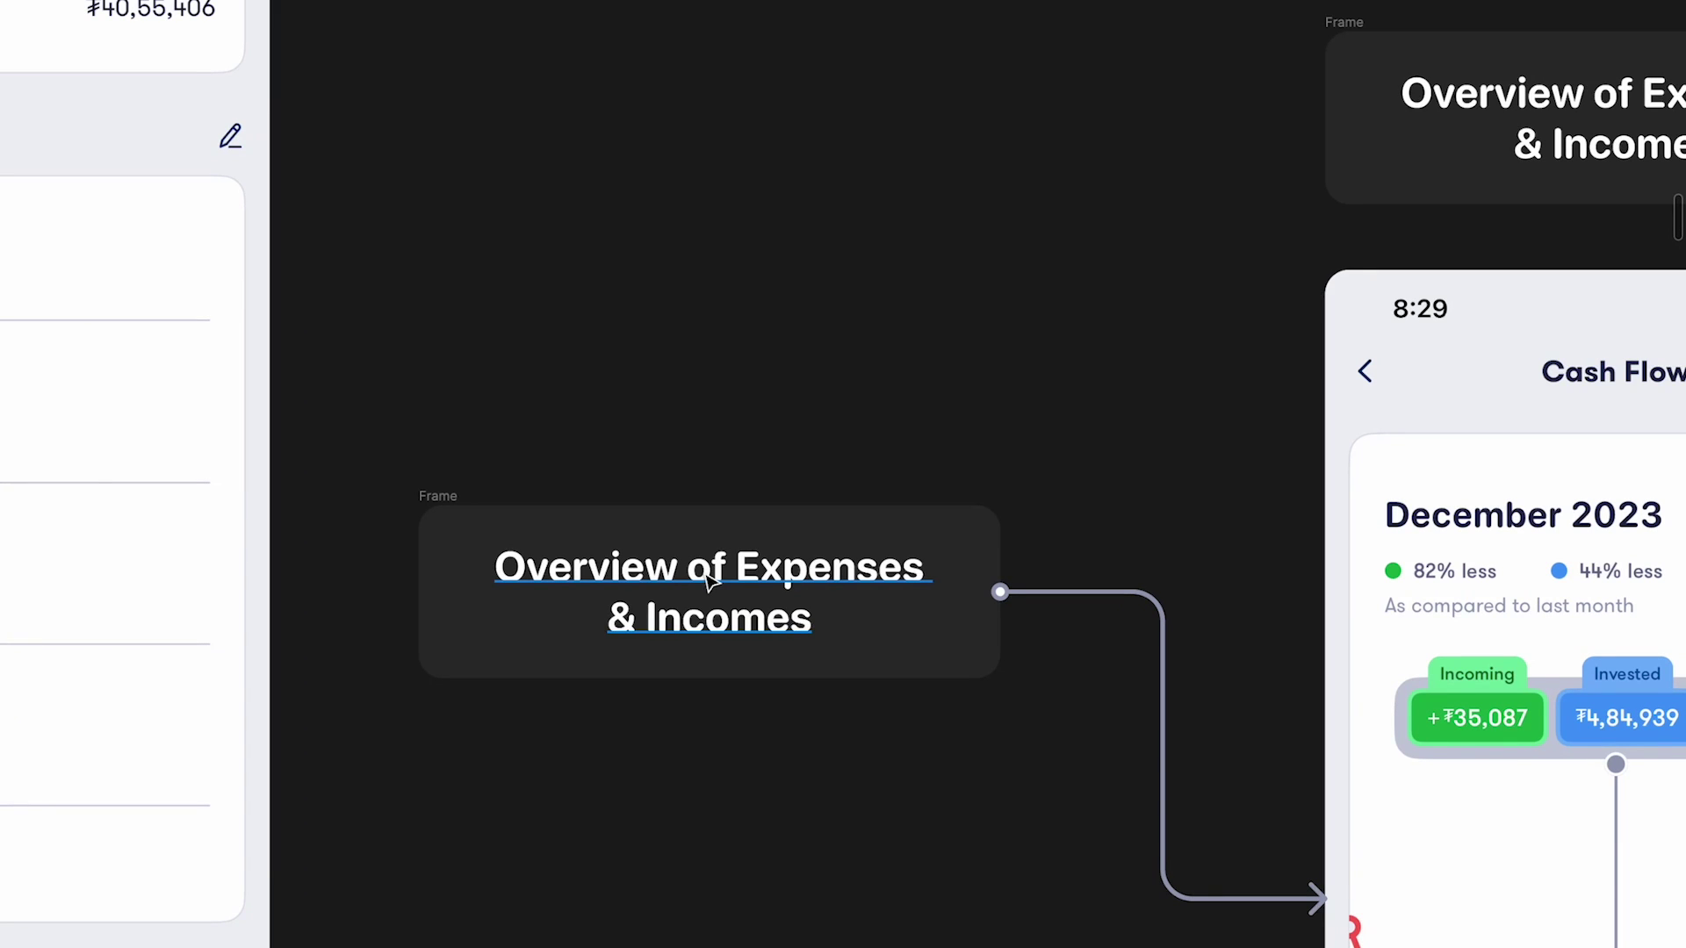
{"action": "scroll", "coordinate": [709, 582], "scroll_direction": "down", "scroll_amount": 2, "text": "ctrl"}
{"action": "scroll", "coordinate": [708, 580], "scroll_direction": "up", "scroll_amount": 6}
{"action": "scroll", "coordinate": [708, 580], "scroll_direction": "left", "scroll_amount": 3}
{"action": "scroll", "coordinate": [415, 425], "scroll_direction": "up", "scroll_amount": 3, "text": "ctrl"}
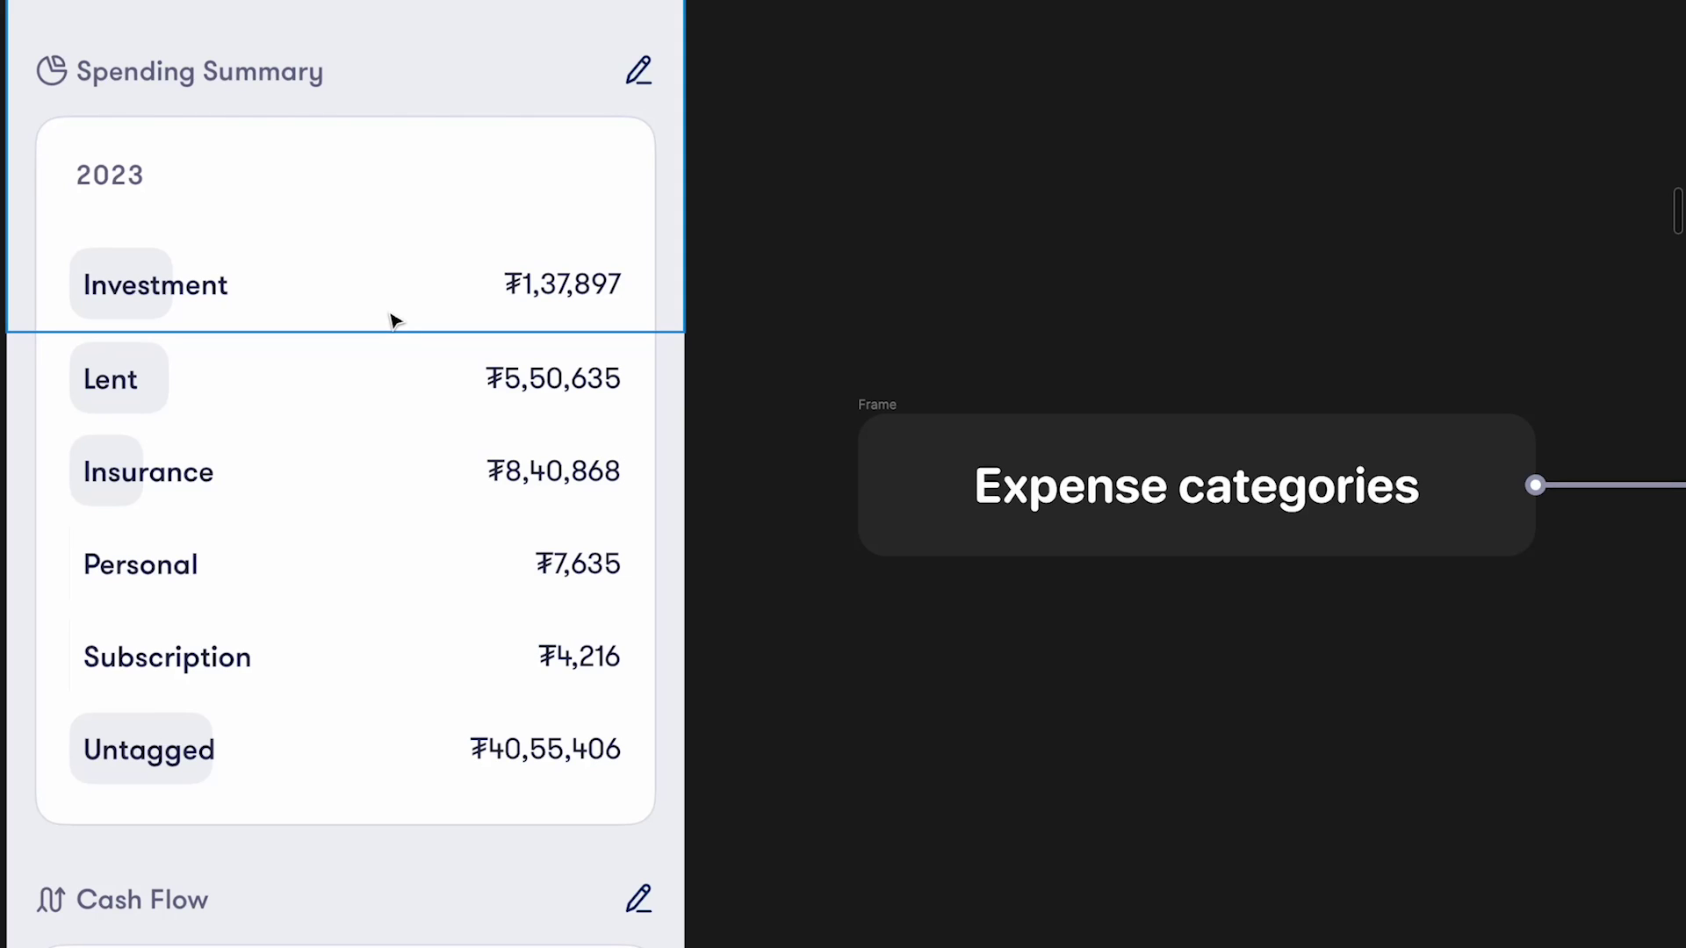
Trace the flow from Spending Summary and the Cash Flow card to the Cash Flow screen's month-by-month line chart.
{"action": "scroll", "coordinate": [1196, 410], "scroll_direction": "down", "scroll_amount": 15}
{"action": "scroll", "coordinate": [1196, 410], "scroll_direction": "right", "scroll_amount": 10}
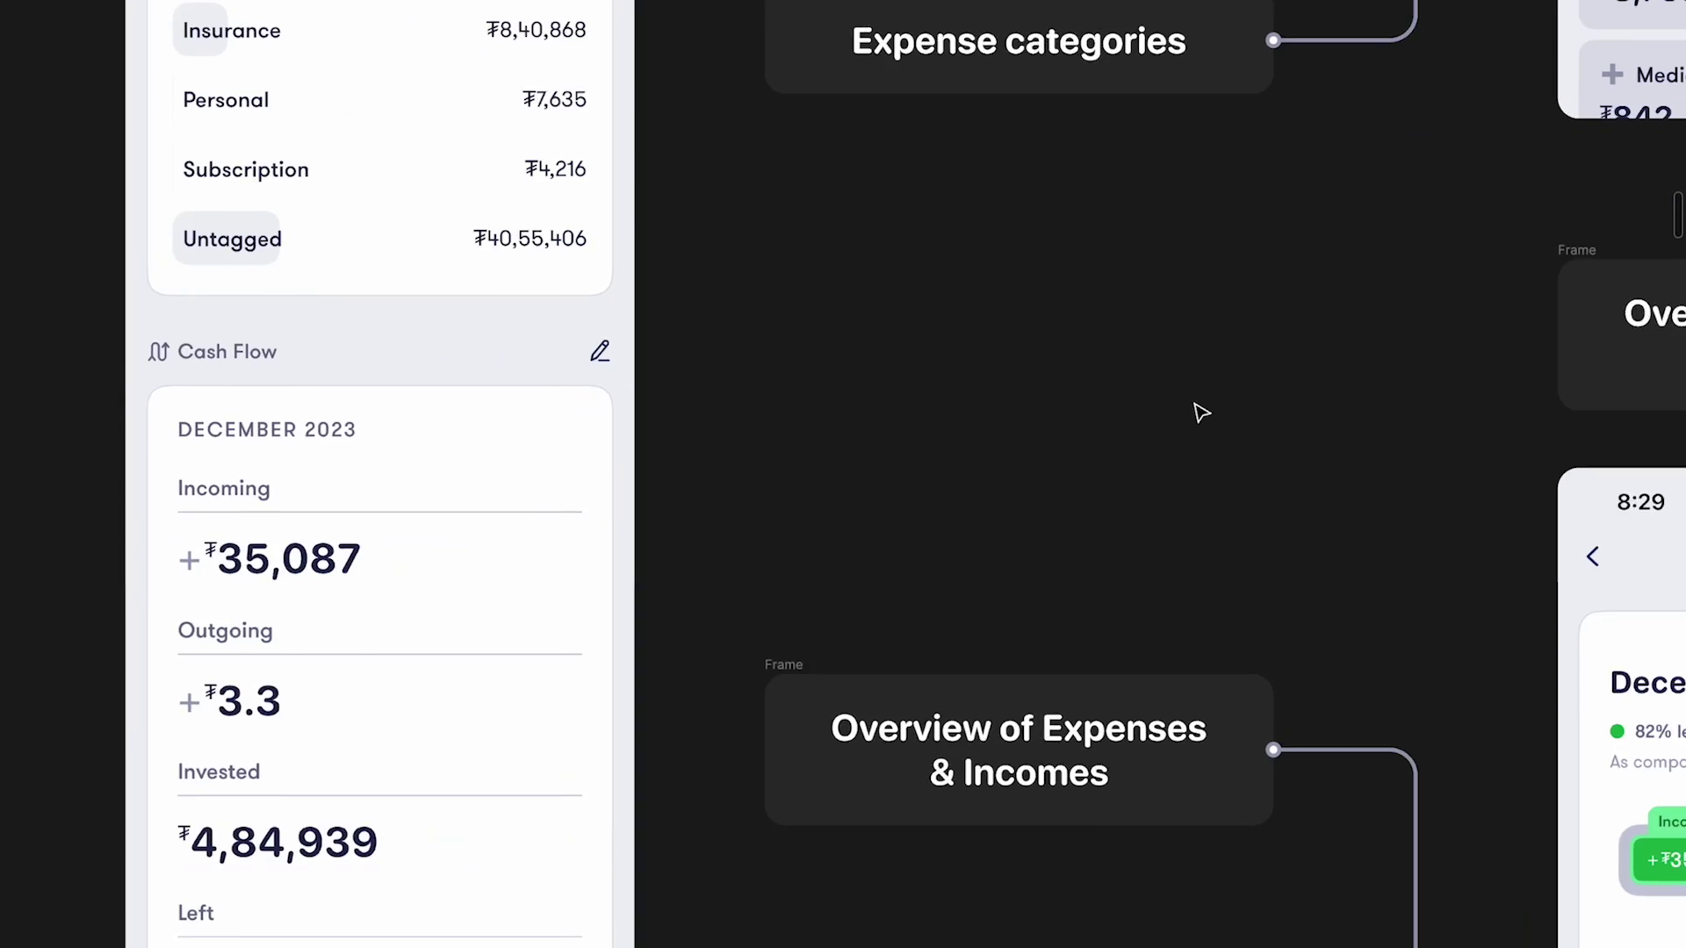
{"action": "scroll", "coordinate": [1197, 410], "scroll_direction": "down", "scroll_amount": 5}
{"action": "scroll", "coordinate": [1196, 410], "scroll_direction": "right", "scroll_amount": 4}
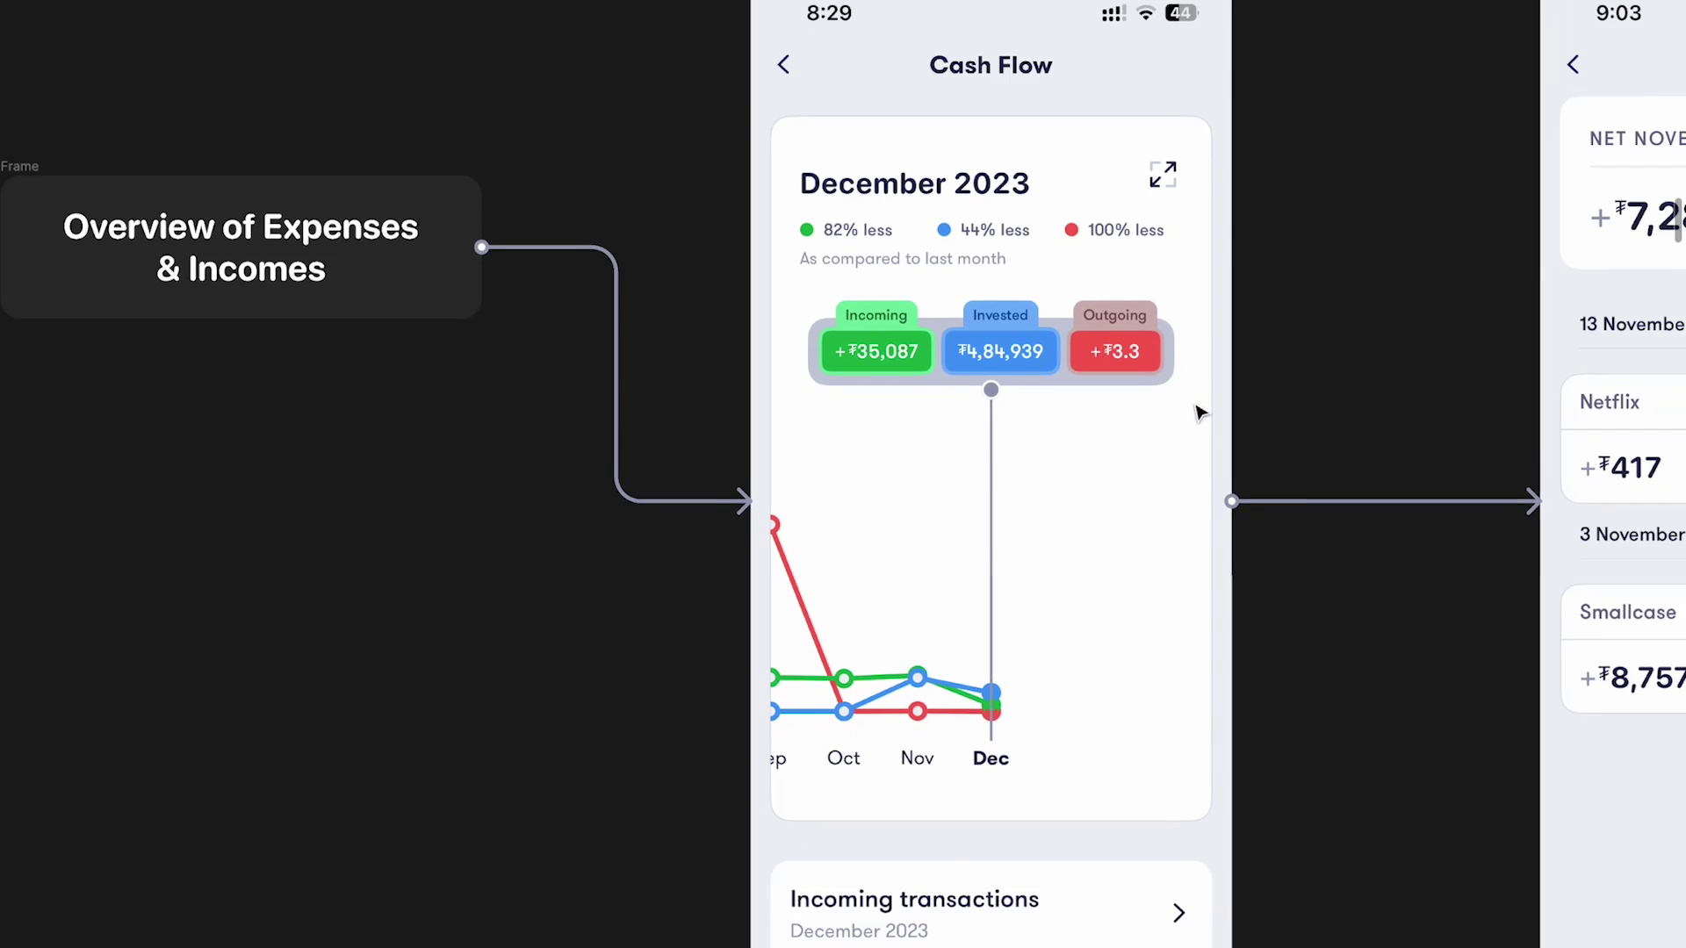
{"action": "scroll", "coordinate": [767, 769], "scroll_direction": "up", "scroll_amount": 2}
{"action": "scroll", "coordinate": [766, 769], "scroll_direction": "right", "scroll_amount": 1}
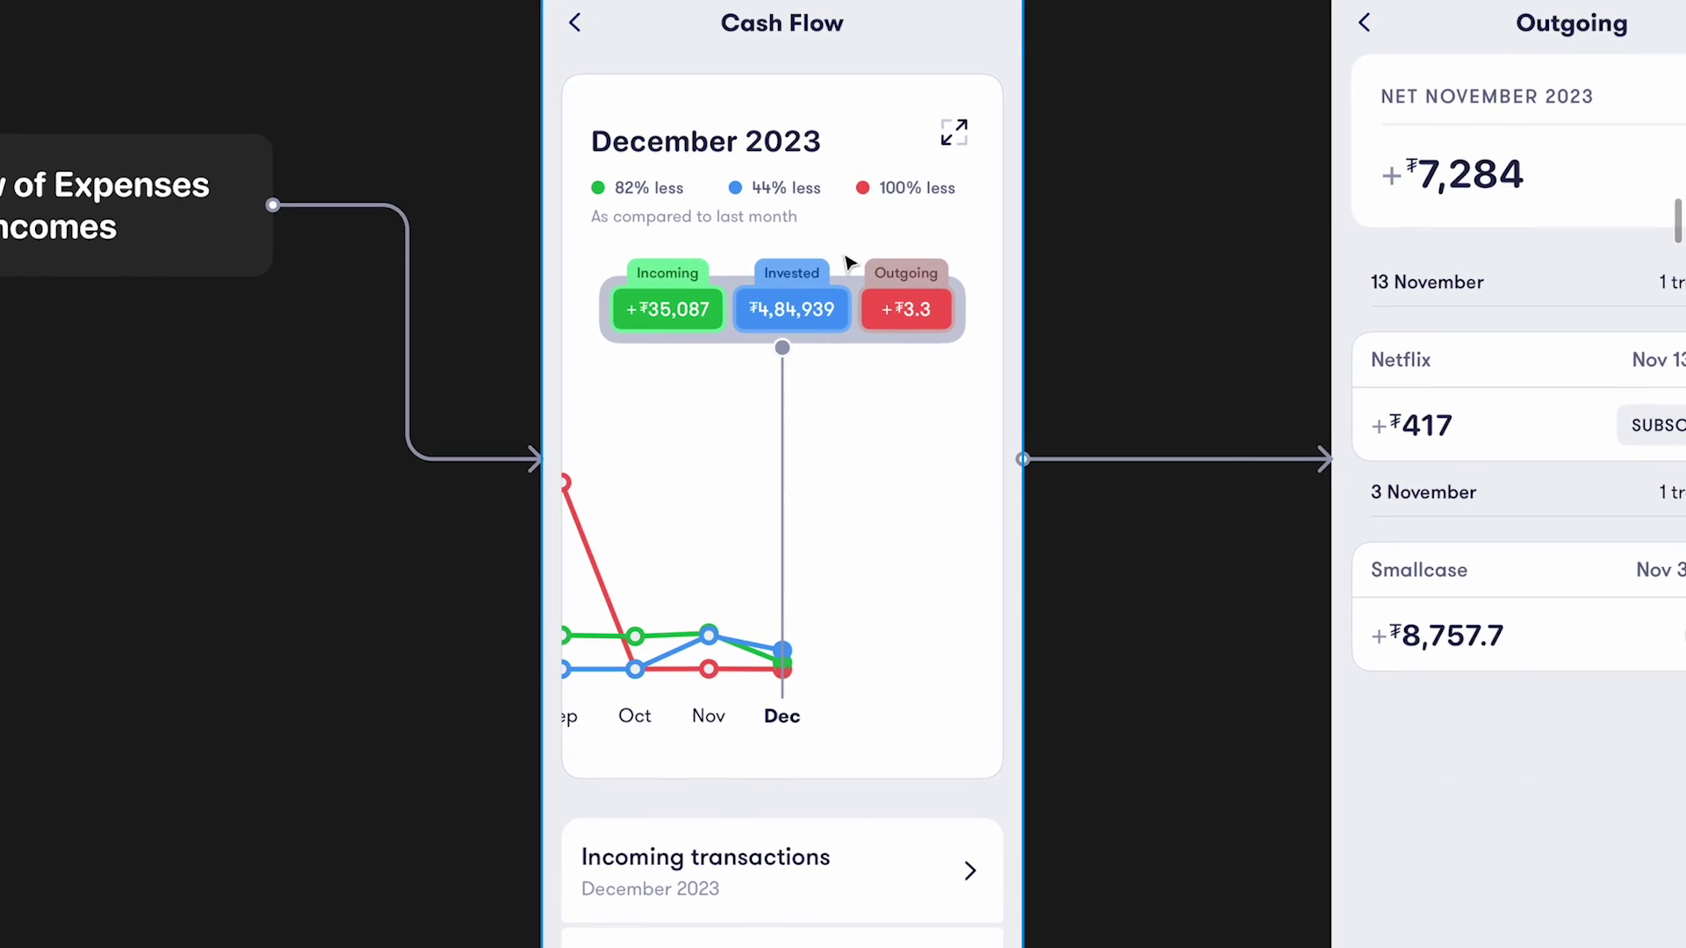
Compare the Cash Flow screen's Incoming and Outgoing transactions entries with the Outgoing screen's November 2023 transaction listing.
{"action": "scroll", "coordinate": [816, 293], "scroll_direction": "right", "scroll_amount": 8}
{"action": "scroll", "coordinate": [816, 292], "scroll_direction": "up", "scroll_amount": 1}
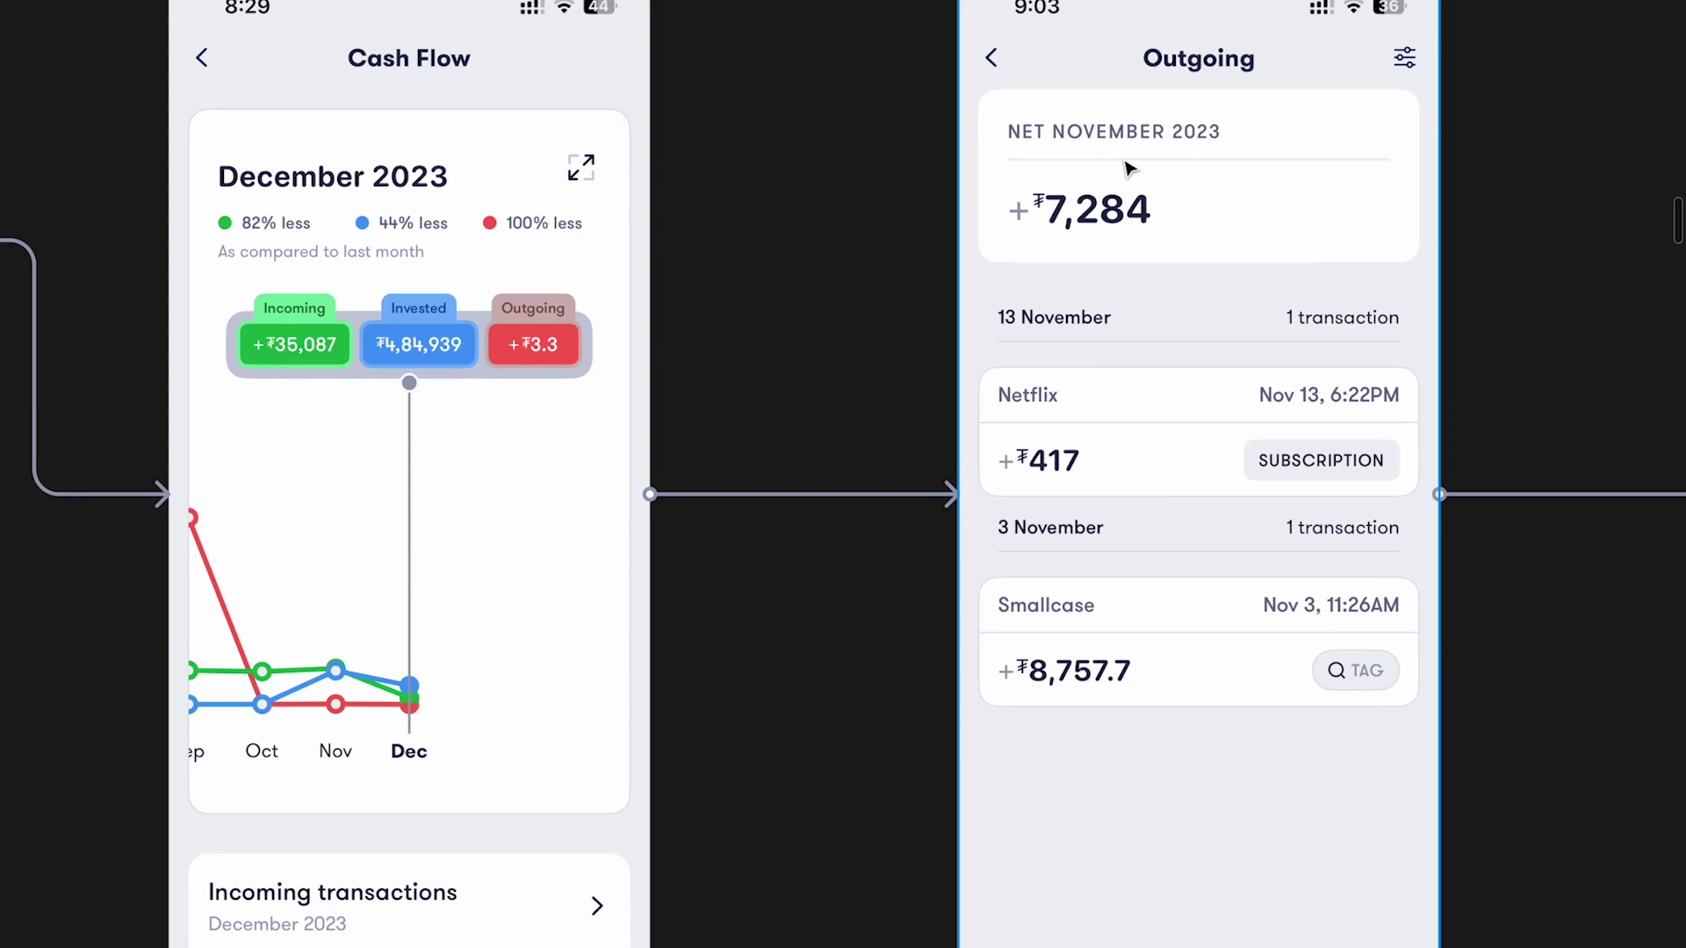
{"action": "scroll", "coordinate": [1172, 286], "scroll_direction": "down", "scroll_amount": 6}
{"action": "scroll", "coordinate": [1172, 286], "scroll_direction": "left", "scroll_amount": 3}
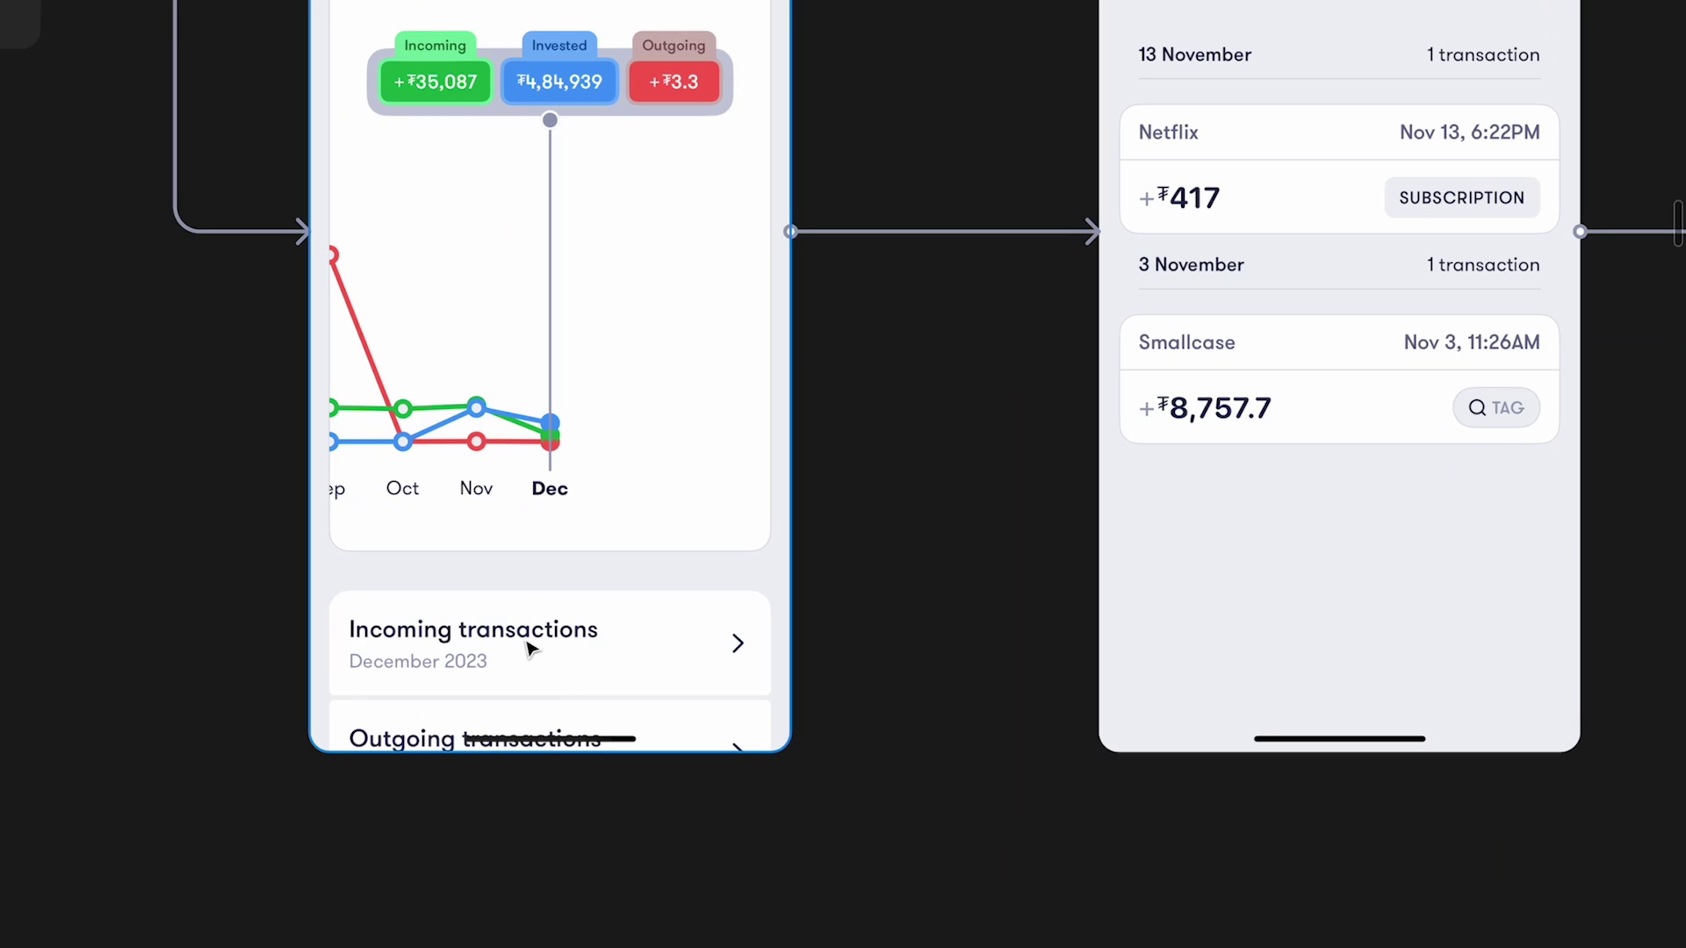
{"action": "scroll", "coordinate": [530, 648], "scroll_direction": "up", "scroll_amount": 2}
{"action": "scroll", "coordinate": [530, 648], "scroll_direction": "right", "scroll_amount": 1}
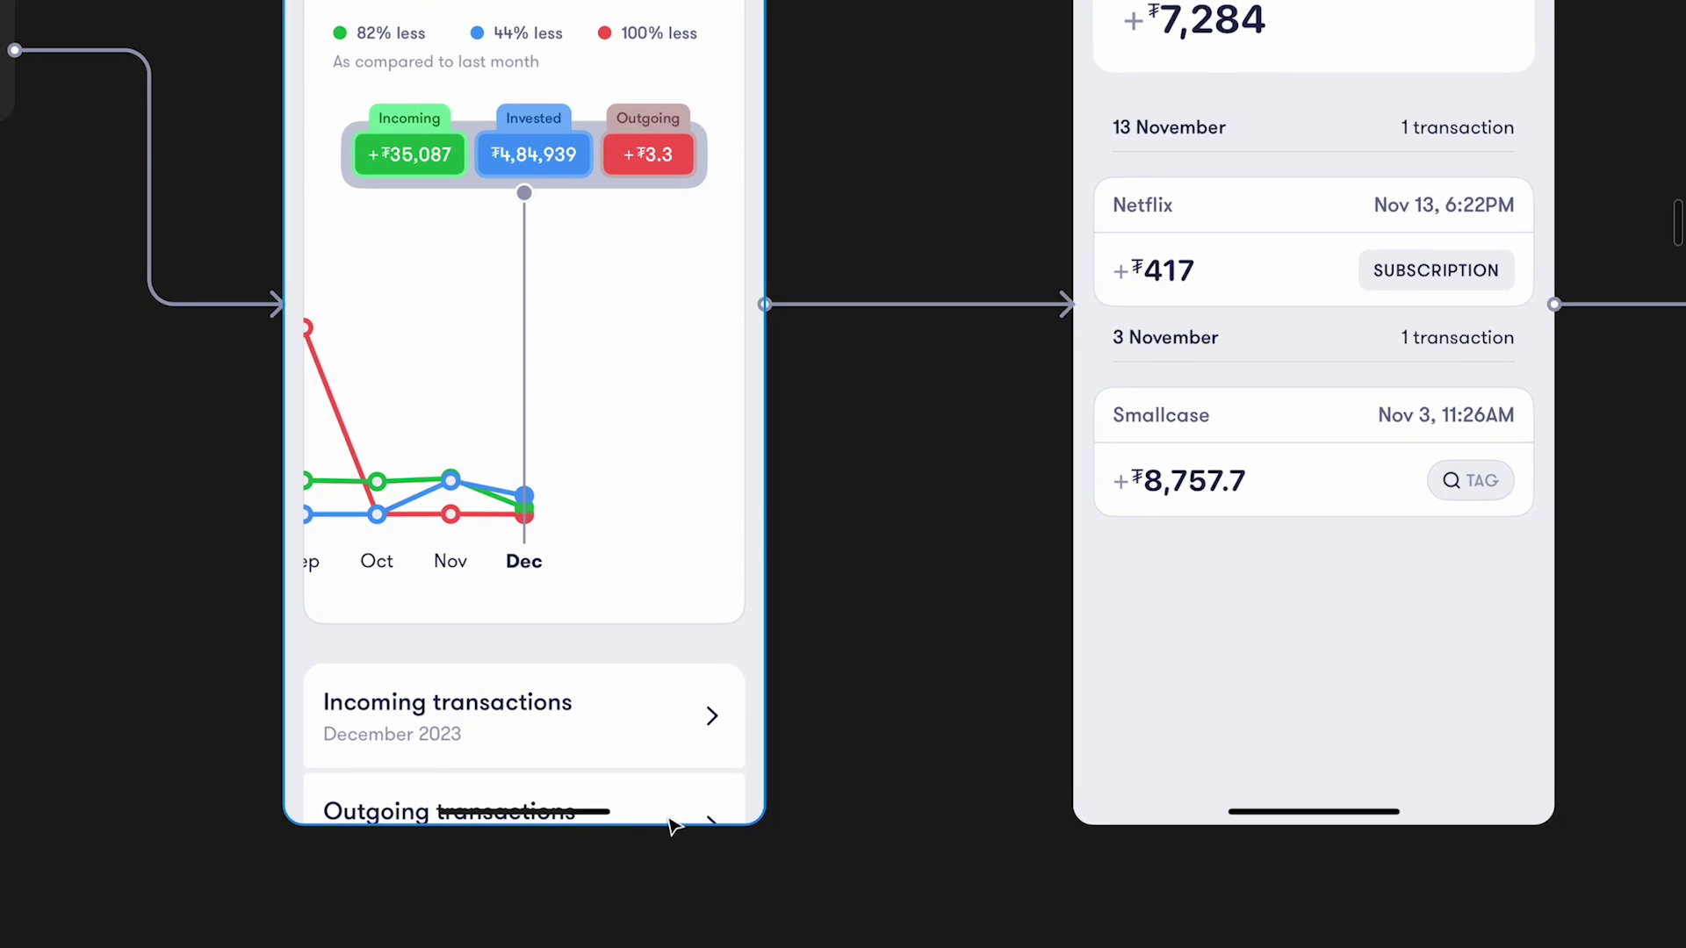
{"action": "scroll", "coordinate": [669, 825], "scroll_direction": "up", "scroll_amount": 6}
{"action": "scroll", "coordinate": [669, 825], "scroll_direction": "right", "scroll_amount": 6}
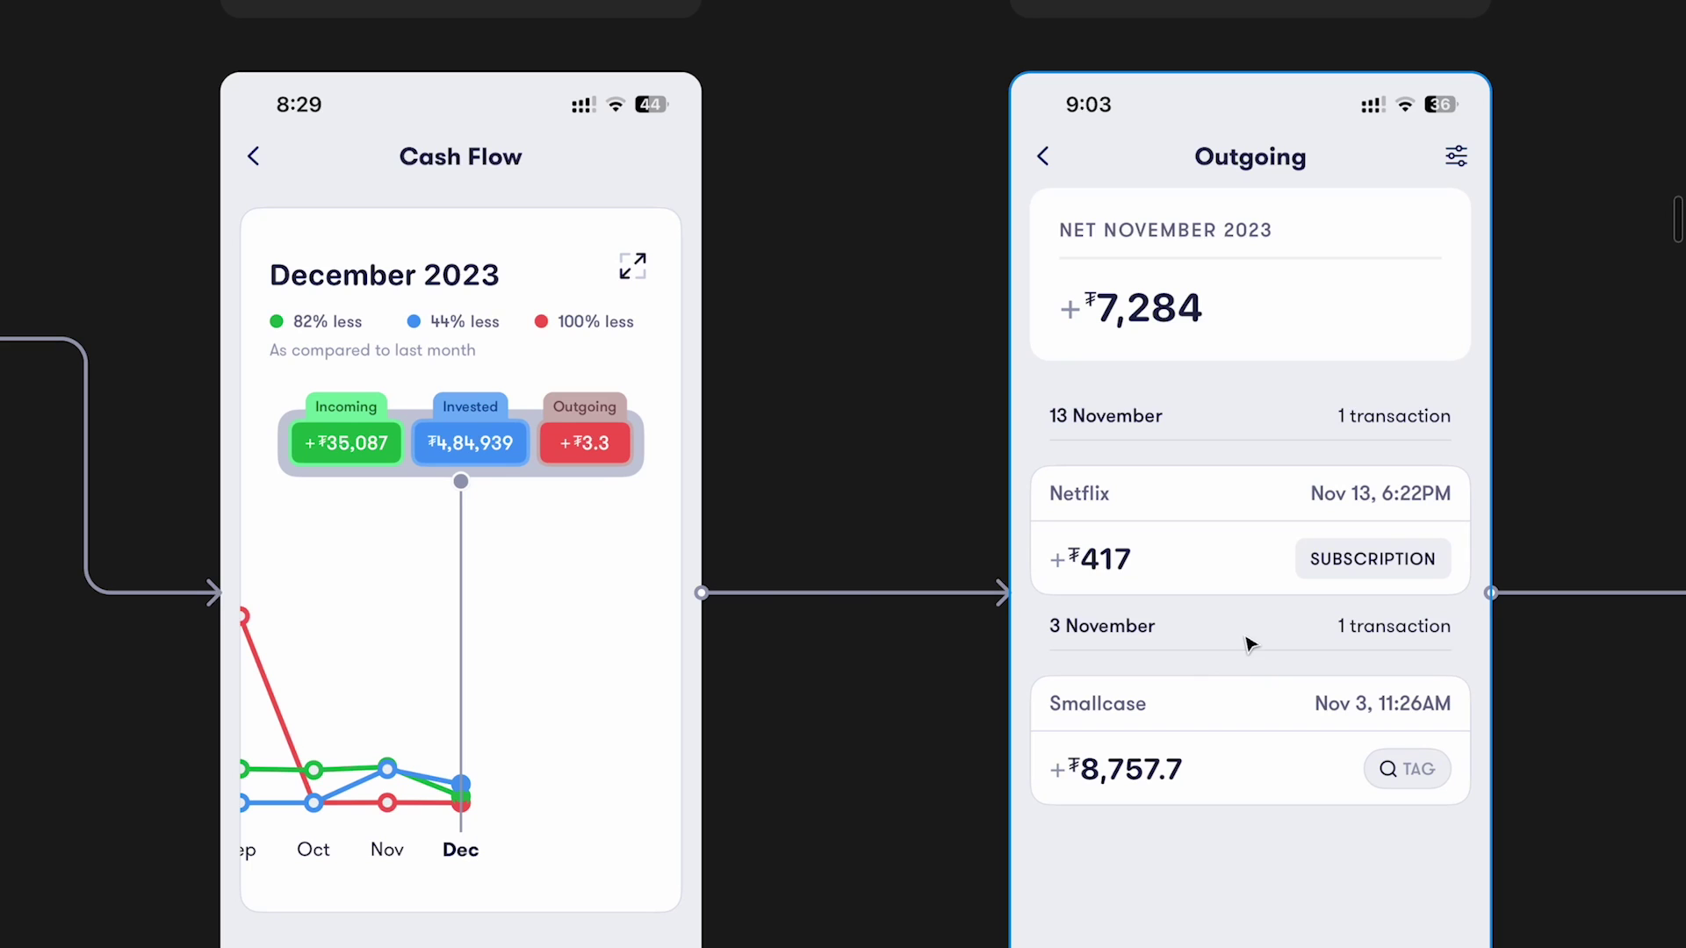
{"action": "scroll", "coordinate": [1246, 640], "scroll_direction": "up", "scroll_amount": 1}
{"action": "scroll", "coordinate": [1246, 640], "scroll_direction": "right", "scroll_amount": 2}
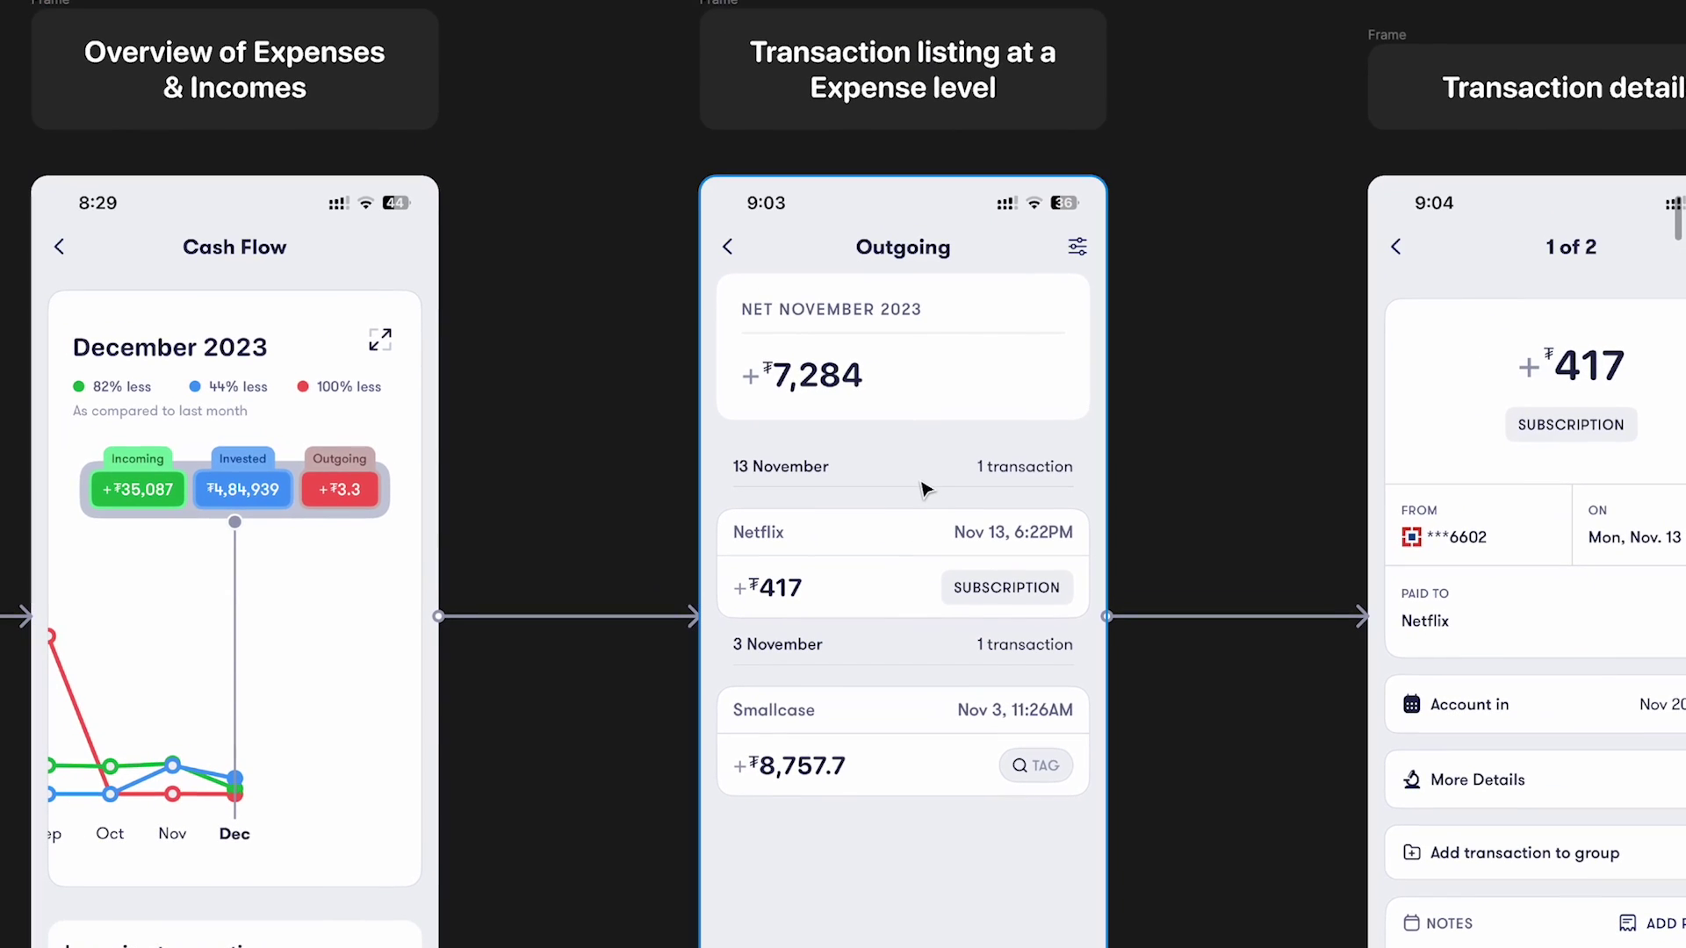
Select the Outgoing screen's frame and trace the flow from the Home Screen's Cash Flow card to the Netflix Transaction details screen.
{"action": "left_click", "coordinate": [836, 350]}
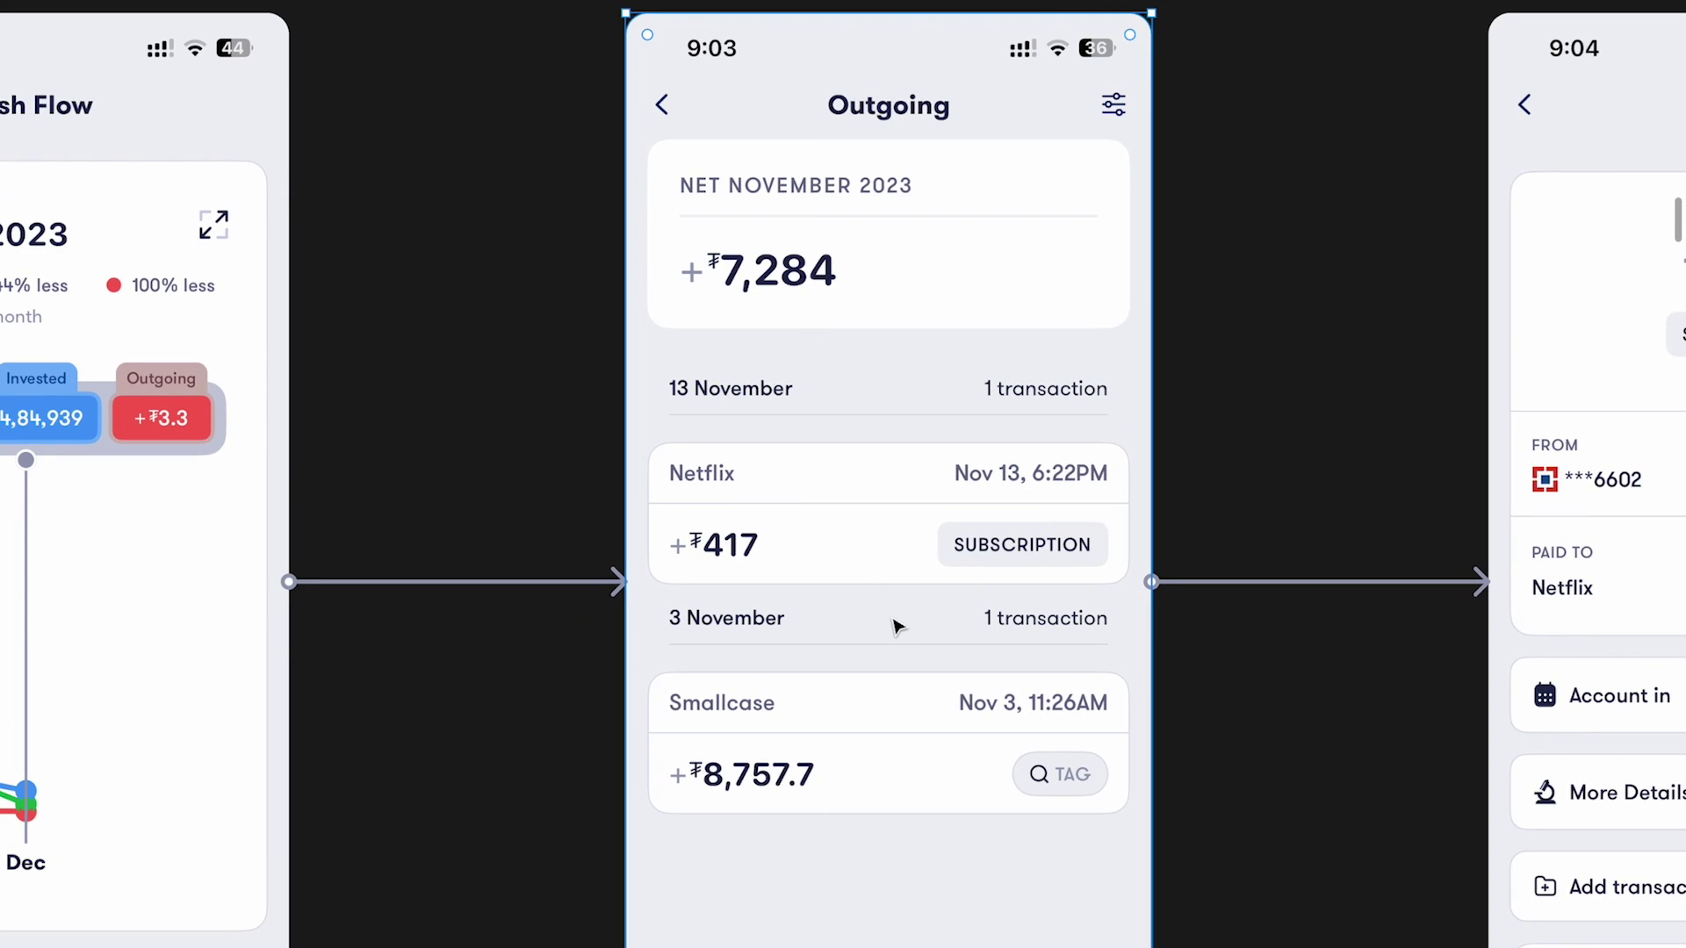
{"action": "scroll", "coordinate": [895, 624], "scroll_direction": "up", "scroll_amount": 3}
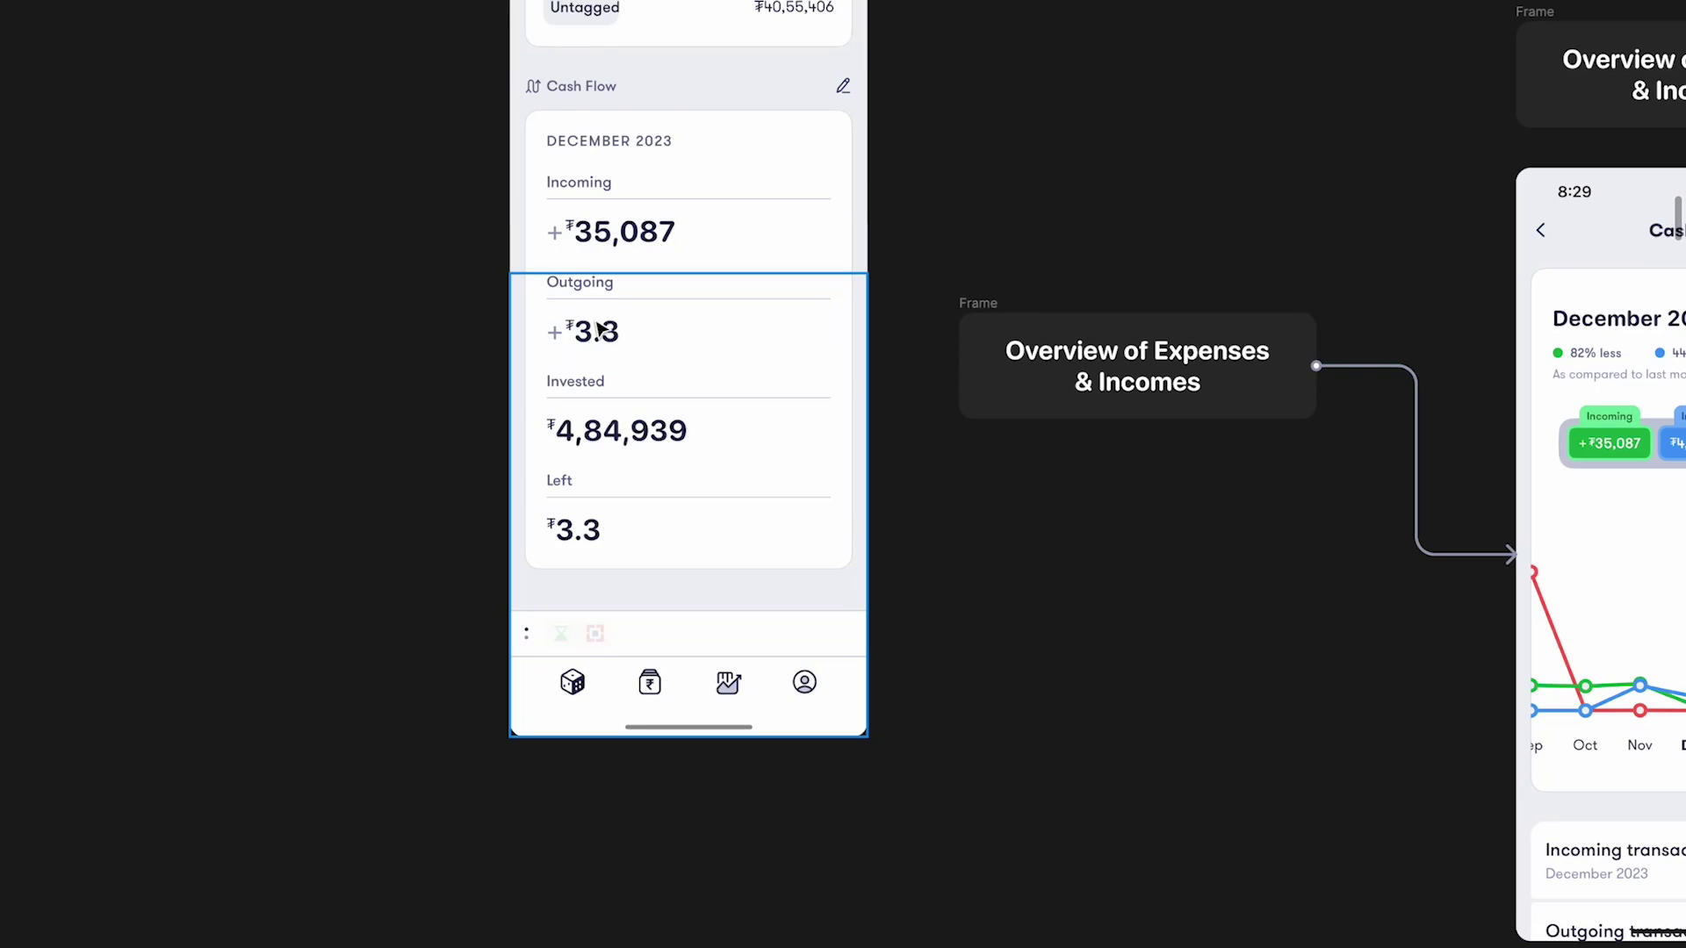
{"action": "scroll", "coordinate": [597, 330], "scroll_direction": "up", "scroll_amount": 2}
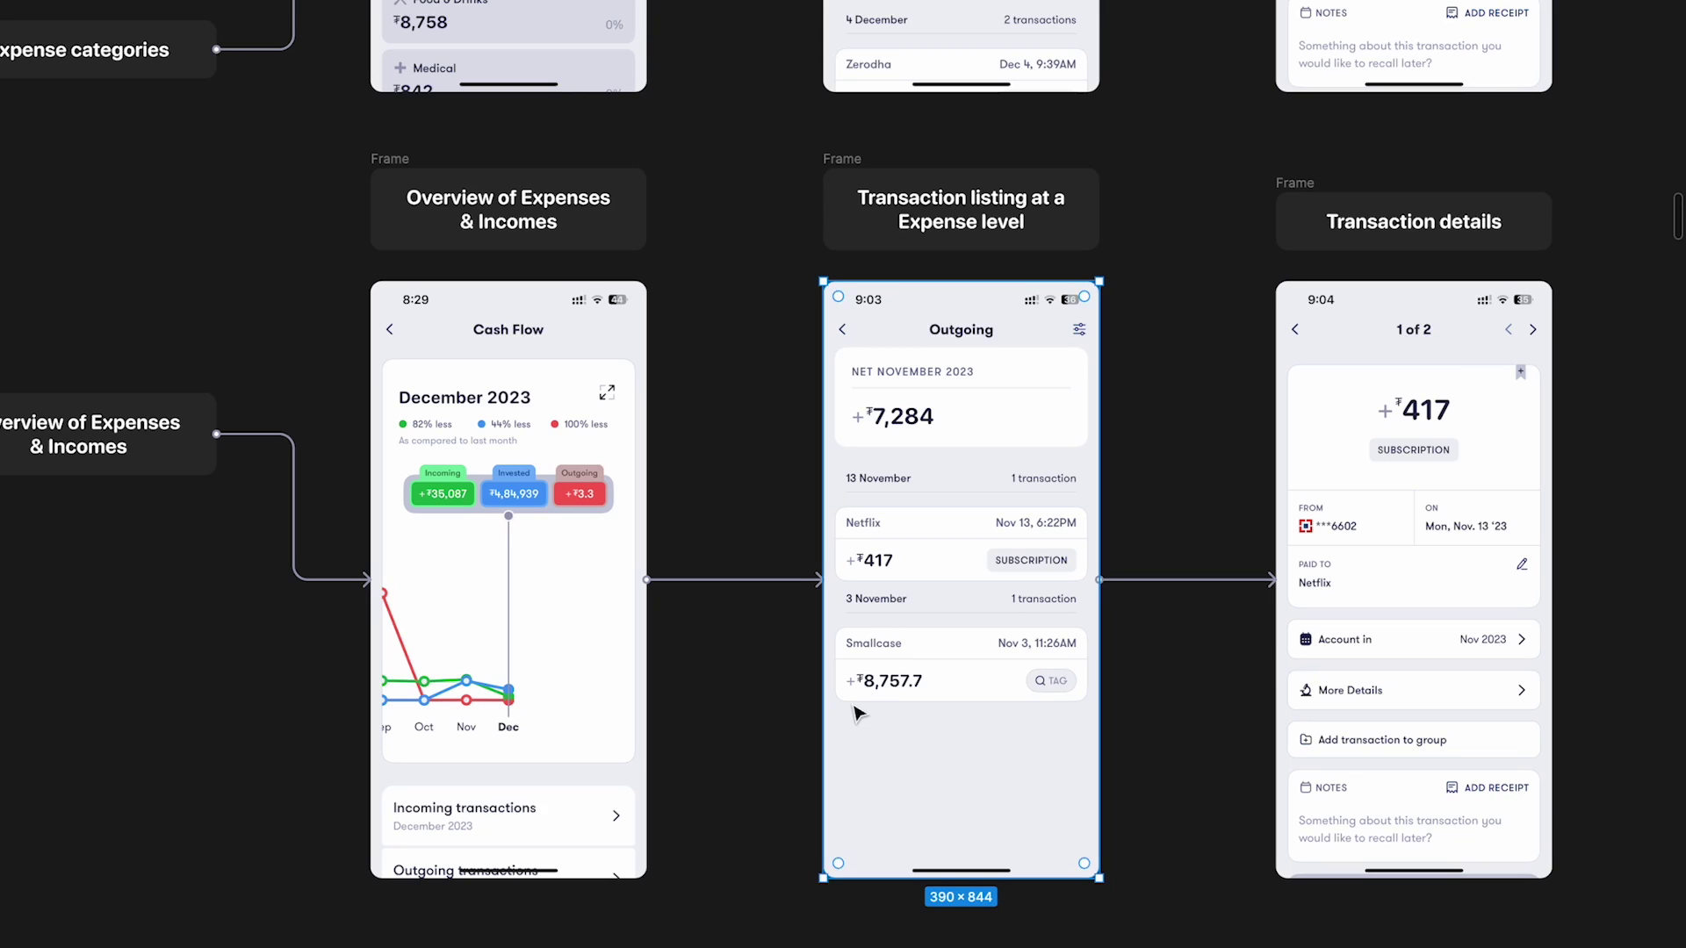
{"action": "scroll", "coordinate": [853, 614], "scroll_direction": "up", "scroll_amount": 5}
{"action": "scroll", "coordinate": [865, 501], "scroll_direction": "right", "scroll_amount": 8}
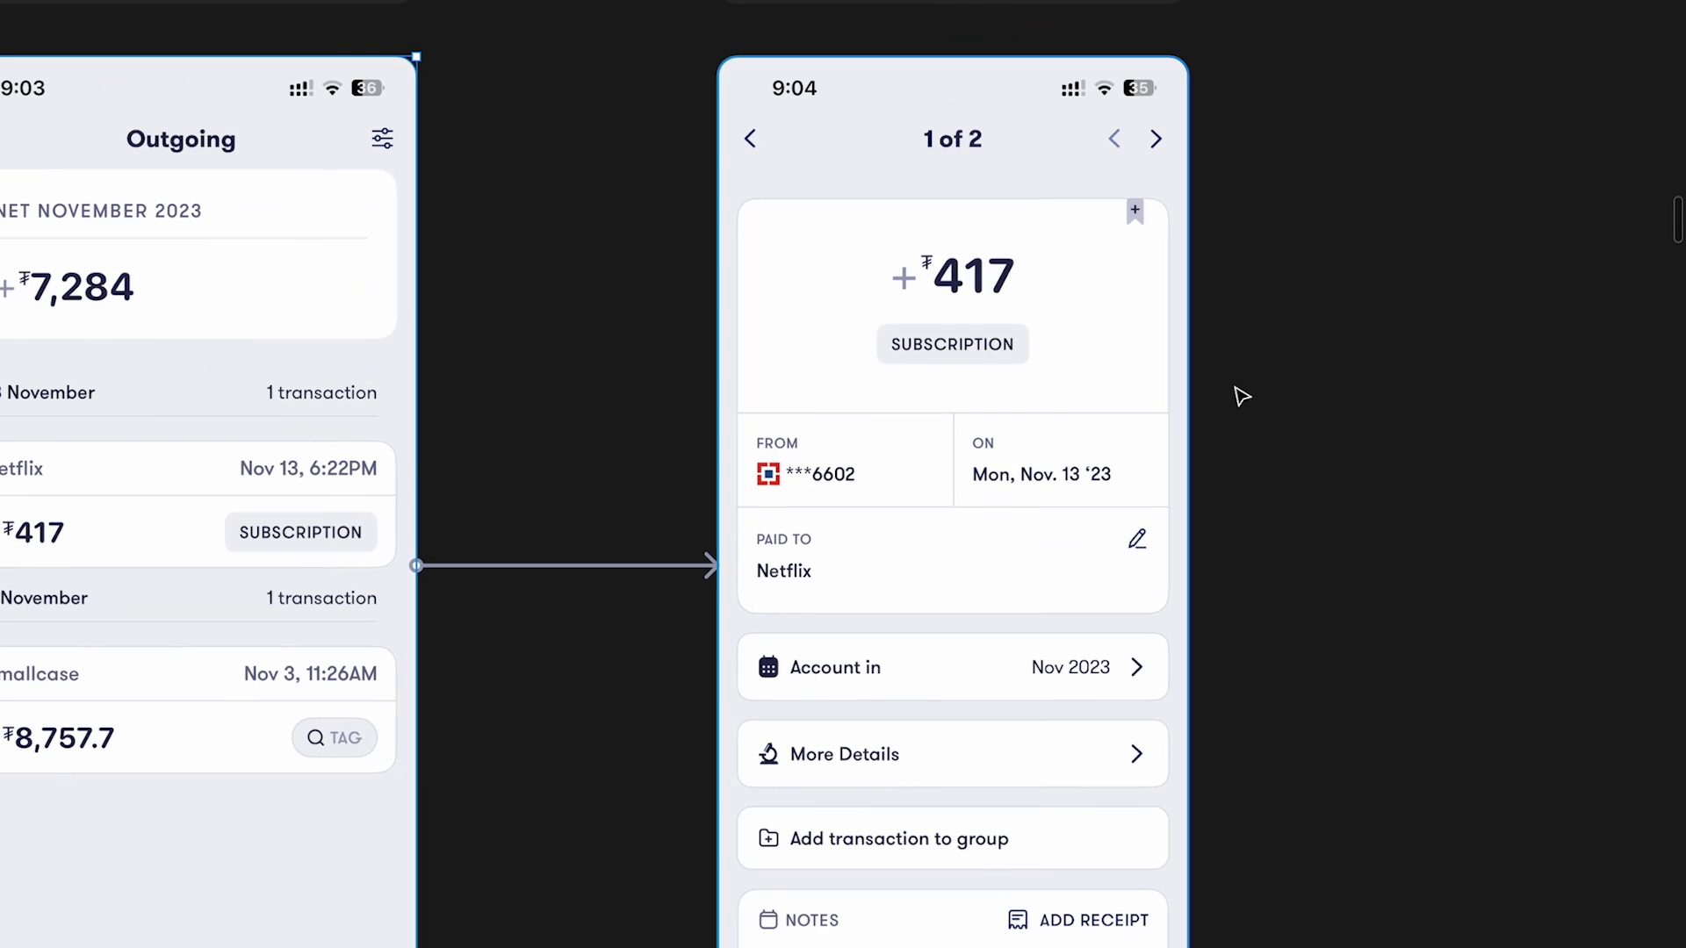
{"action": "key", "text": "shift+1"}
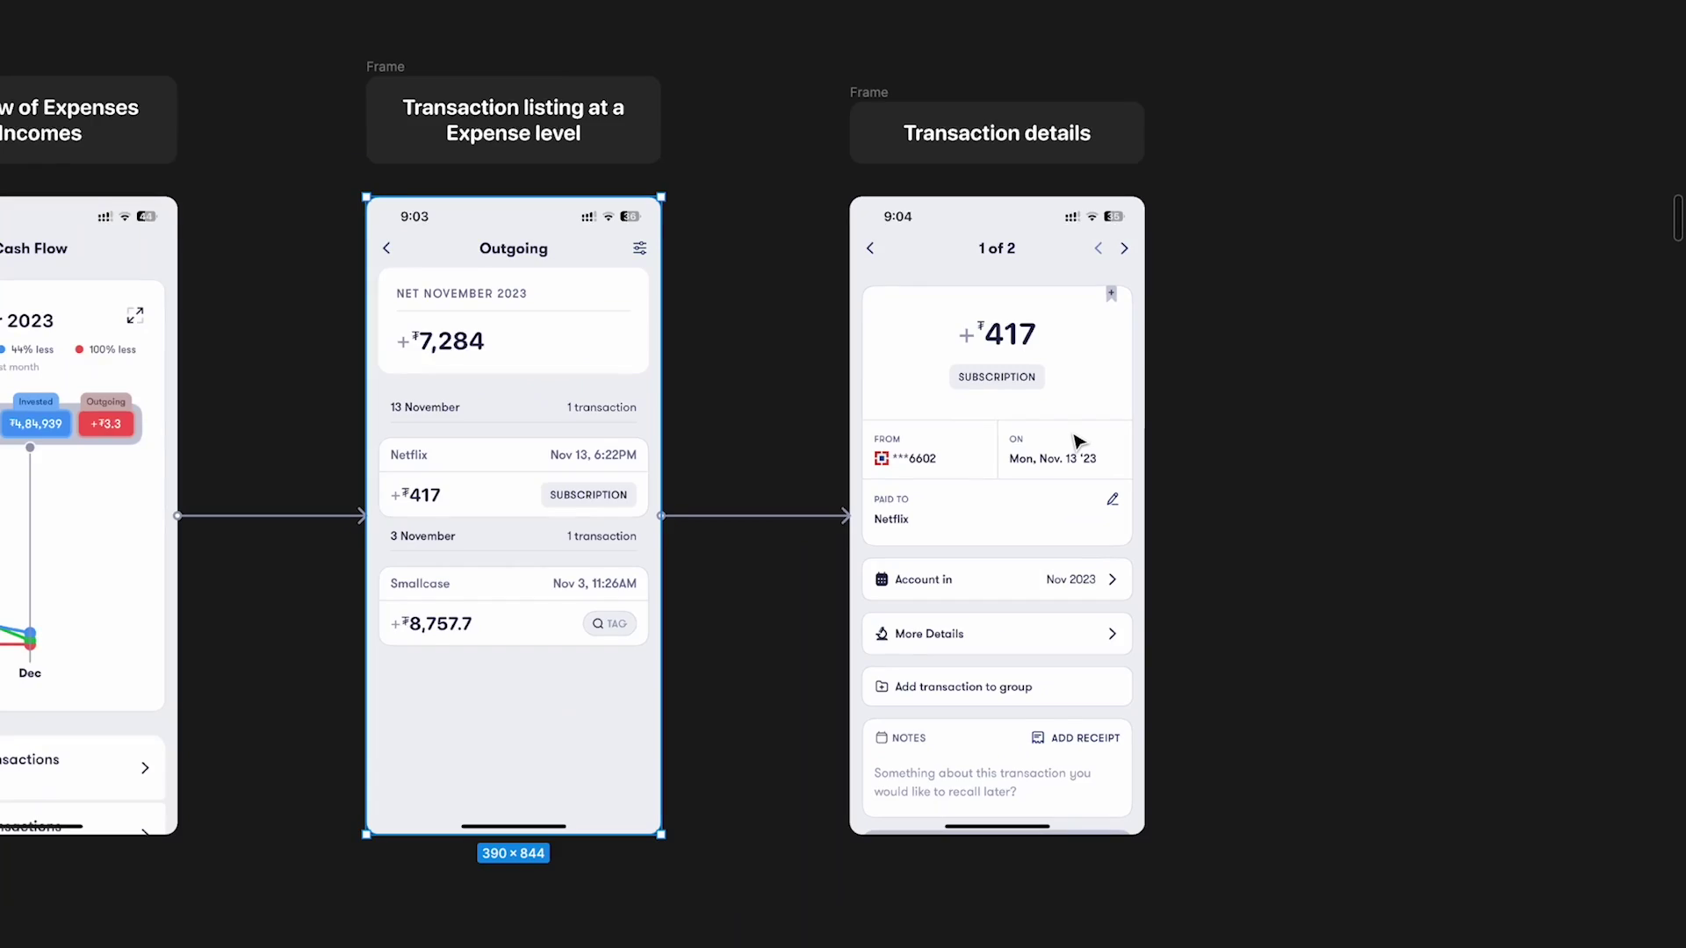